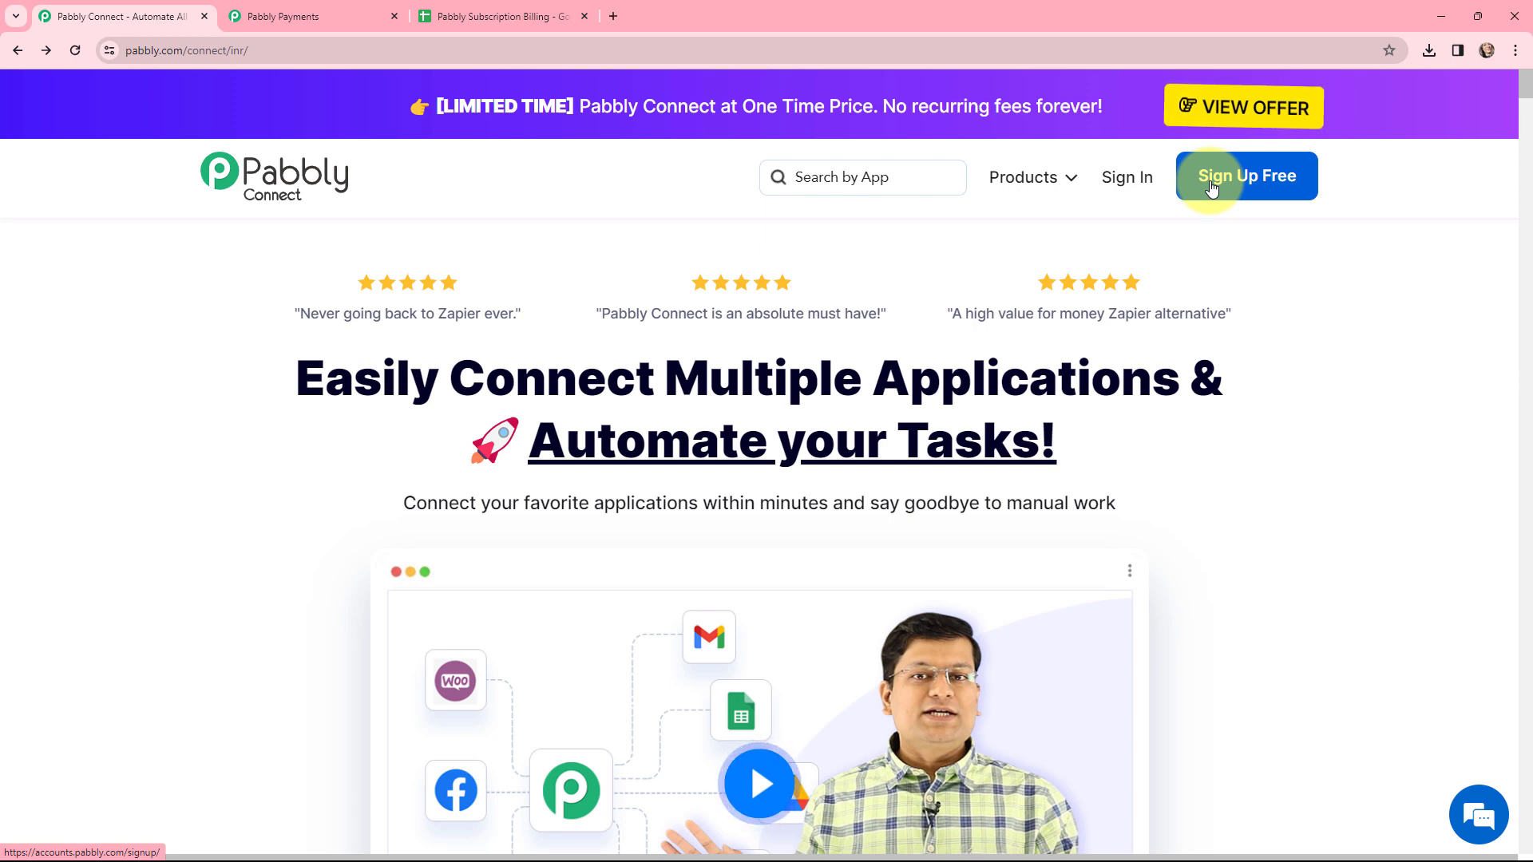
# Sign in to Pabbly Connect and create a workflow named "Add Cancelled PSB Details in Google Sheets" in the Pabbly Subscription Billing folder
pyautogui.click(1123, 187)
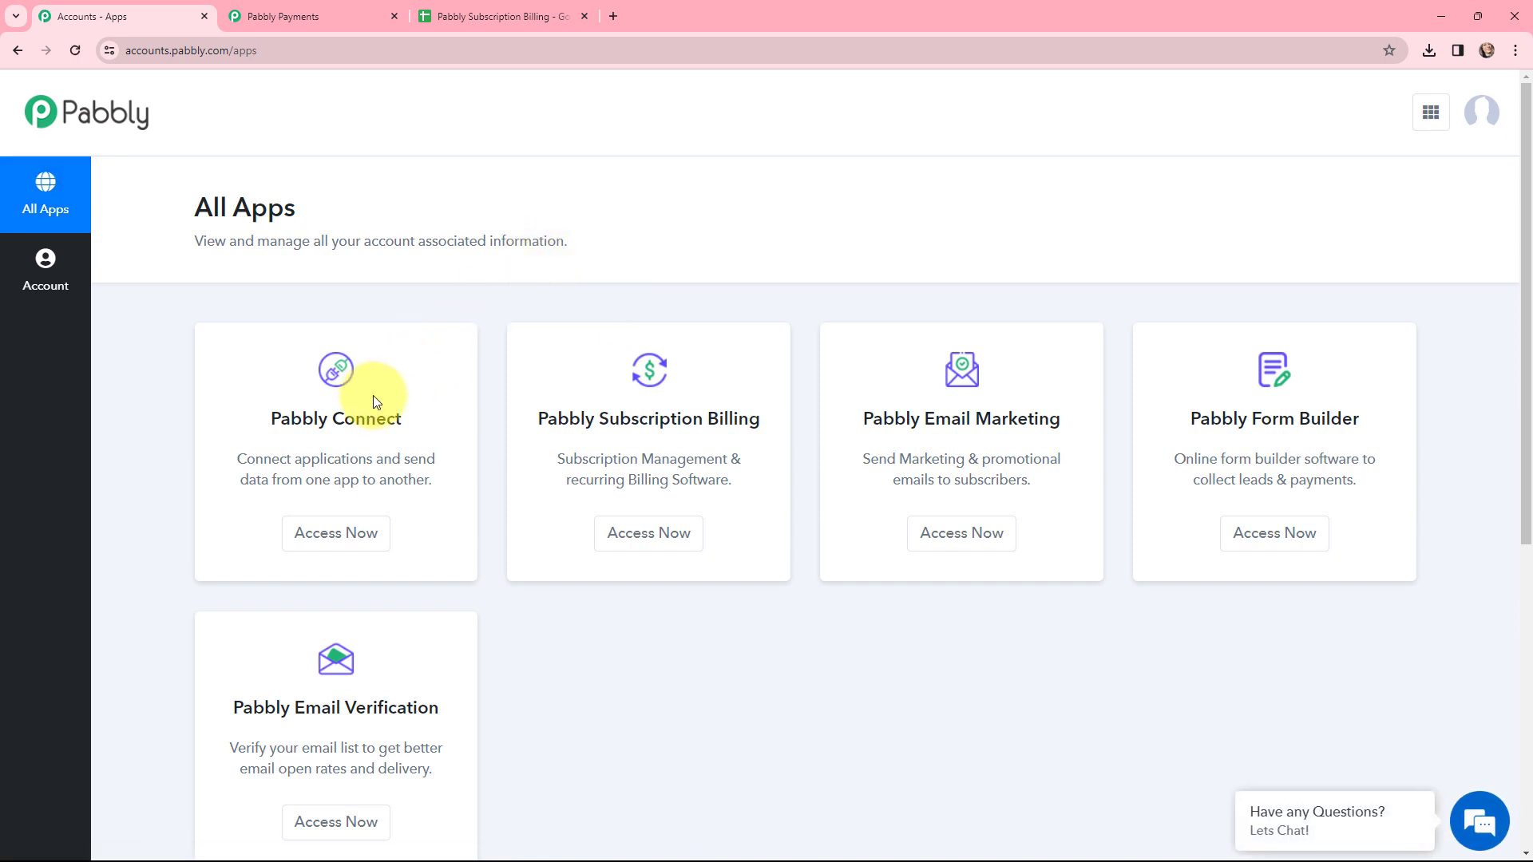
pyautogui.click(327, 539)
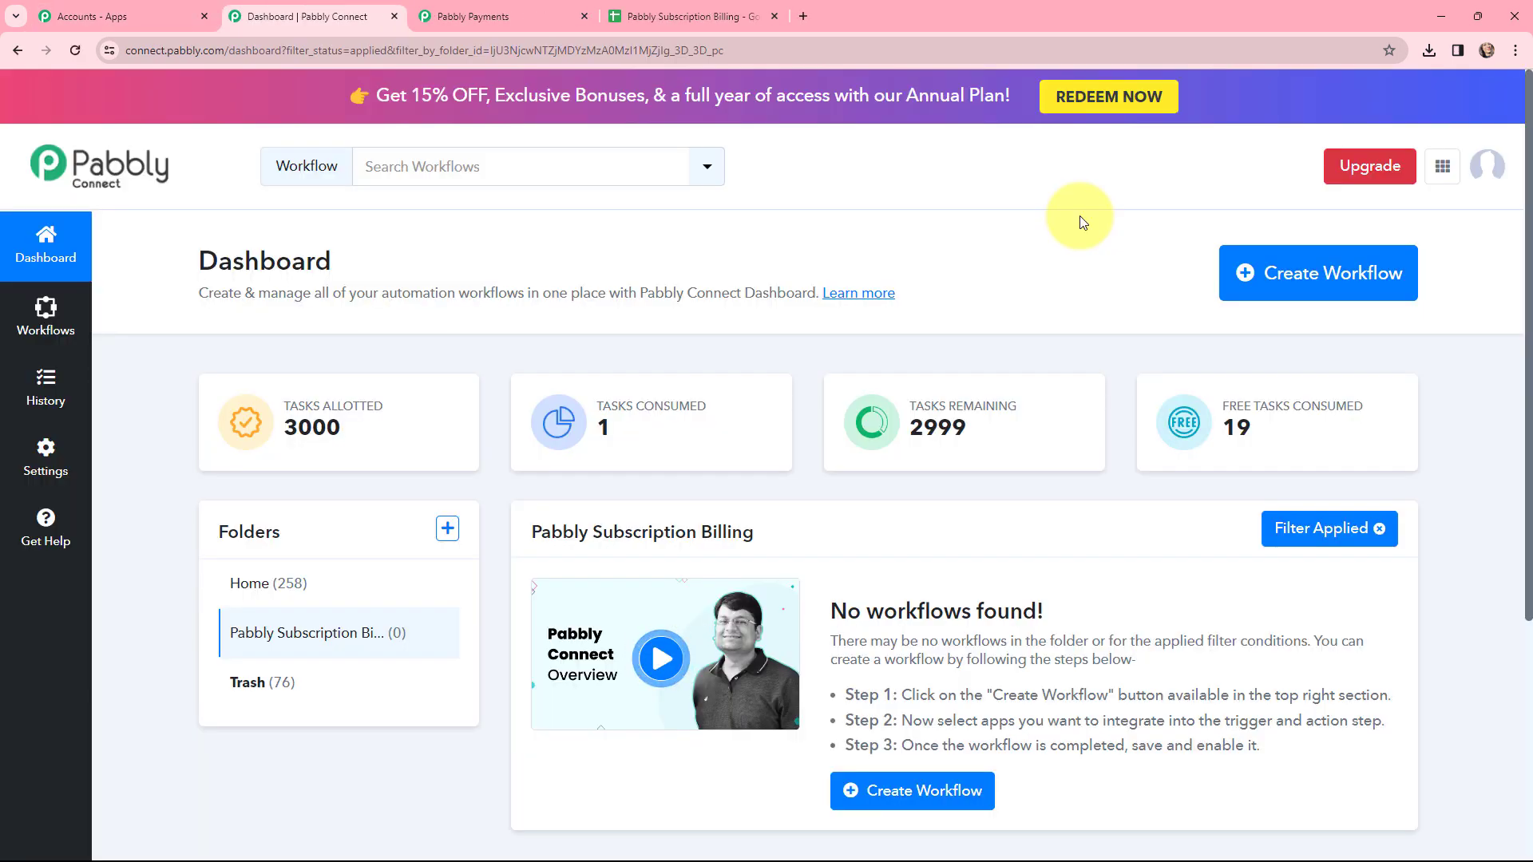
pyautogui.click(1265, 281)
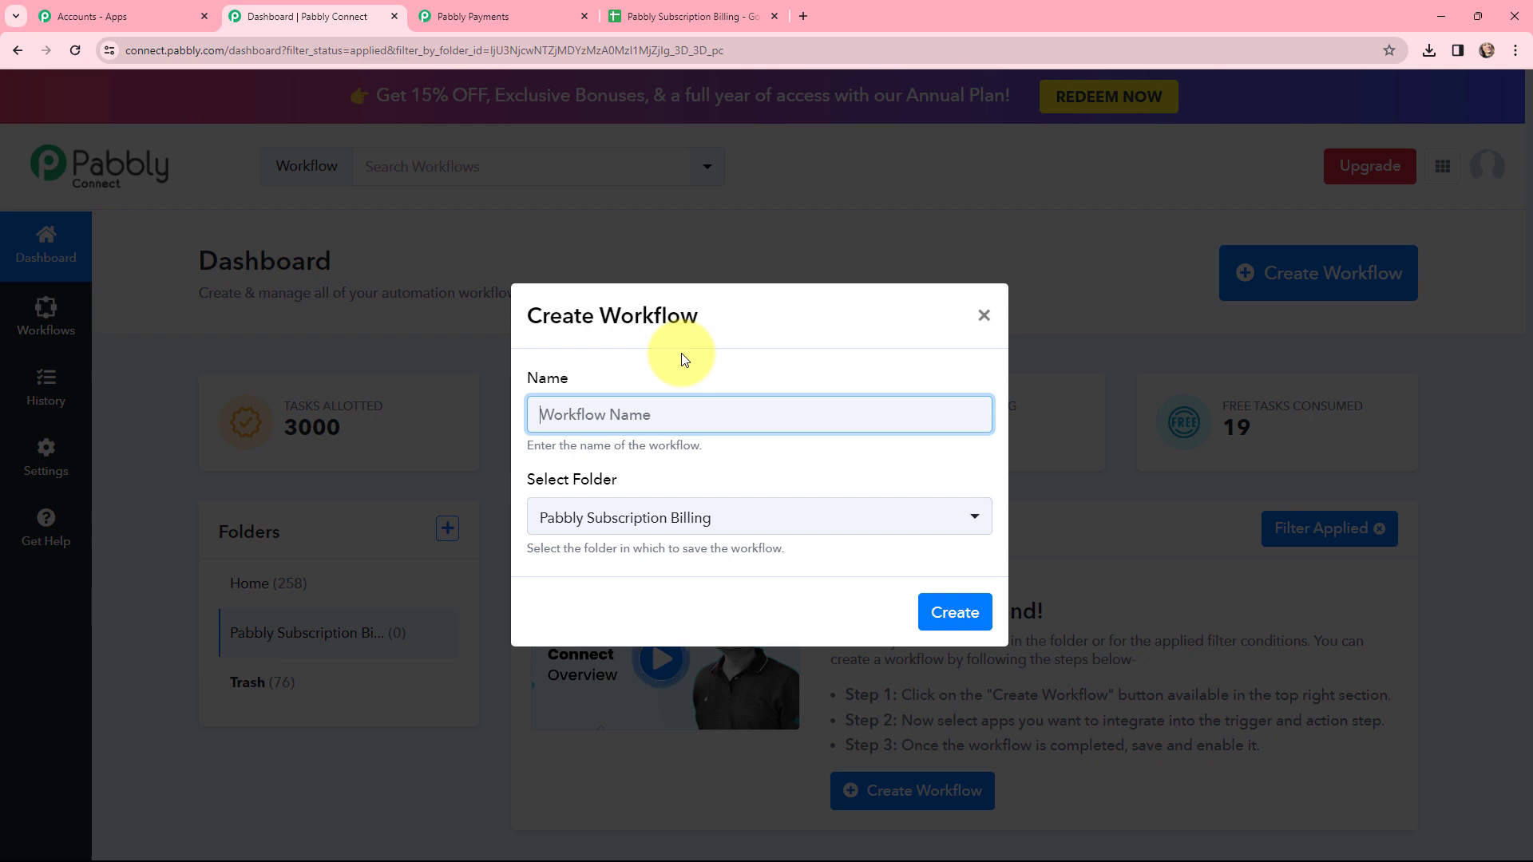
pyautogui.write('Add Cancelled PSB Details in Google Sheets')
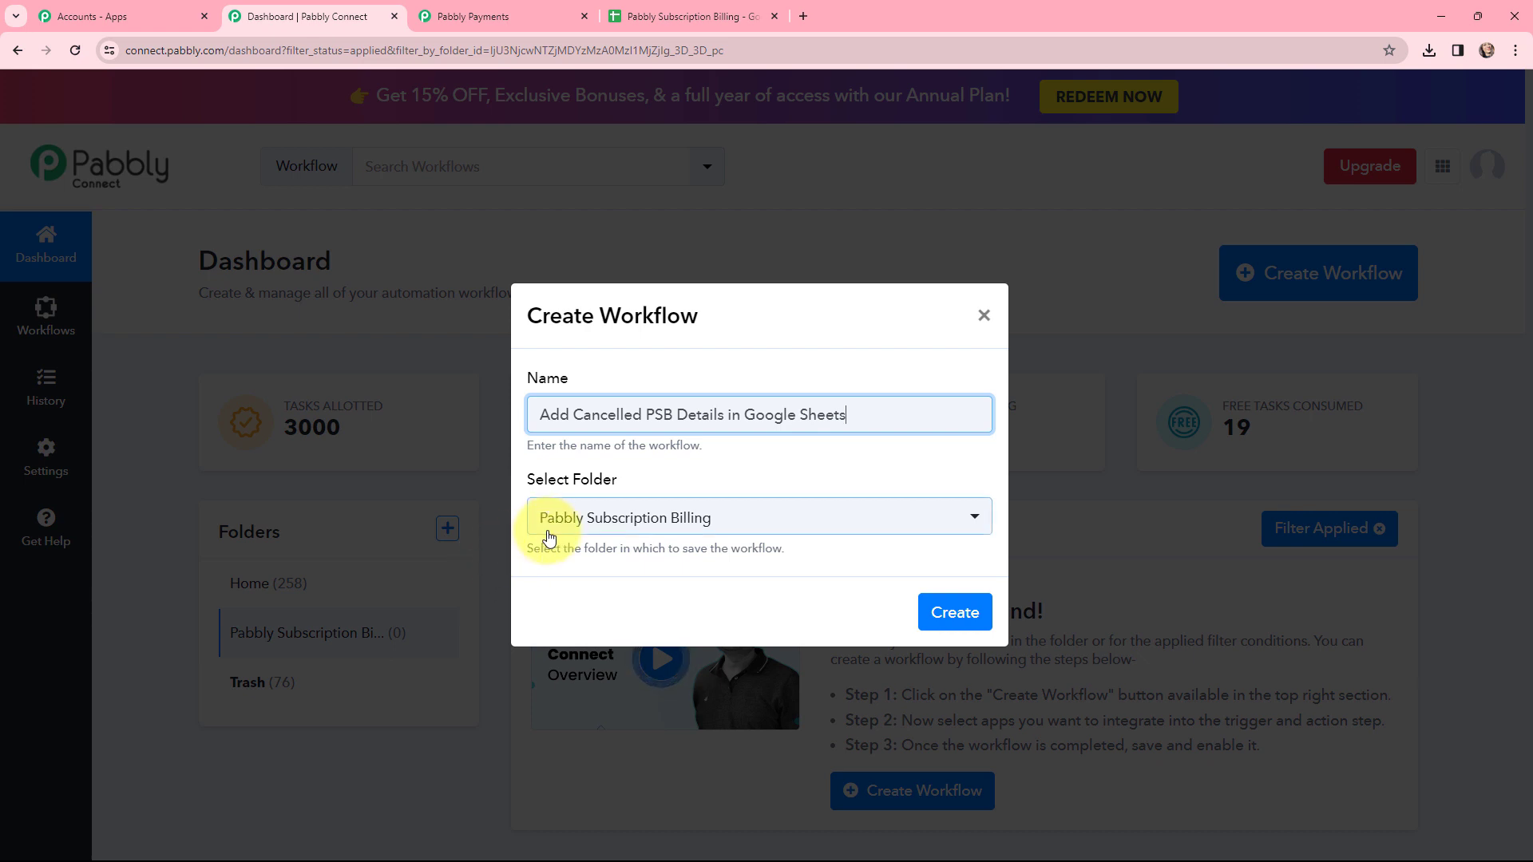
pyautogui.click(950, 613)
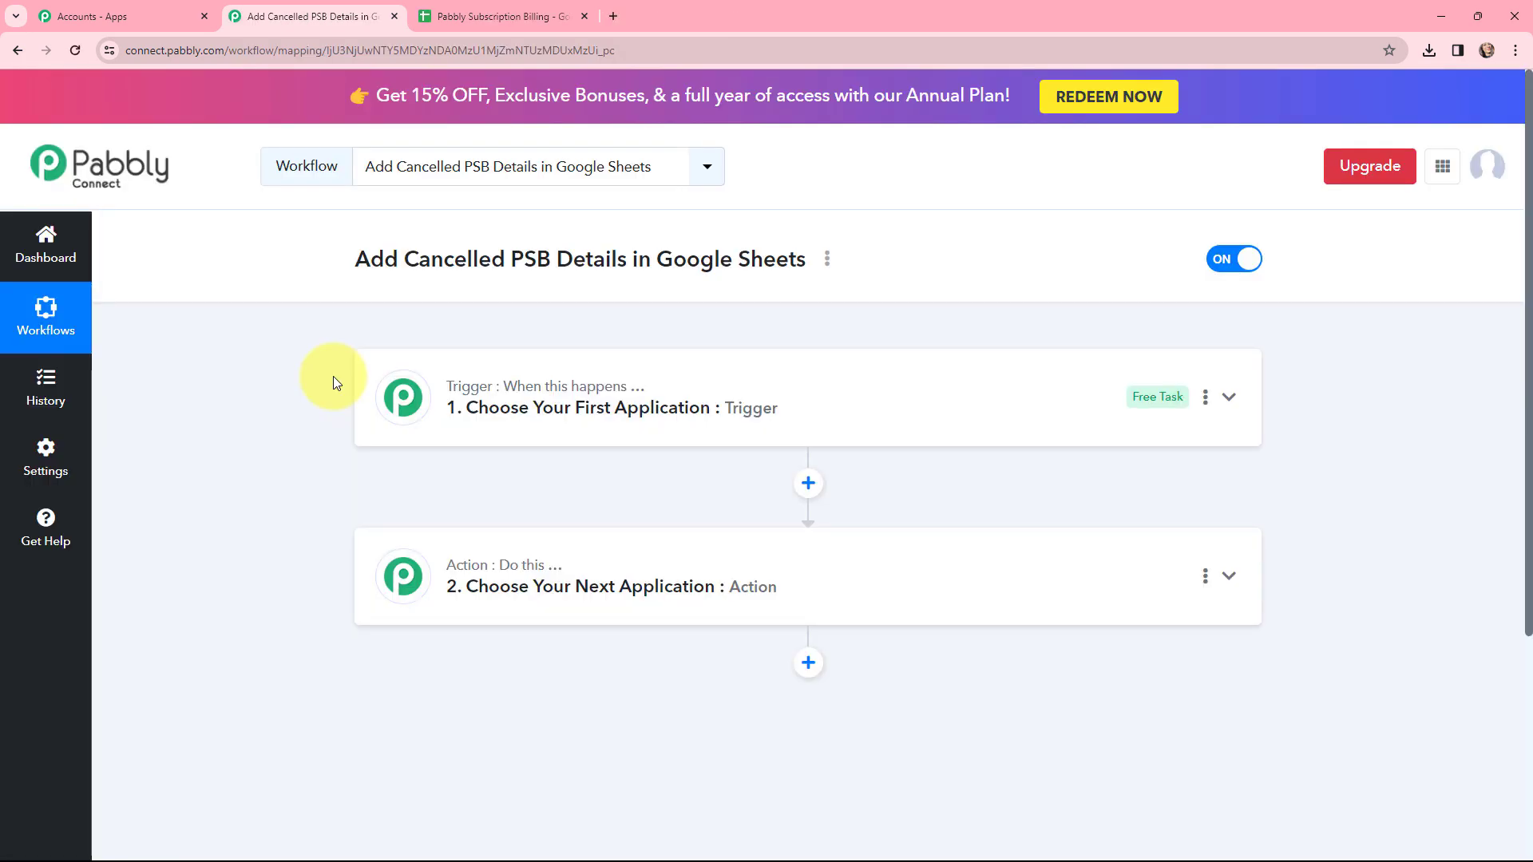
# Set the workflow's trigger to the Pabbly Subscription Billing app with the Subscription Cancelled event
pyautogui.moveTo(471, 390)
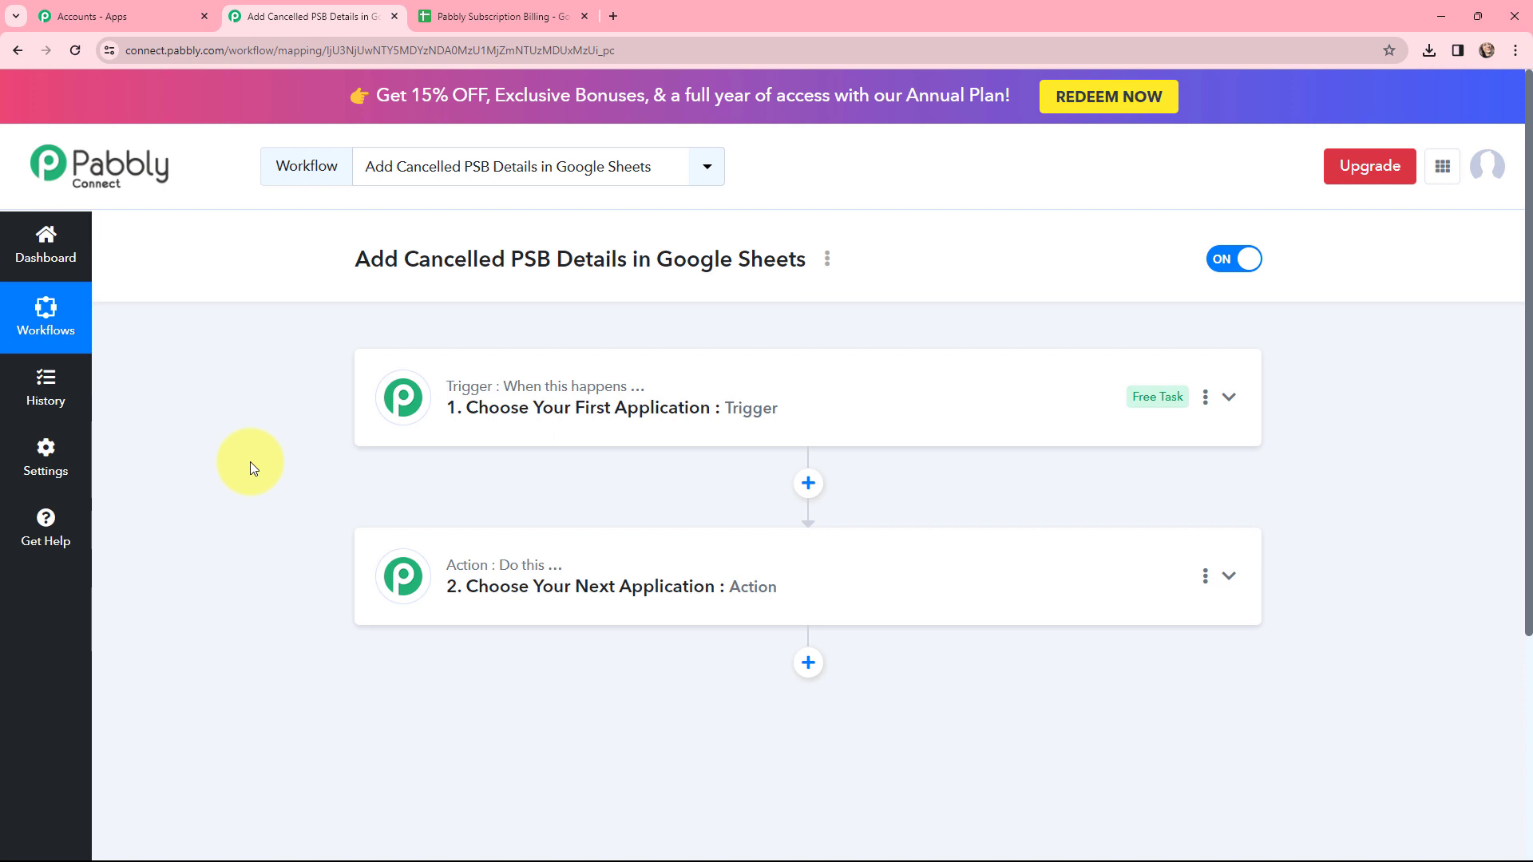
pyautogui.click(379, 385)
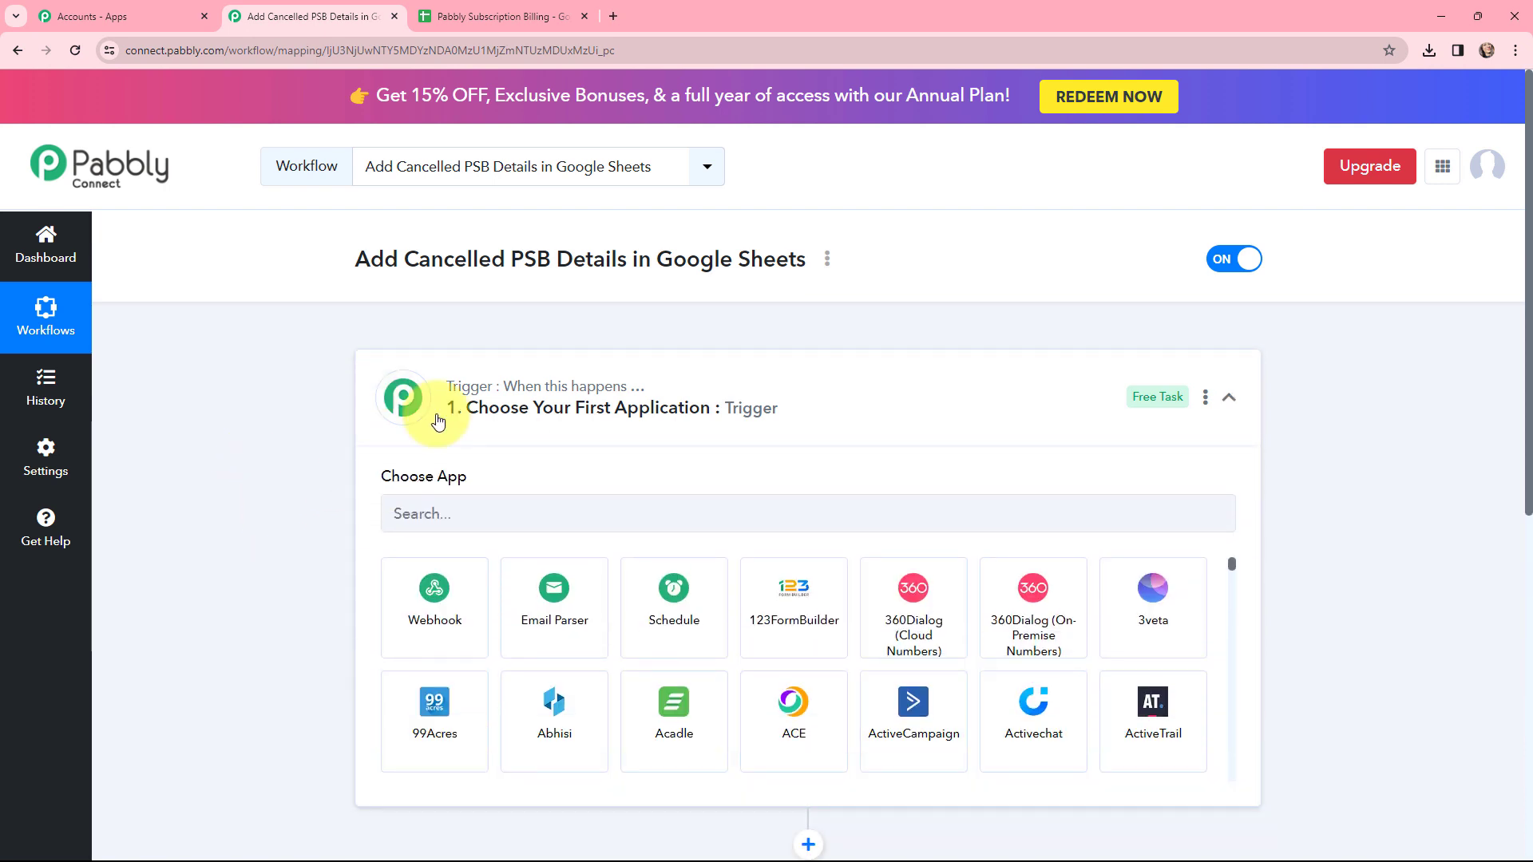
pyautogui.click(477, 515)
pyautogui.write('PABBLY')
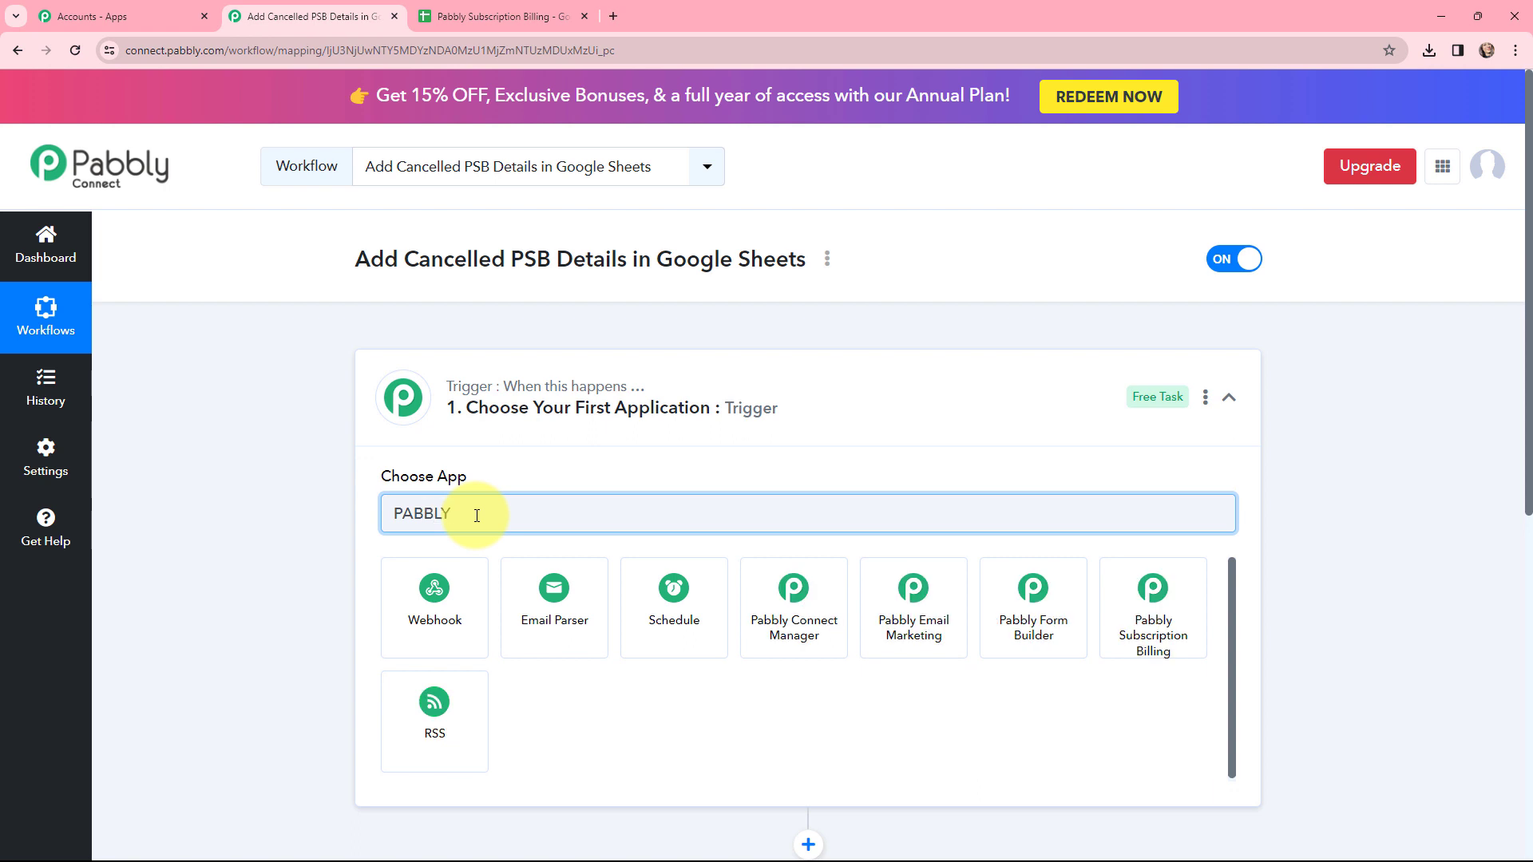
pyautogui.click(1121, 588)
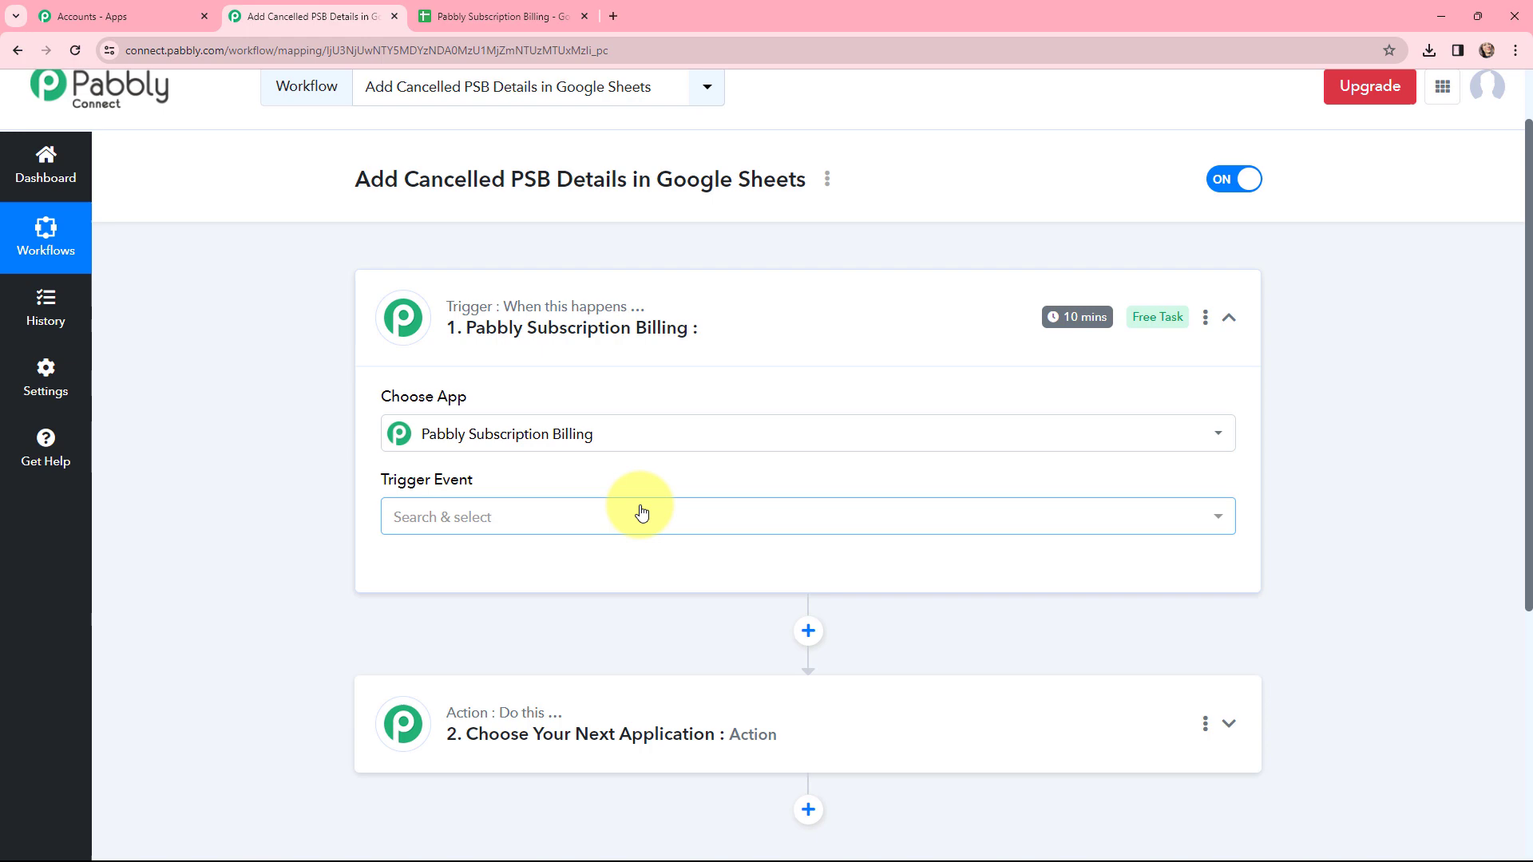
pyautogui.click(551, 512)
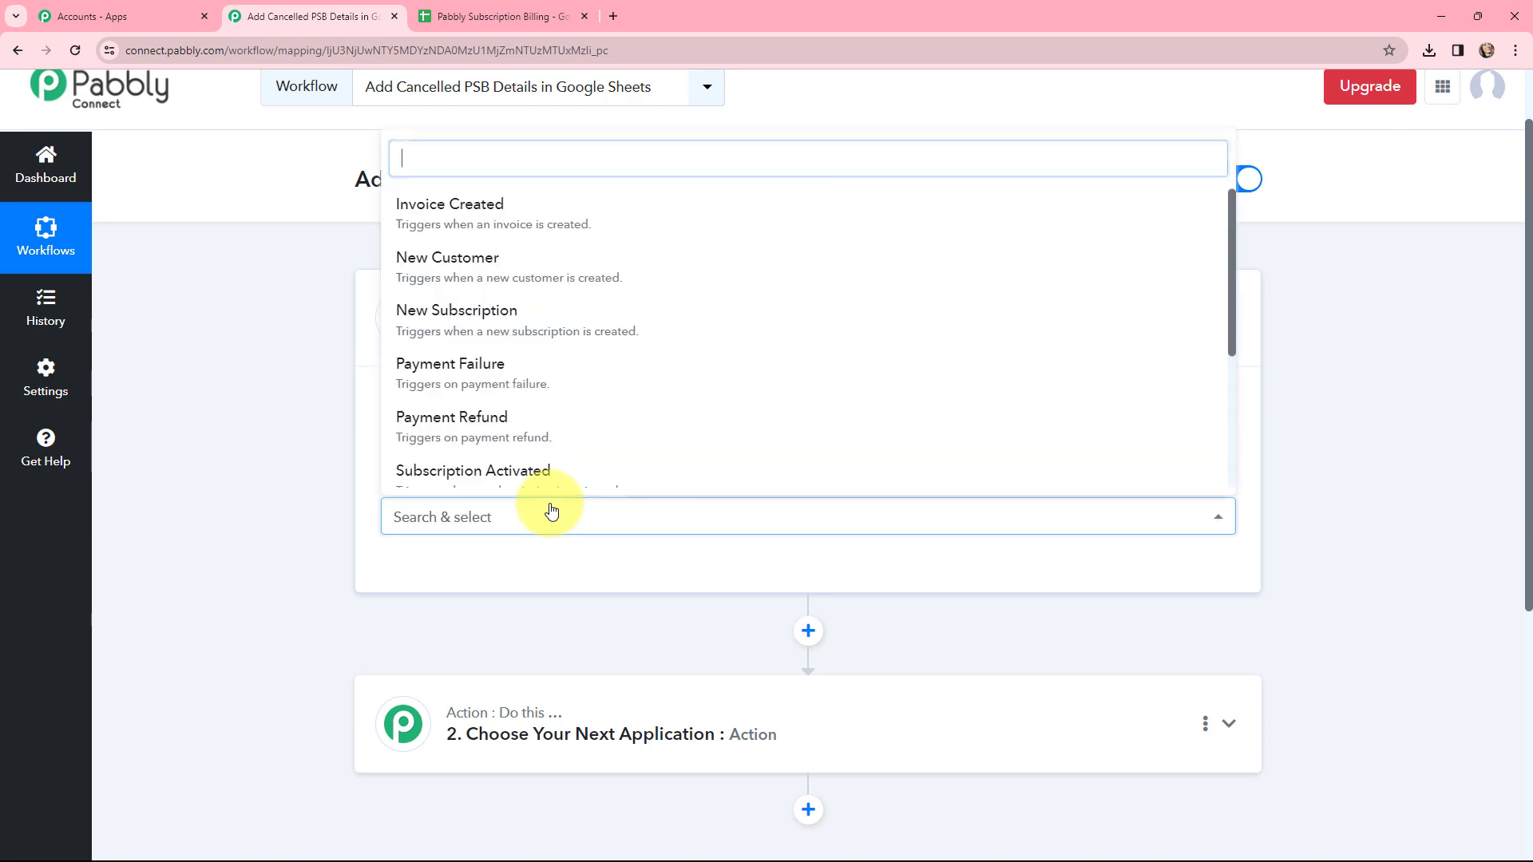
pyautogui.scroll(-2, 575, 359)
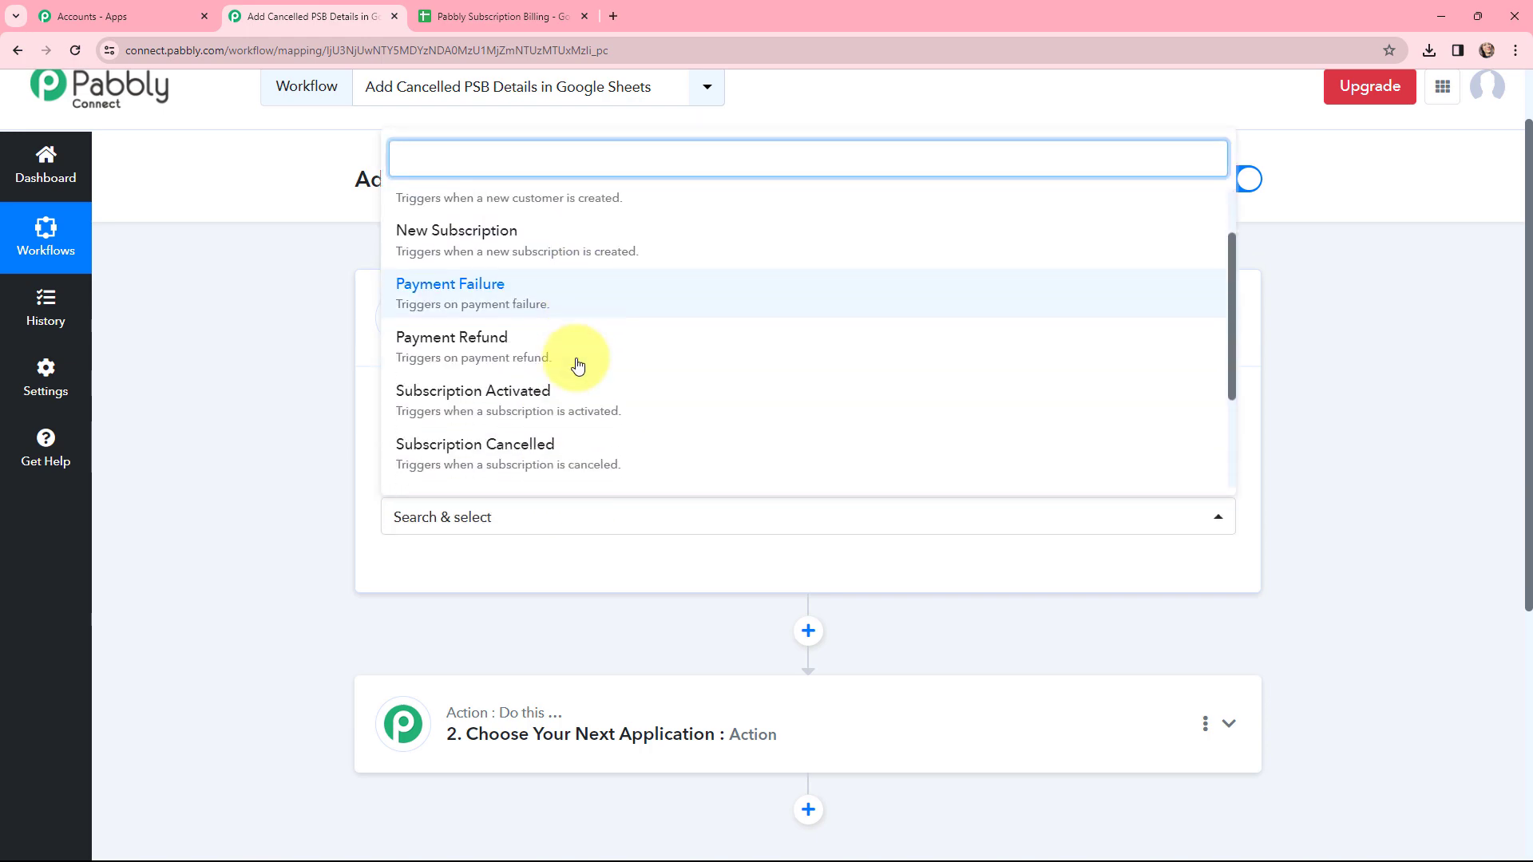
pyautogui.click(568, 374)
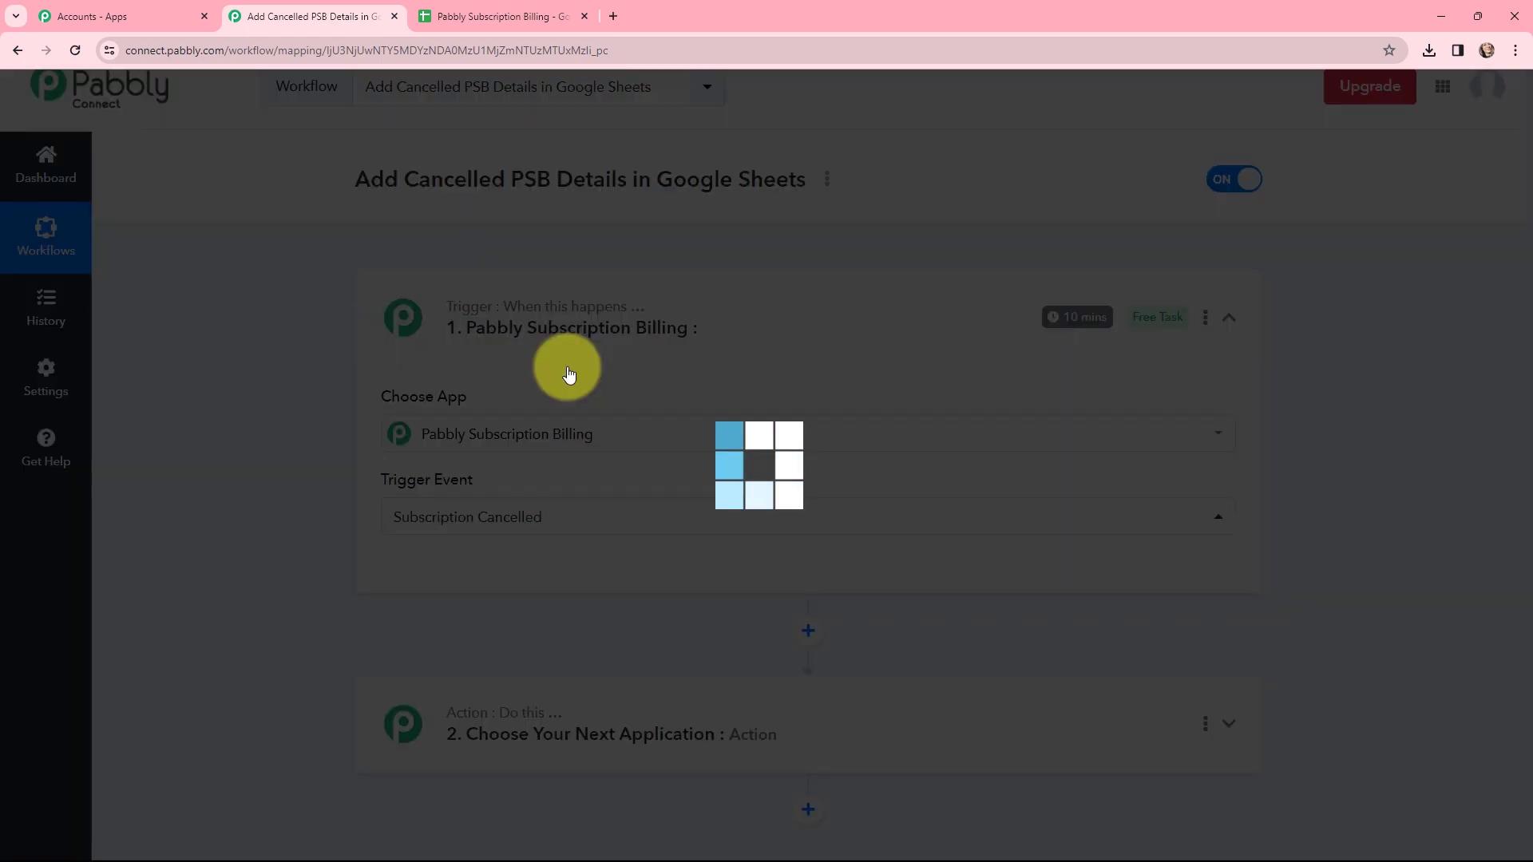
# Set the workflow's action to the Google Sheets app with the Add New Row event
pyautogui.scroll(-7, 567, 450)
pyautogui.click(567, 450)
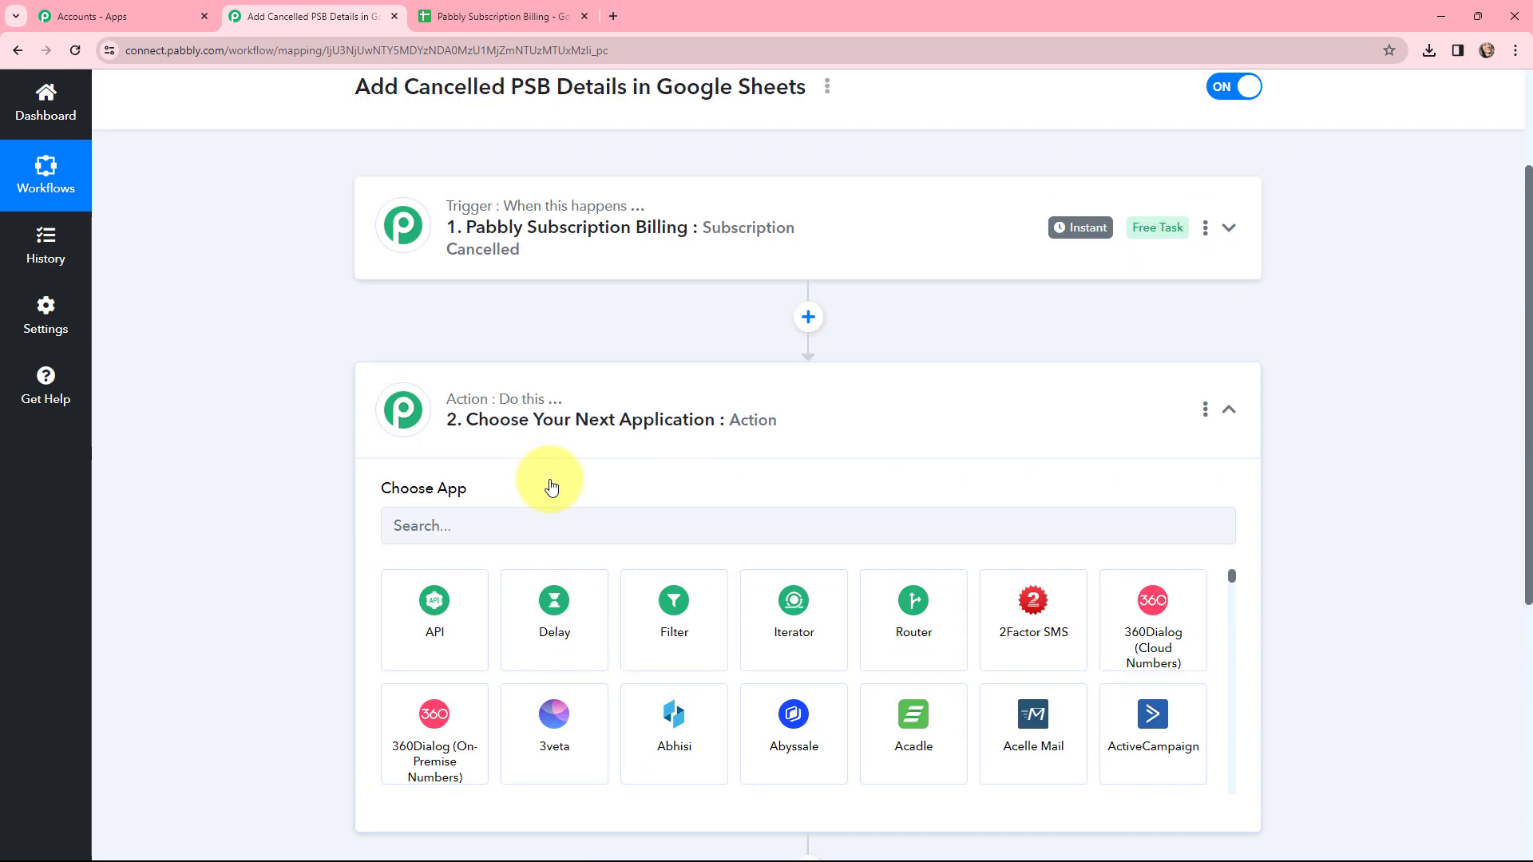
pyautogui.click(548, 529)
pyautogui.write('GOO')
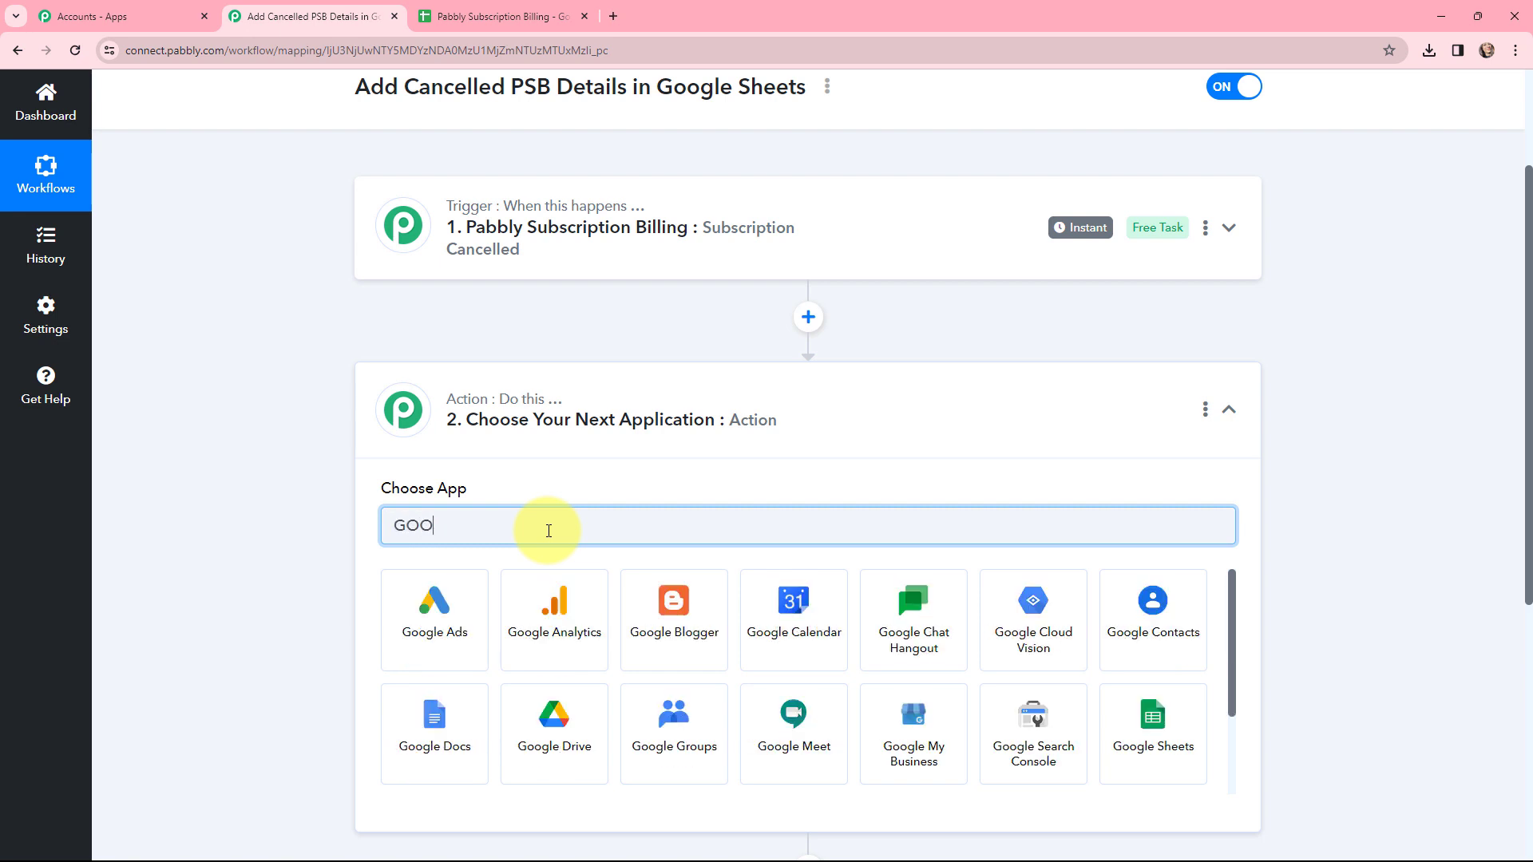
pyautogui.write('GLE S')
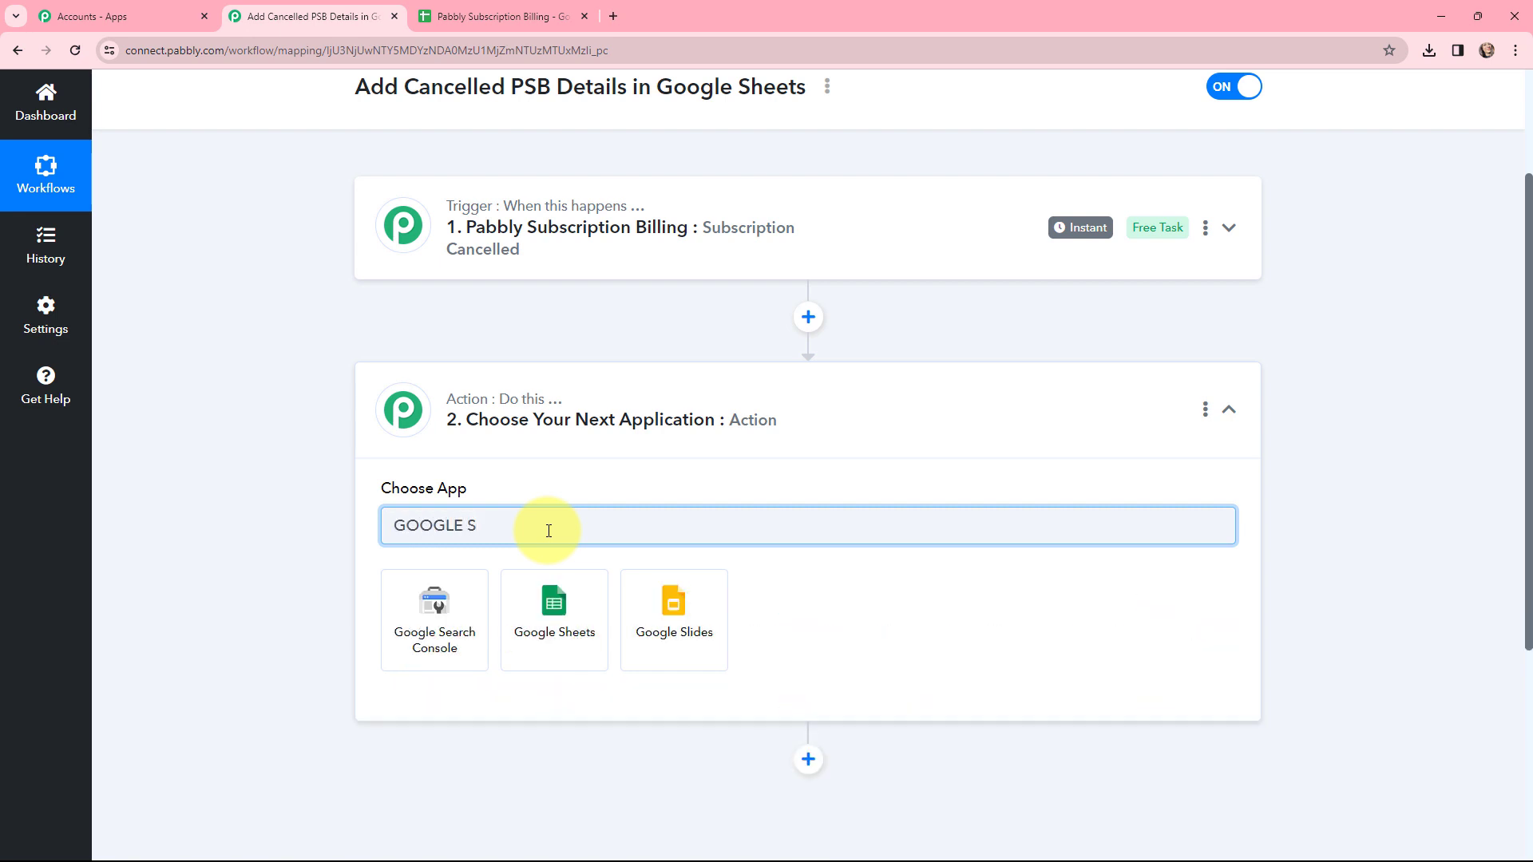
pyautogui.click(539, 601)
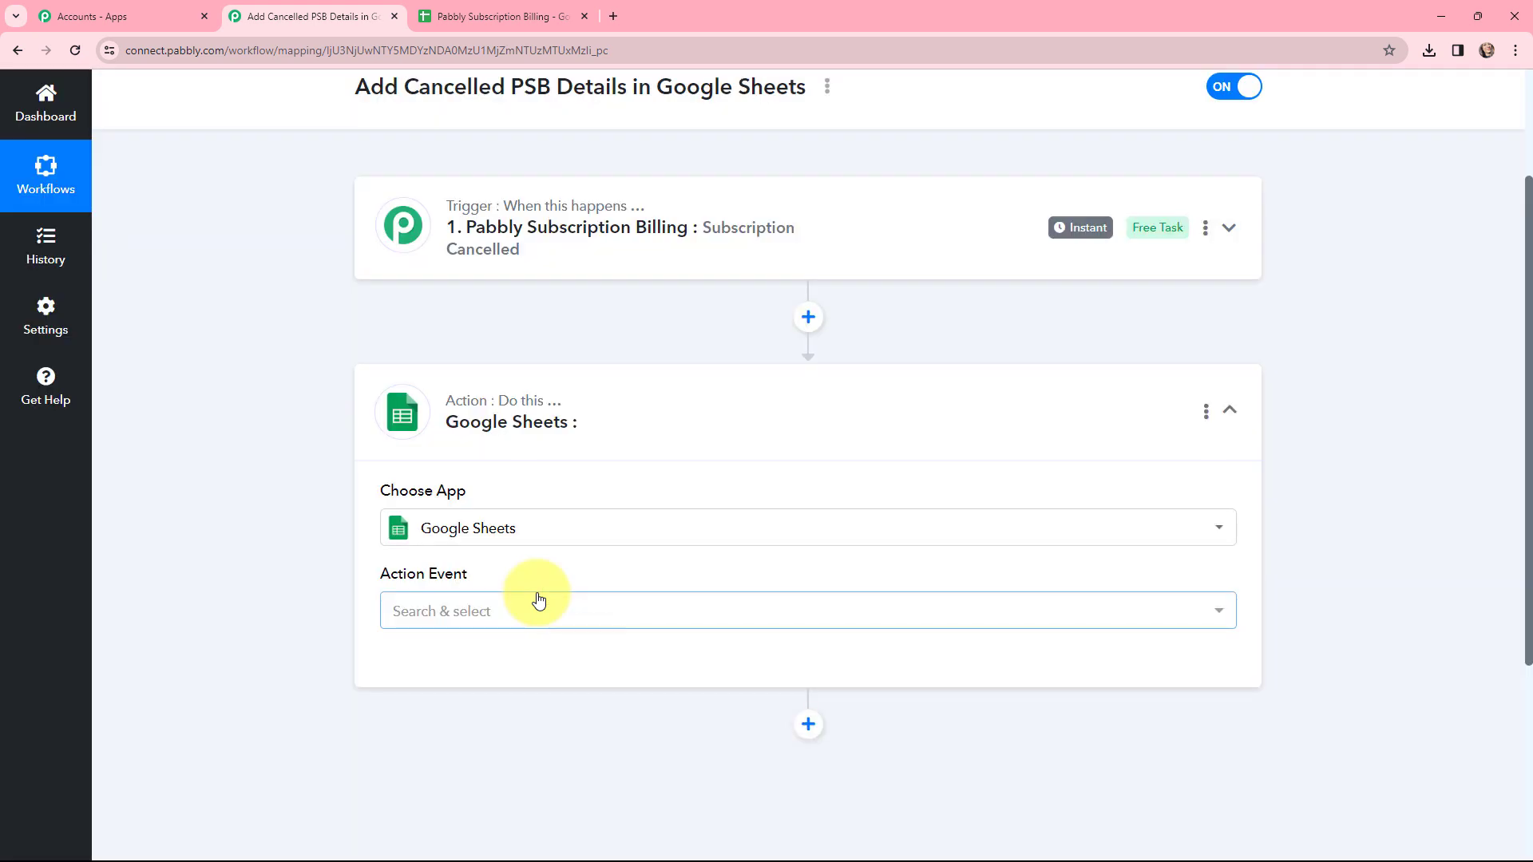
pyautogui.click(539, 600)
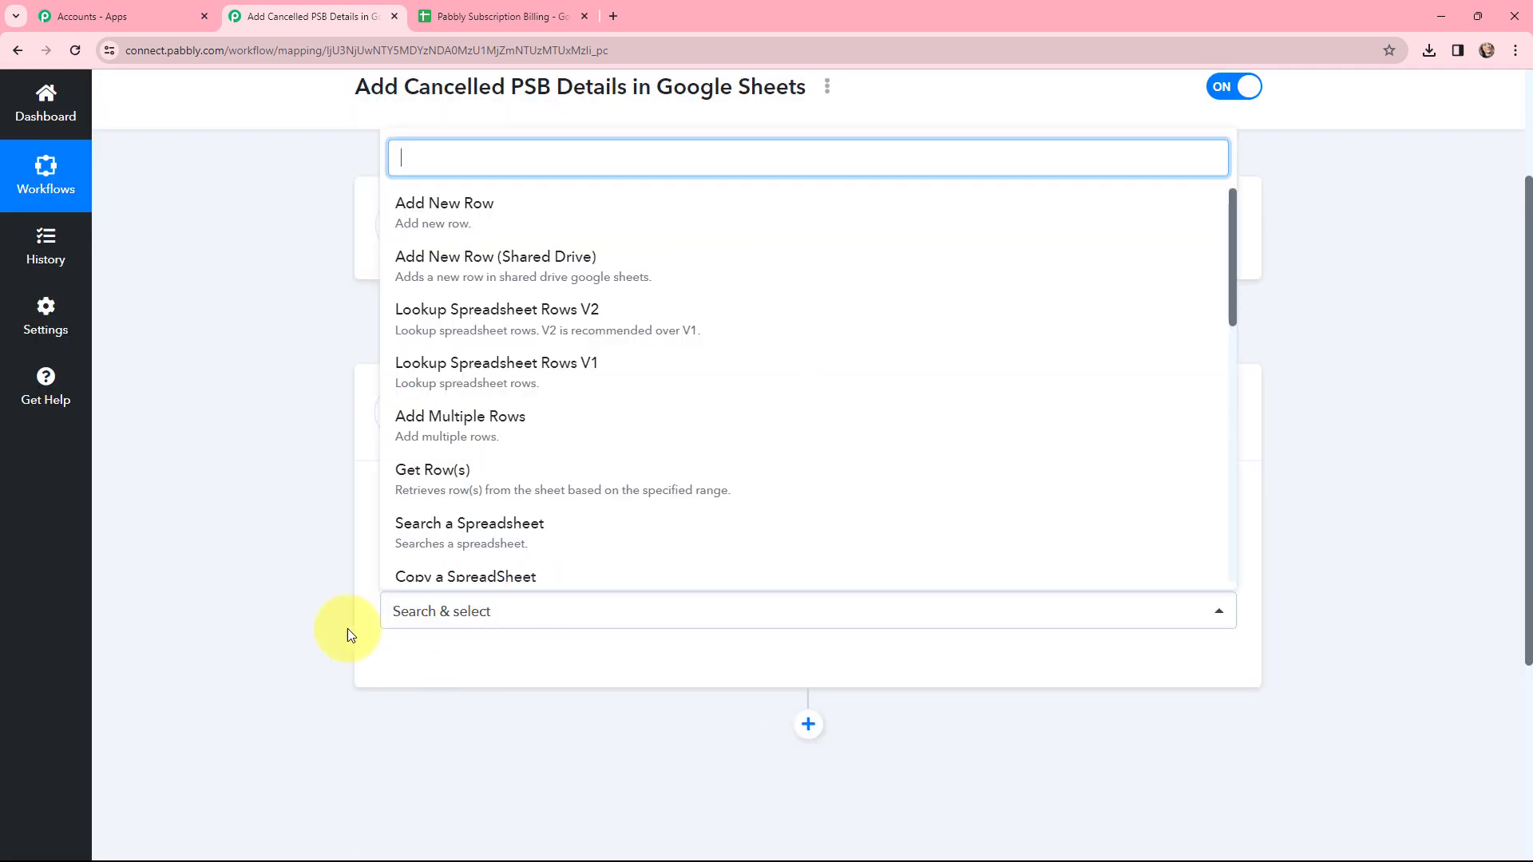
pyautogui.click(442, 213)
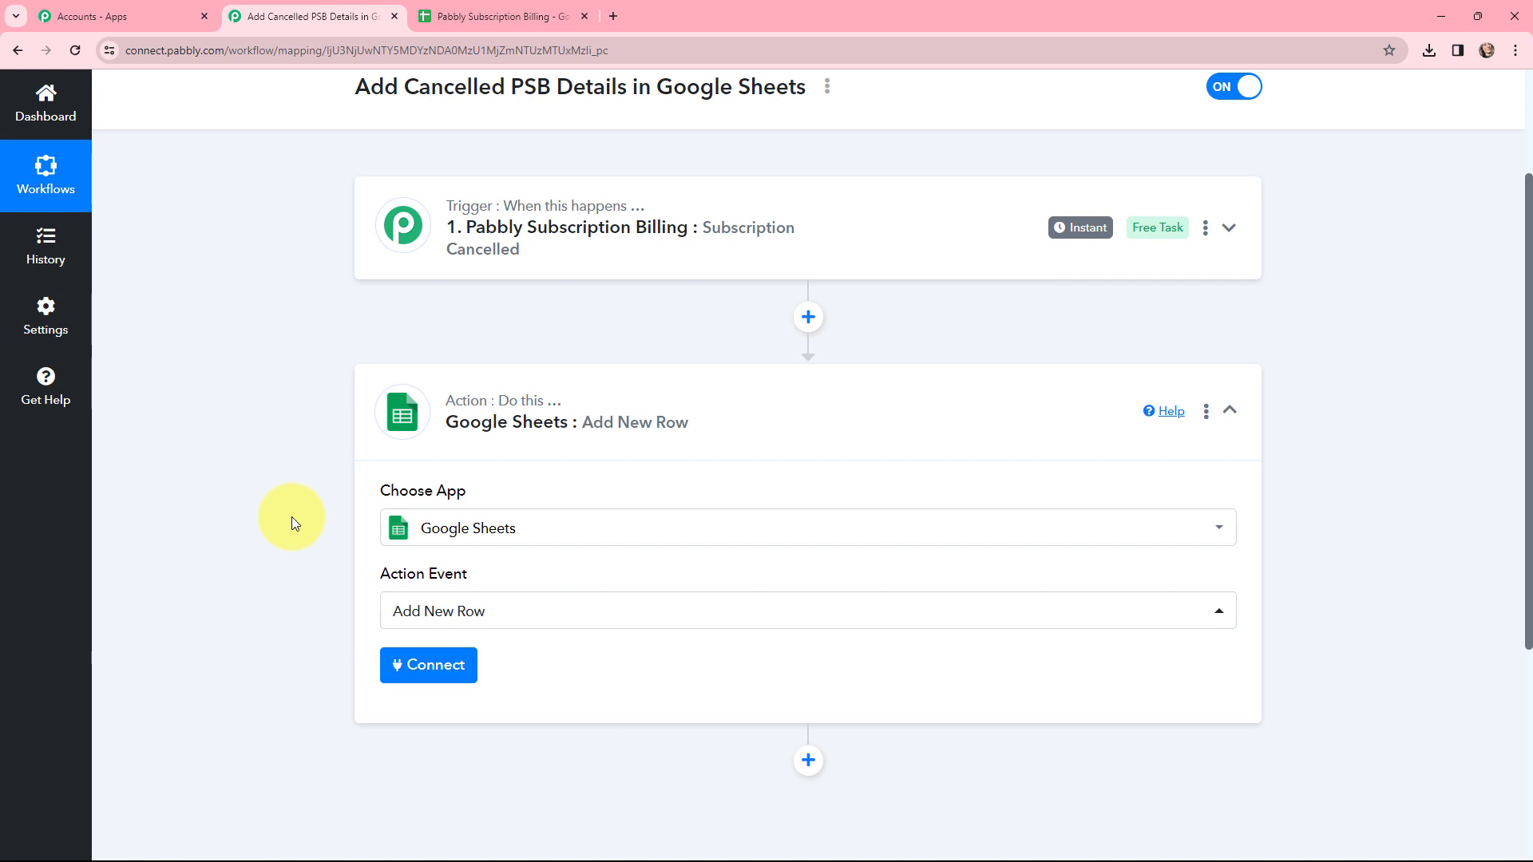
# Expand the Subscription Cancelled trigger and read the setup instructions below its webhook URL
pyautogui.scroll(3, 291, 515)
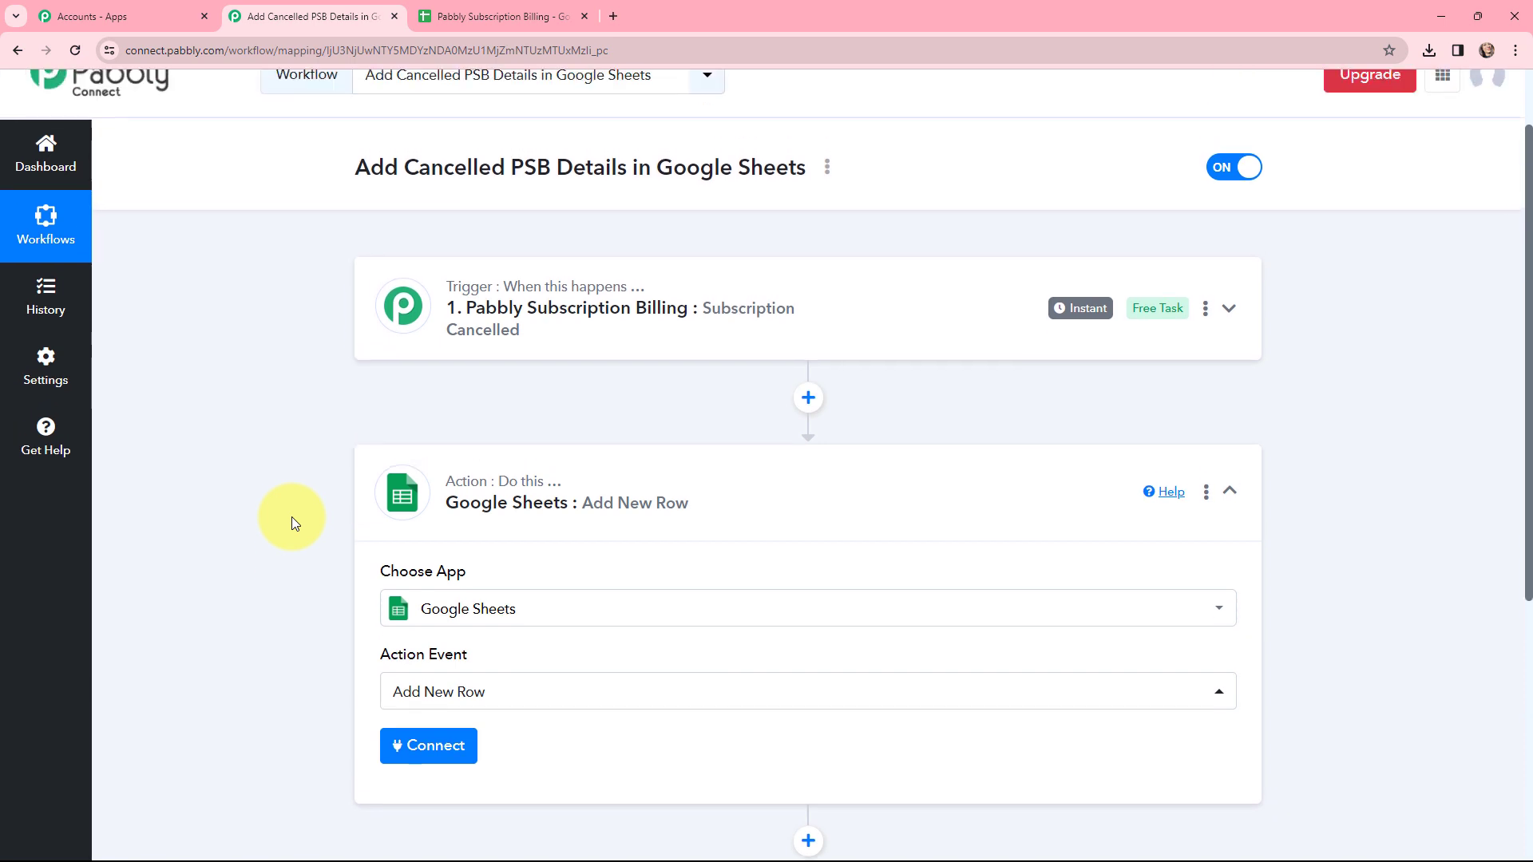
pyautogui.click(447, 360)
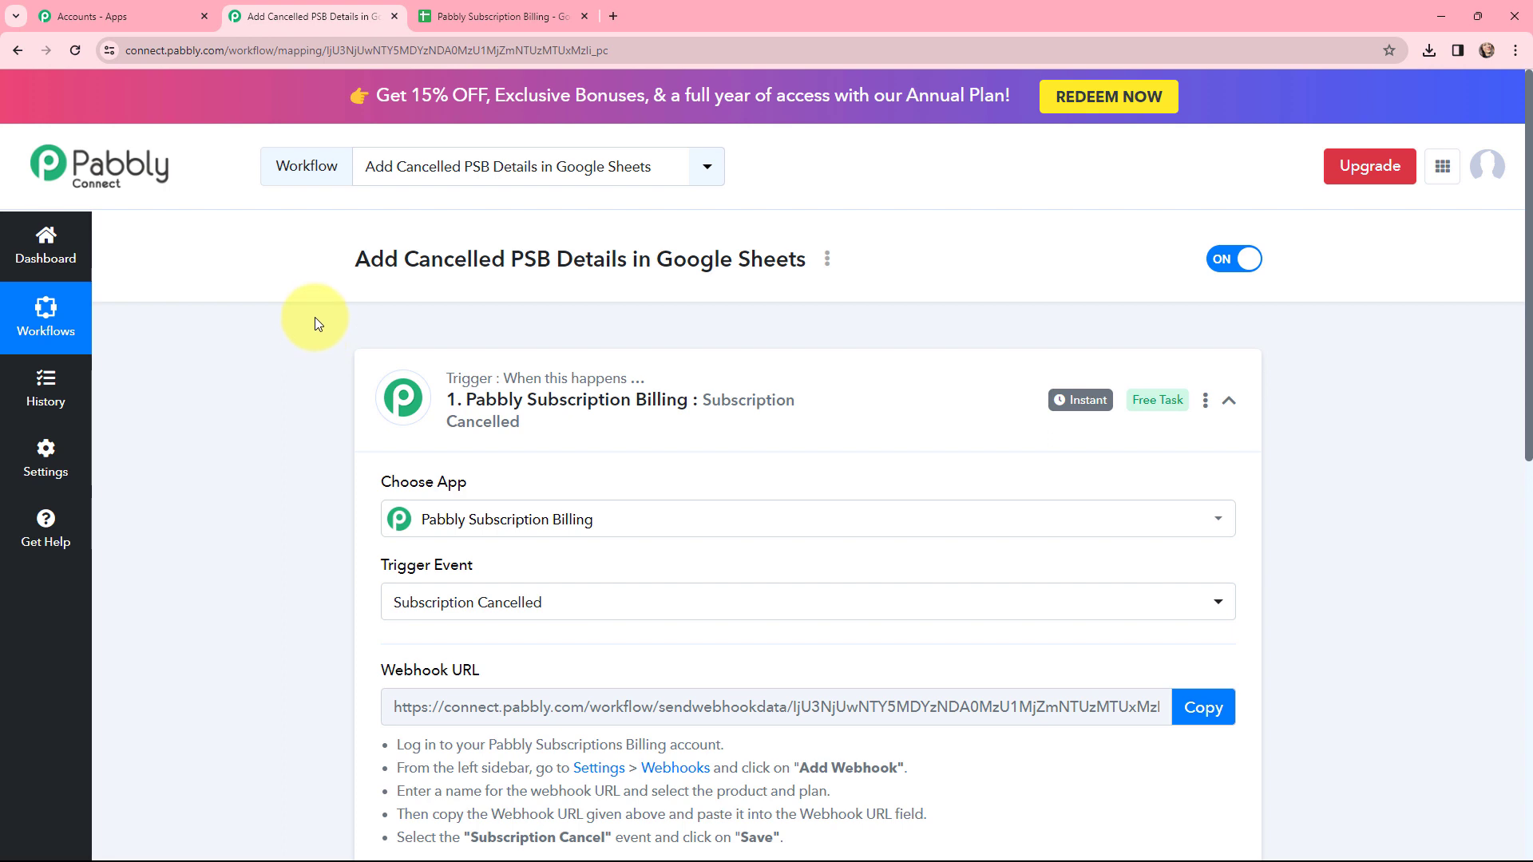
pyautogui.scroll(-3, 314, 319)
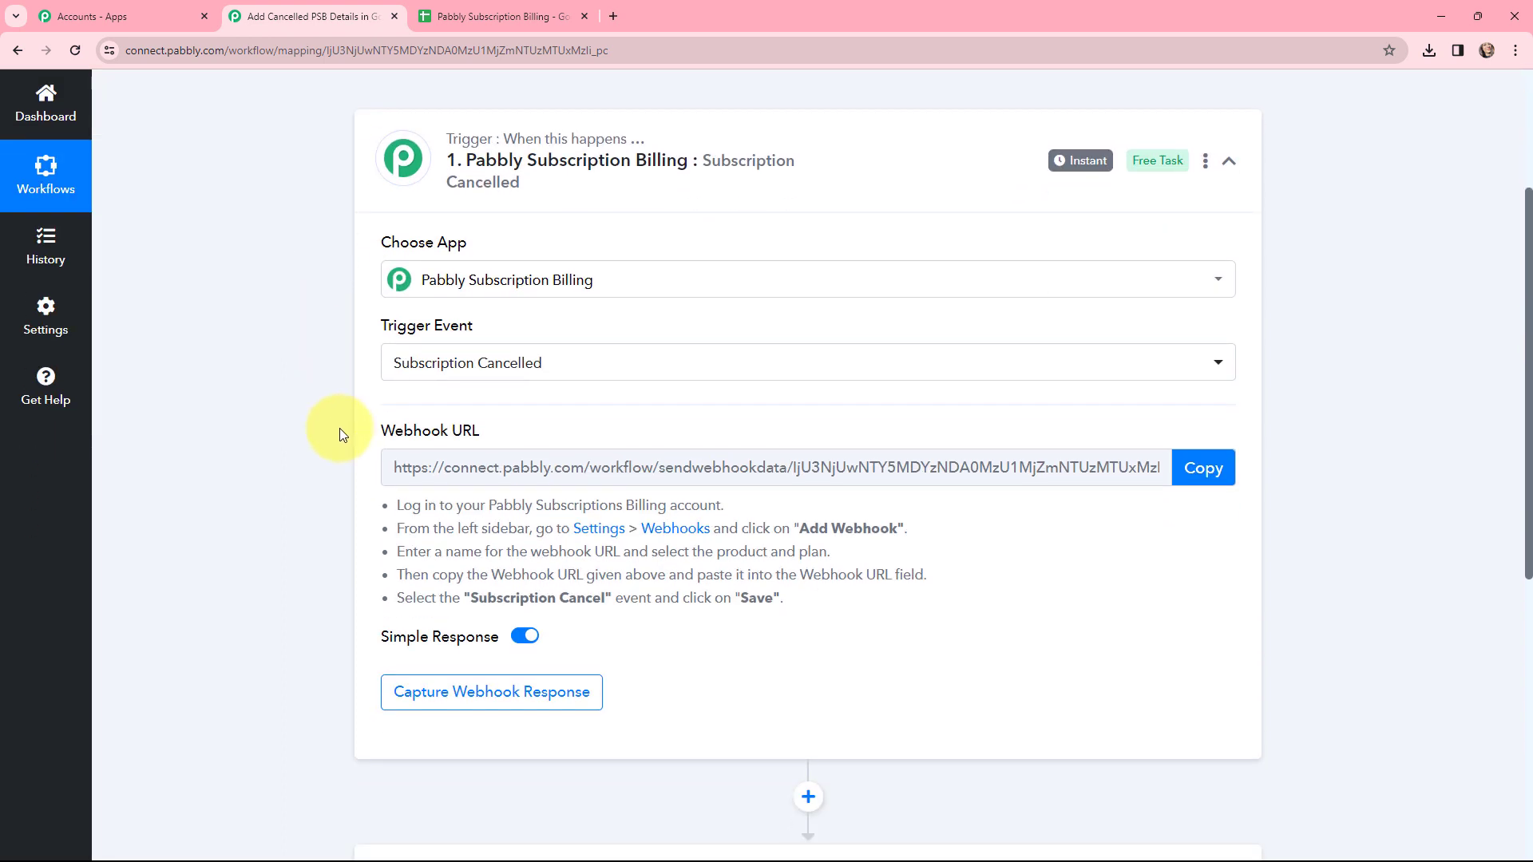
pyautogui.moveTo(375, 505); pyautogui.dragTo(714, 597)
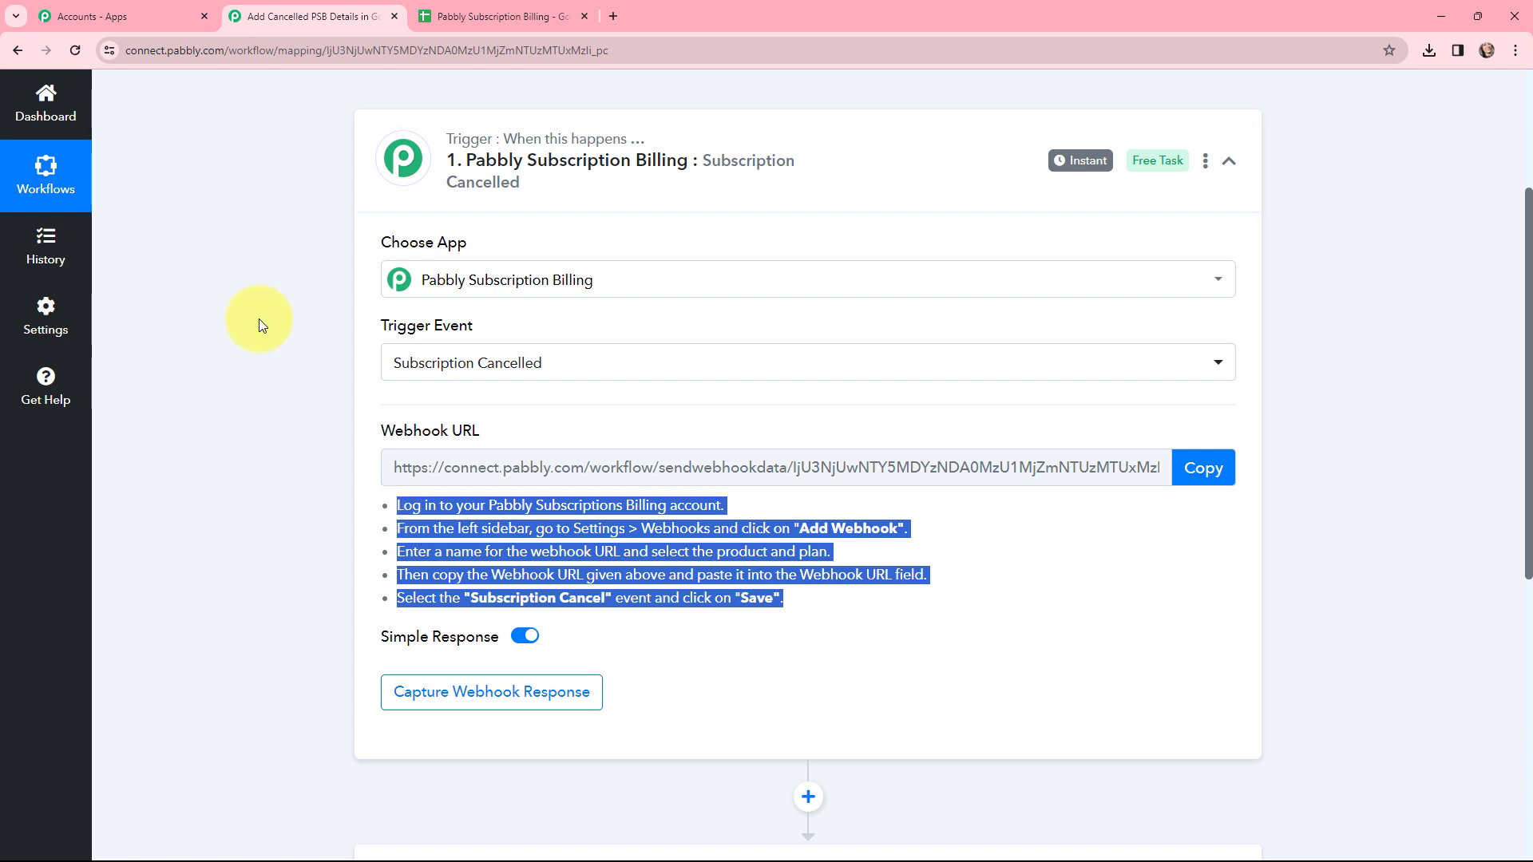
# Switch to Pabbly Subscription Billing and open the form for adding a new webhook in its settings
pyautogui.click(141, 11)
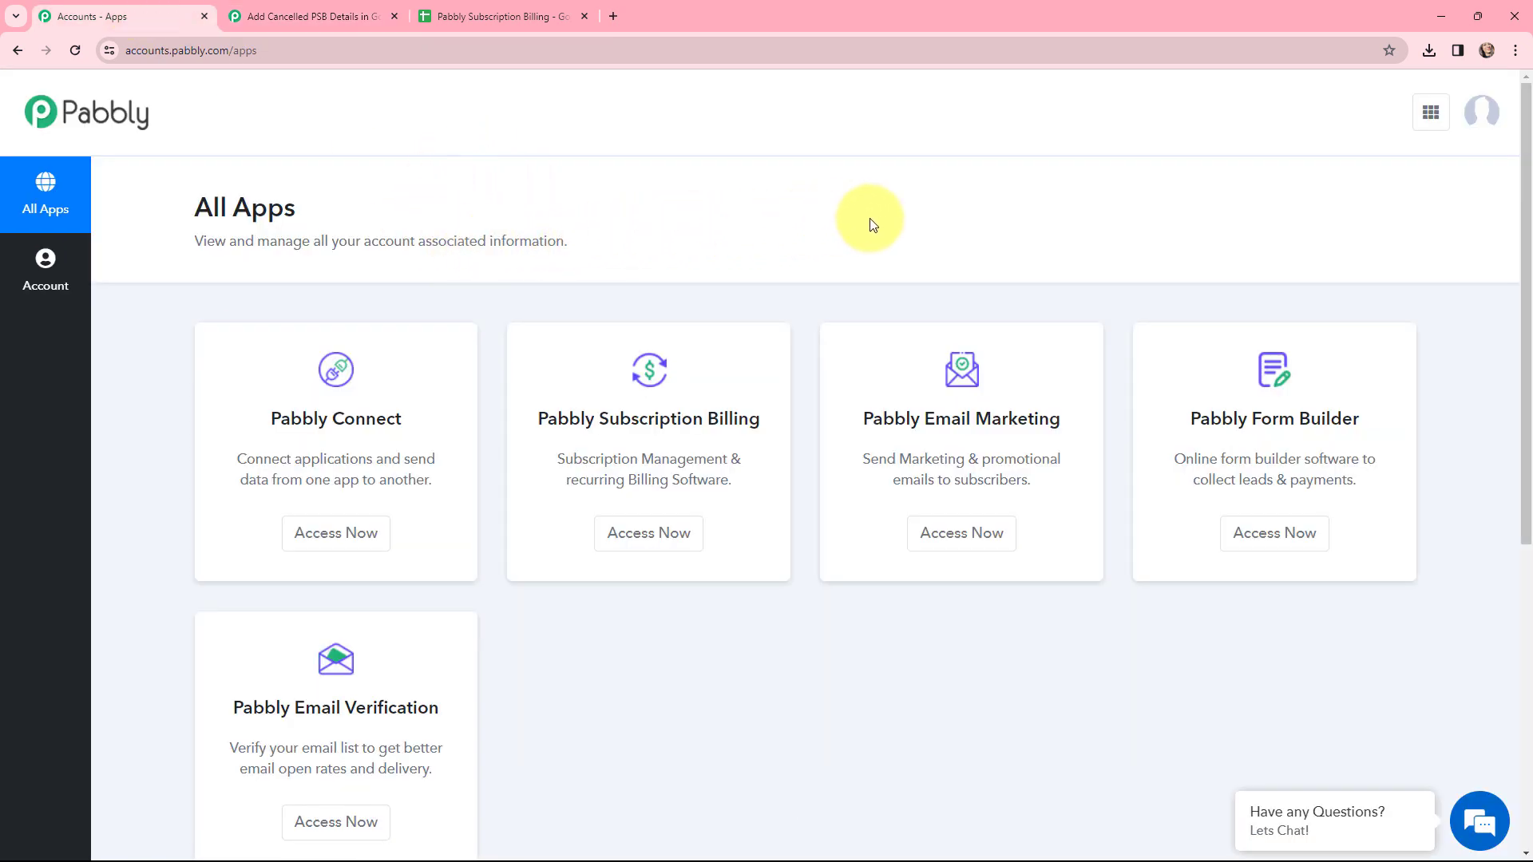
pyautogui.click(609, 546)
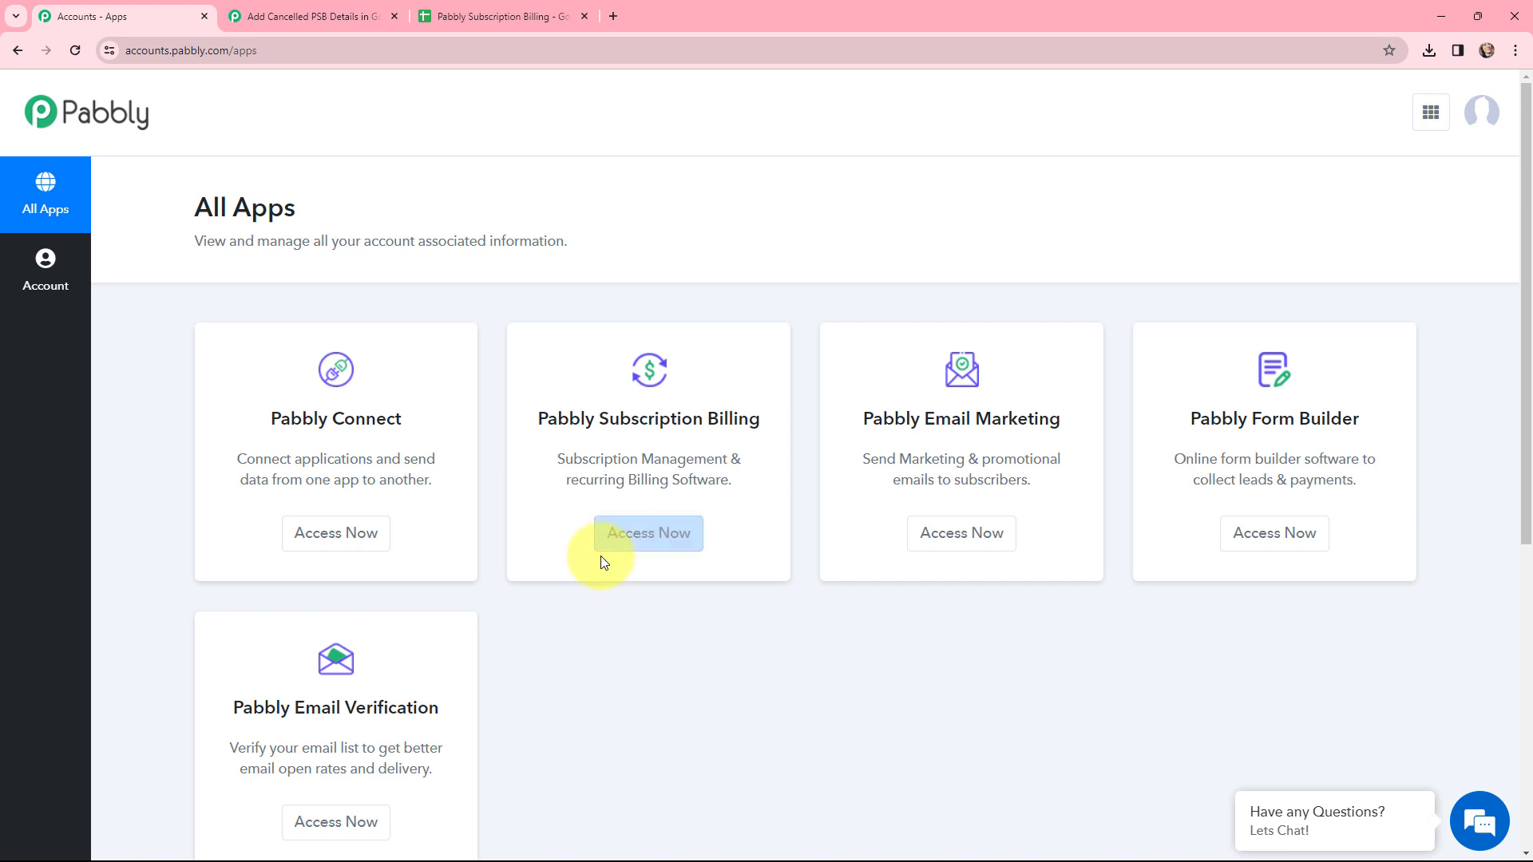
pyautogui.click(651, 537)
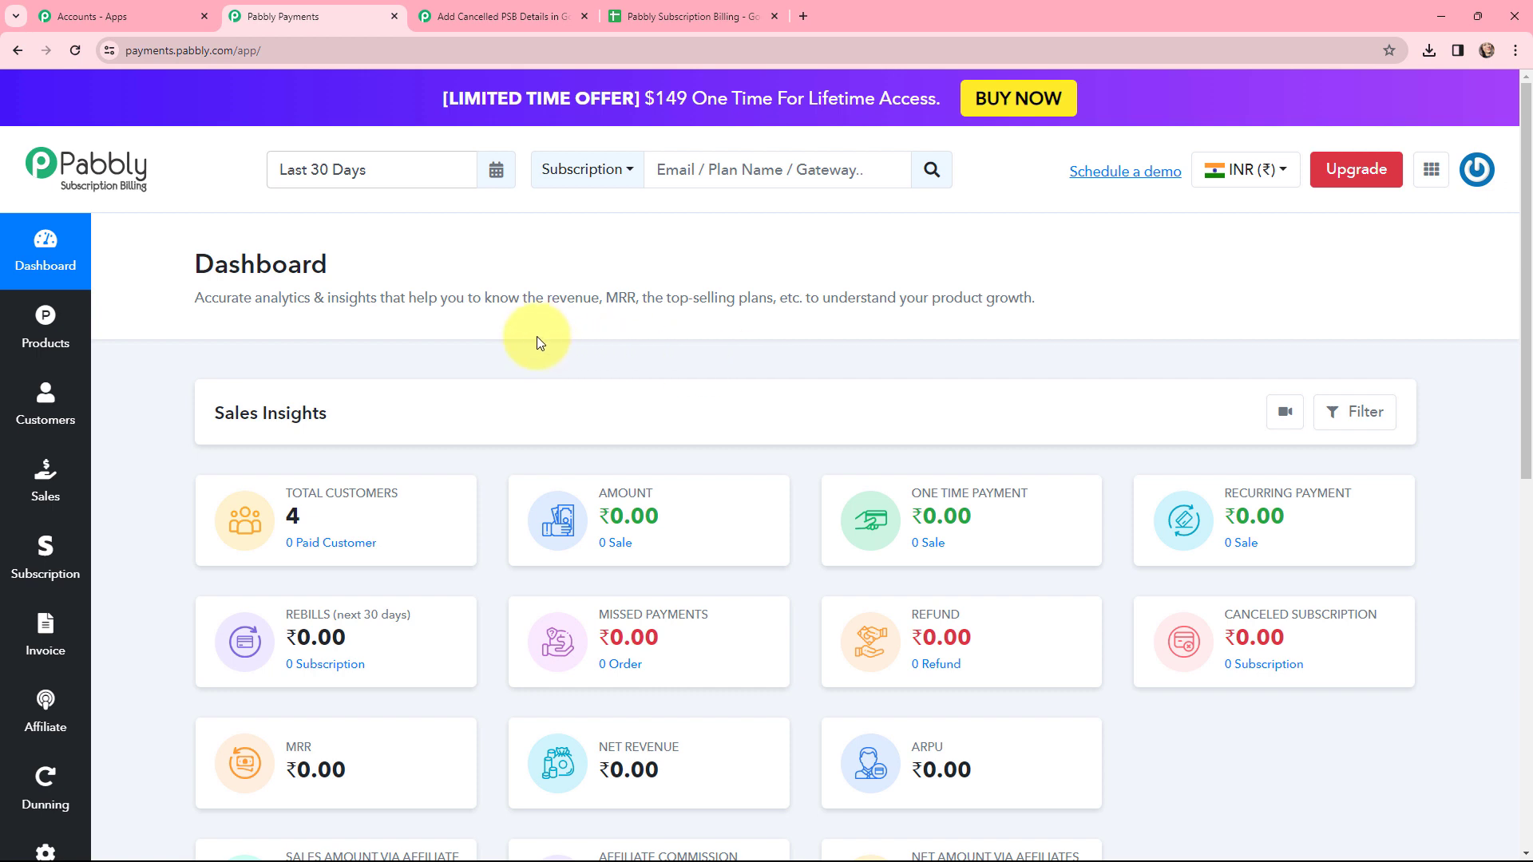
pyautogui.scroll(-2, 179, 324)
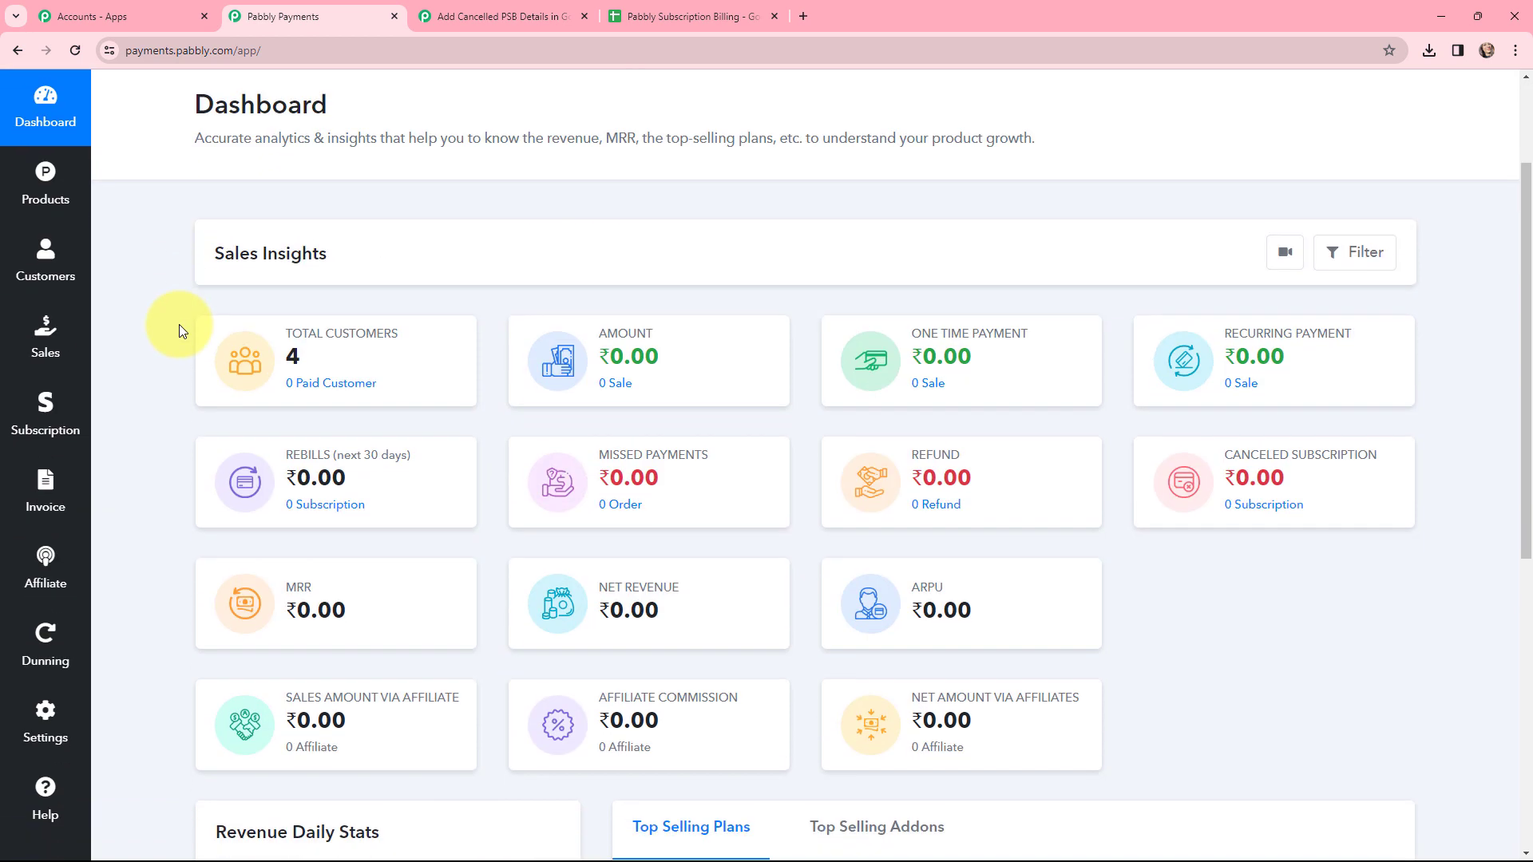
pyautogui.click(39, 706)
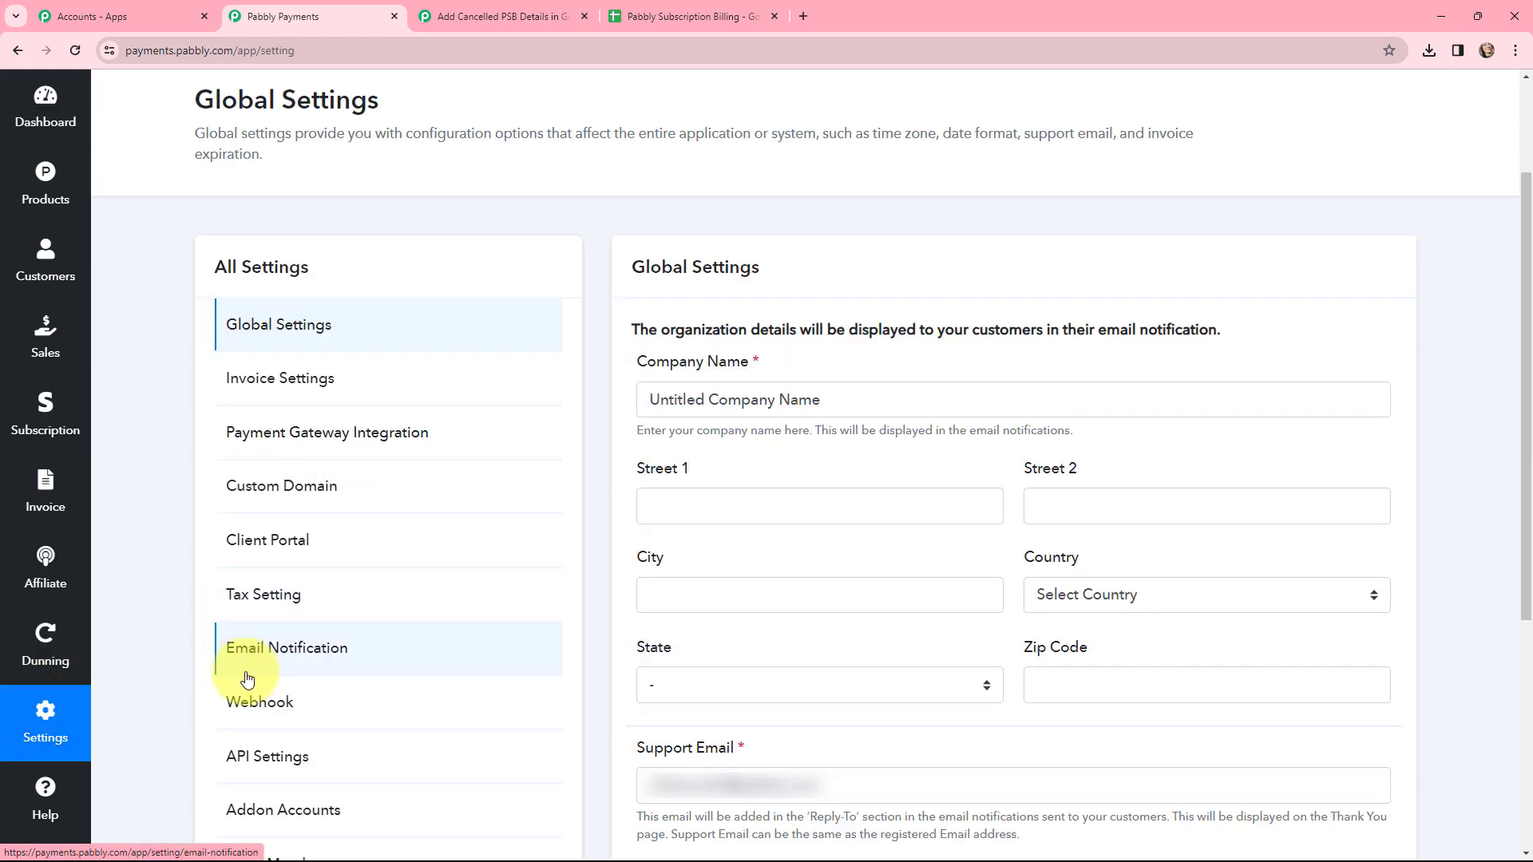
pyautogui.click(255, 700)
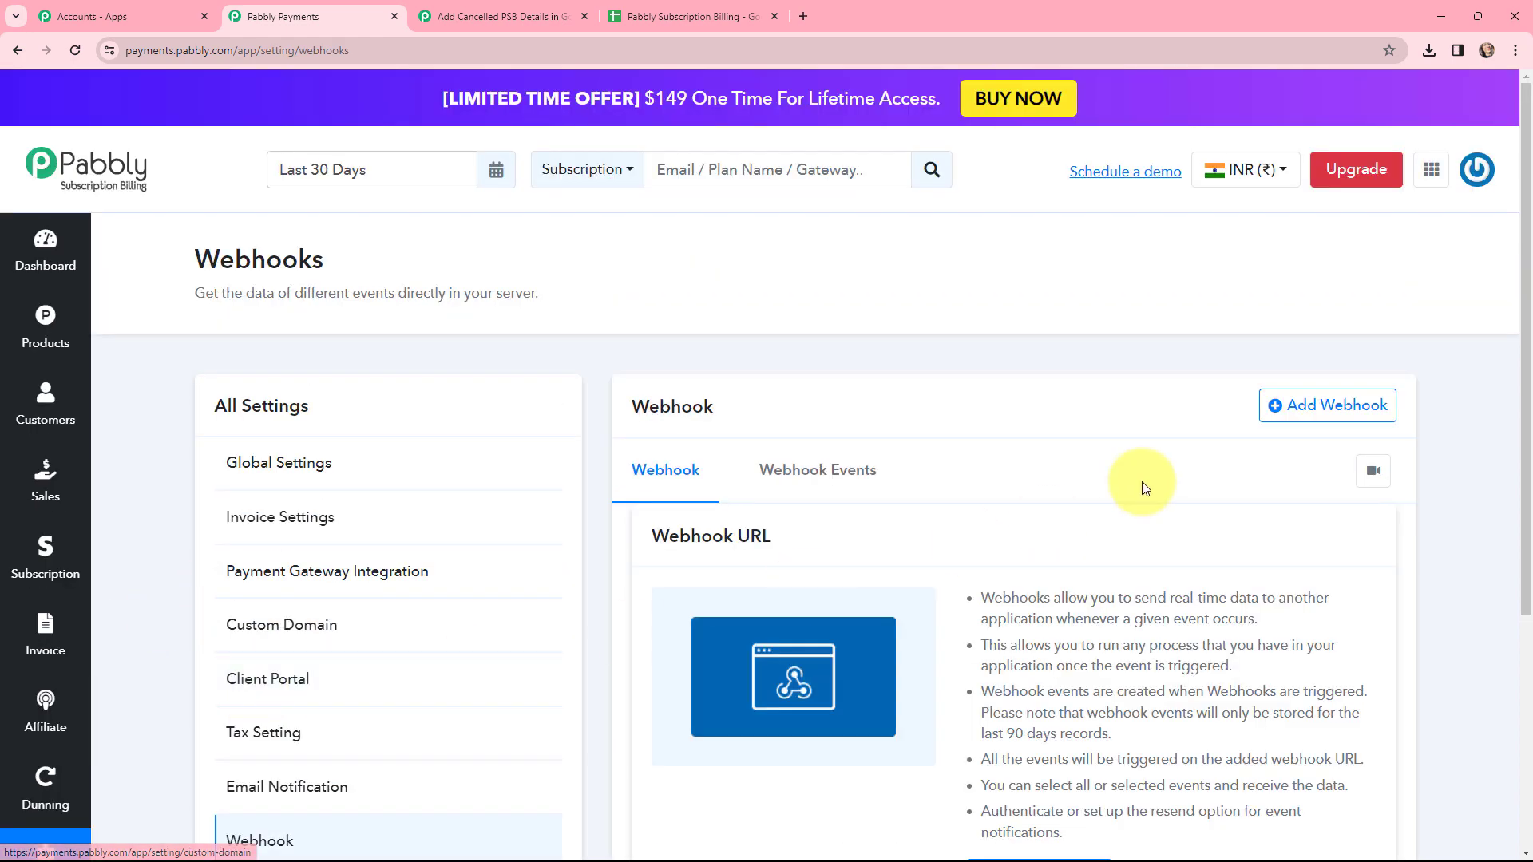
pyautogui.click(1321, 408)
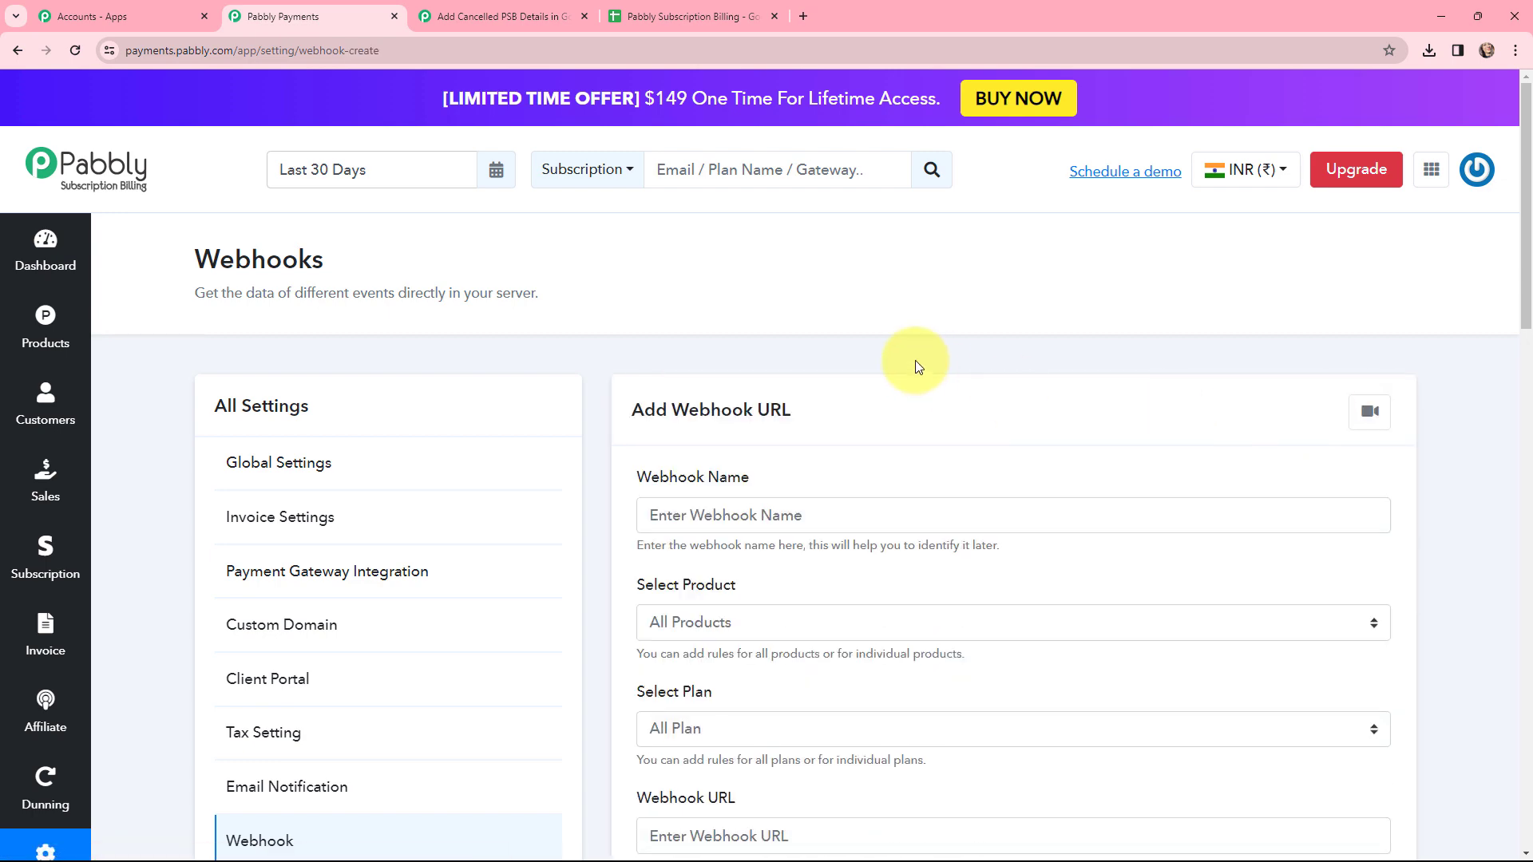
# Name the new webhook "Latest"
pyautogui.scroll(-2, 798, 360)
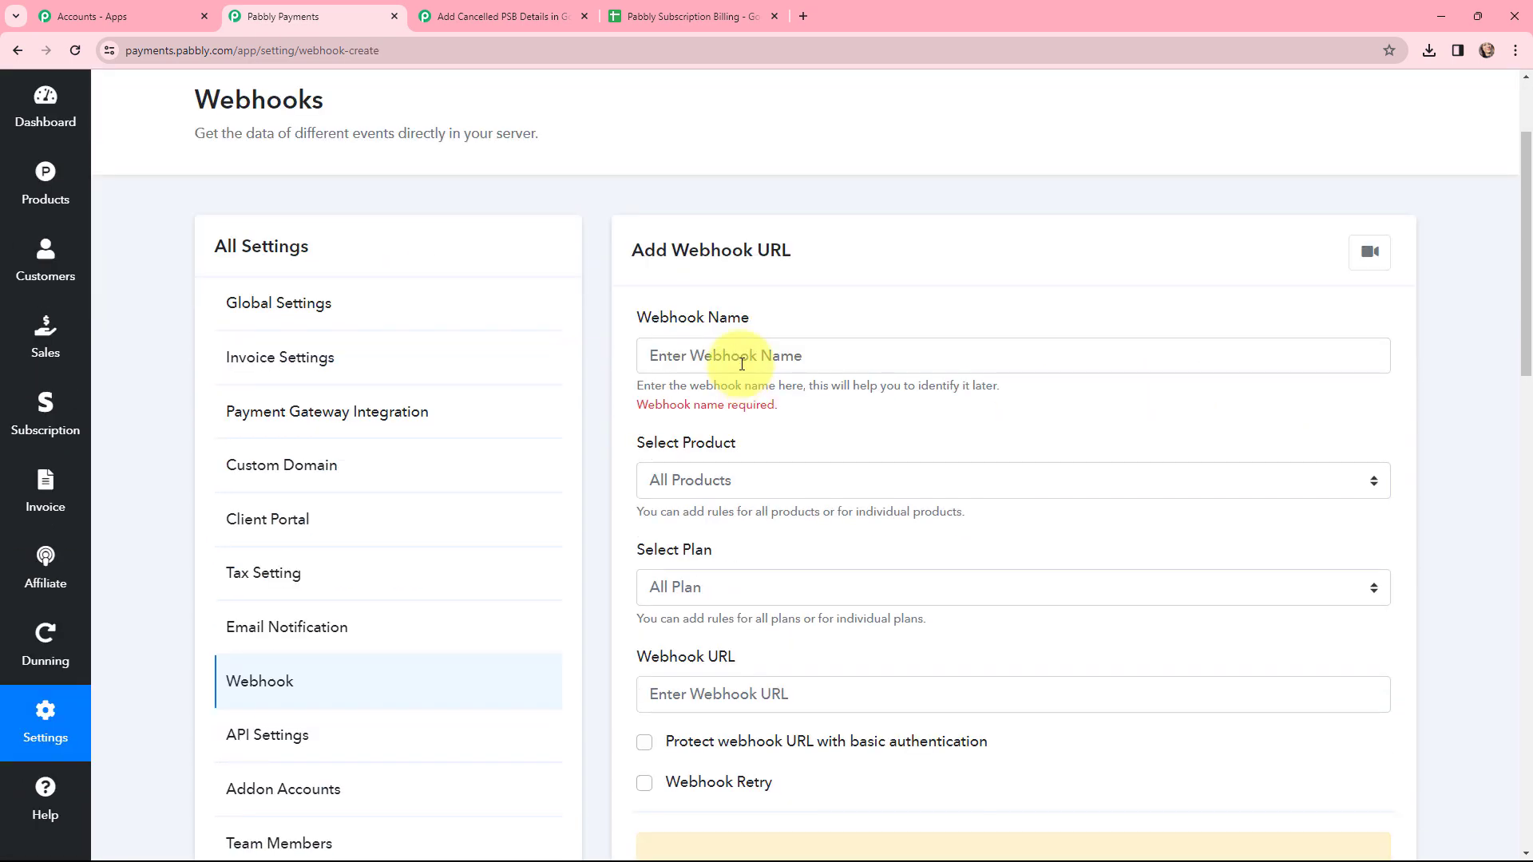
pyautogui.click(742, 363)
pyautogui.write('Latest')
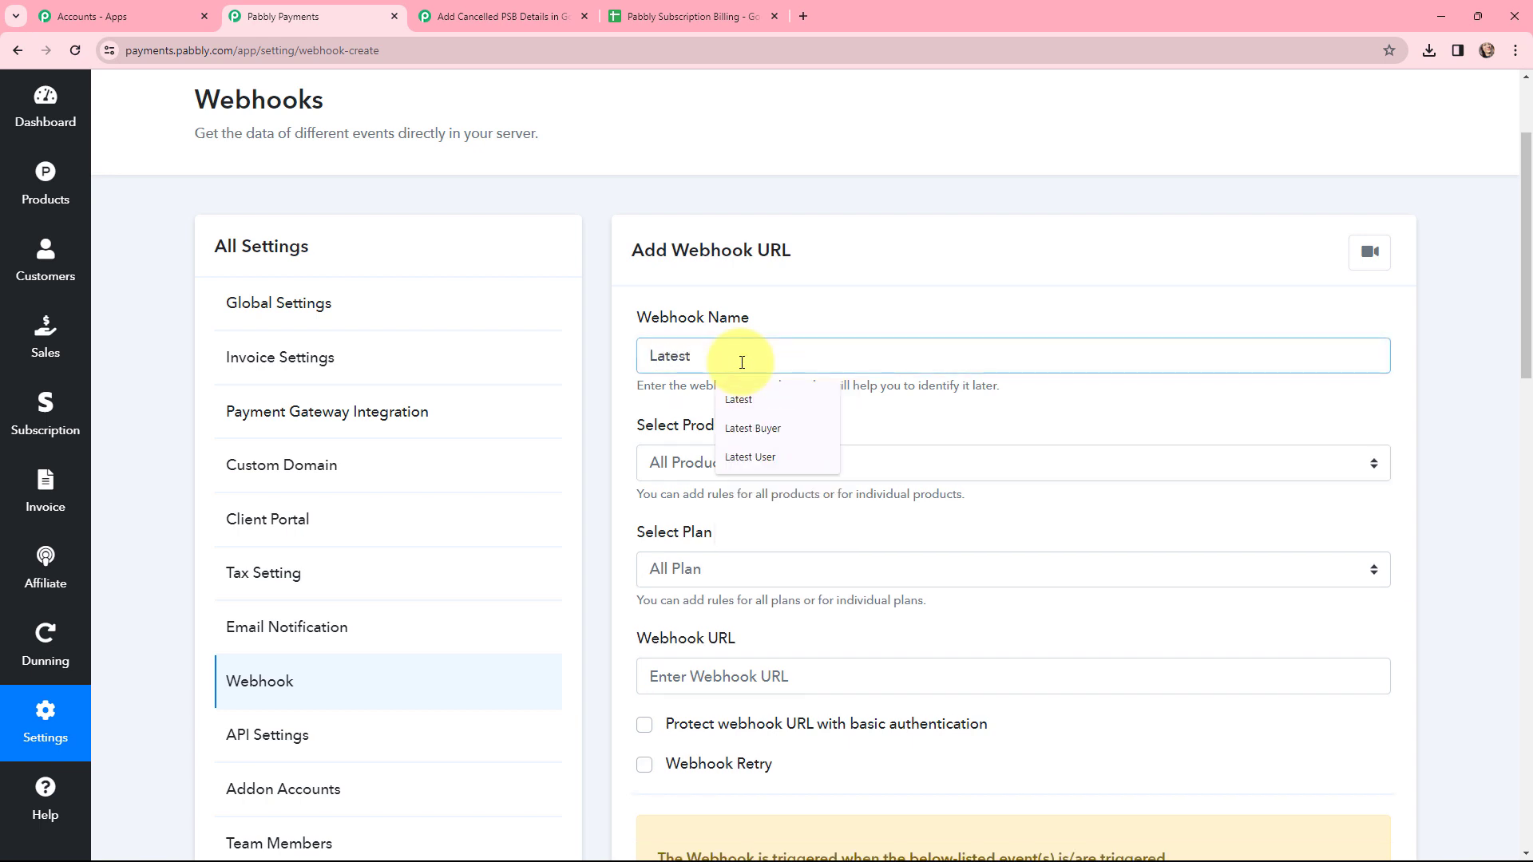
pyautogui.click(775, 334)
pyautogui.scroll(-1, 773, 331)
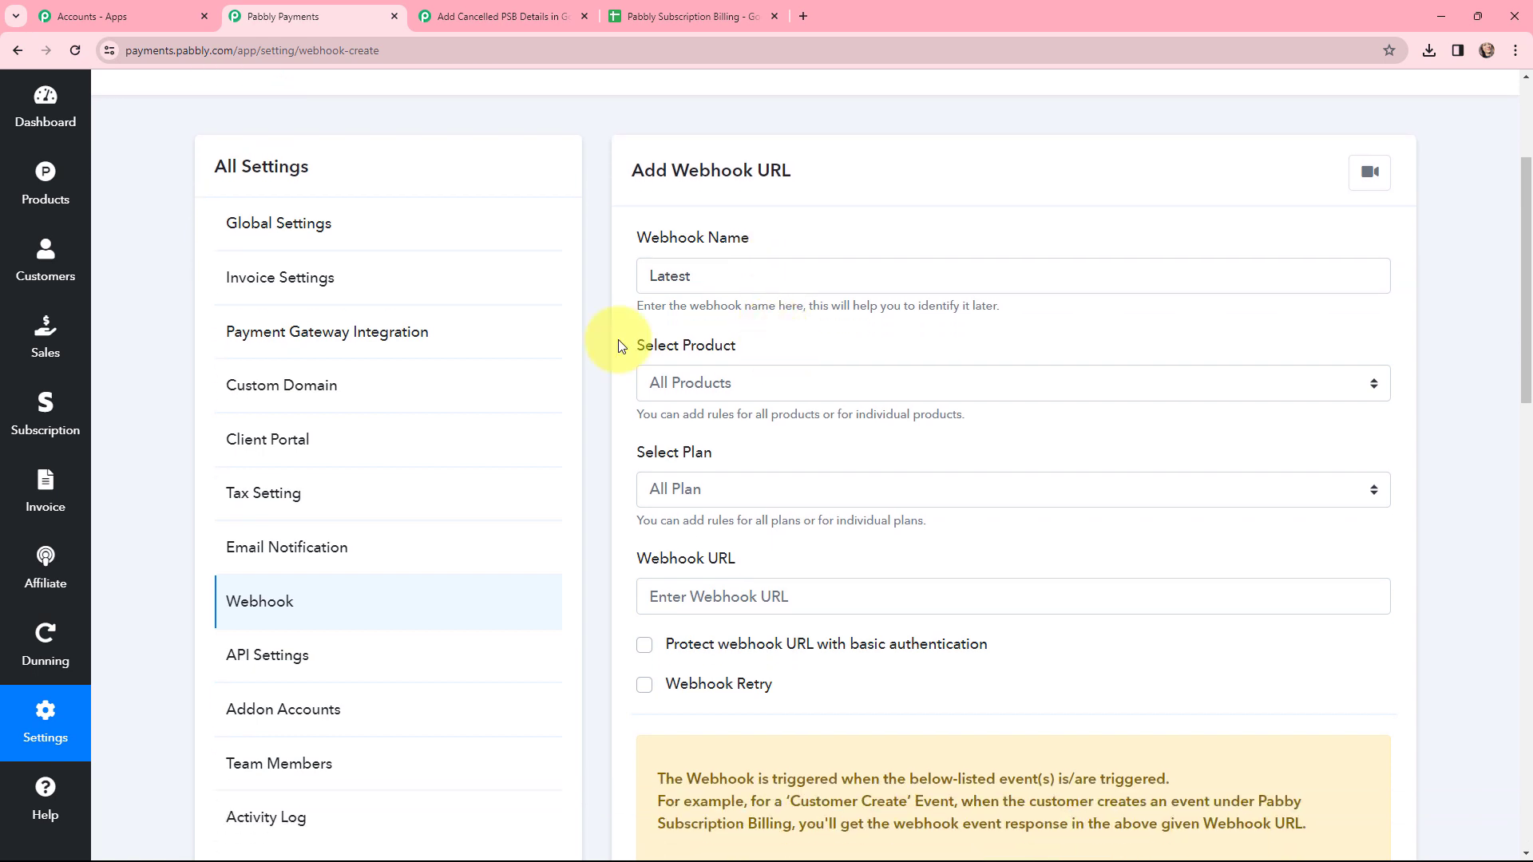
# Copy the webhook URL from the Pabbly Connect trigger into the new webhook's URL field in Pabbly Subscription Billing
pyautogui.scroll(-1, 622, 345)
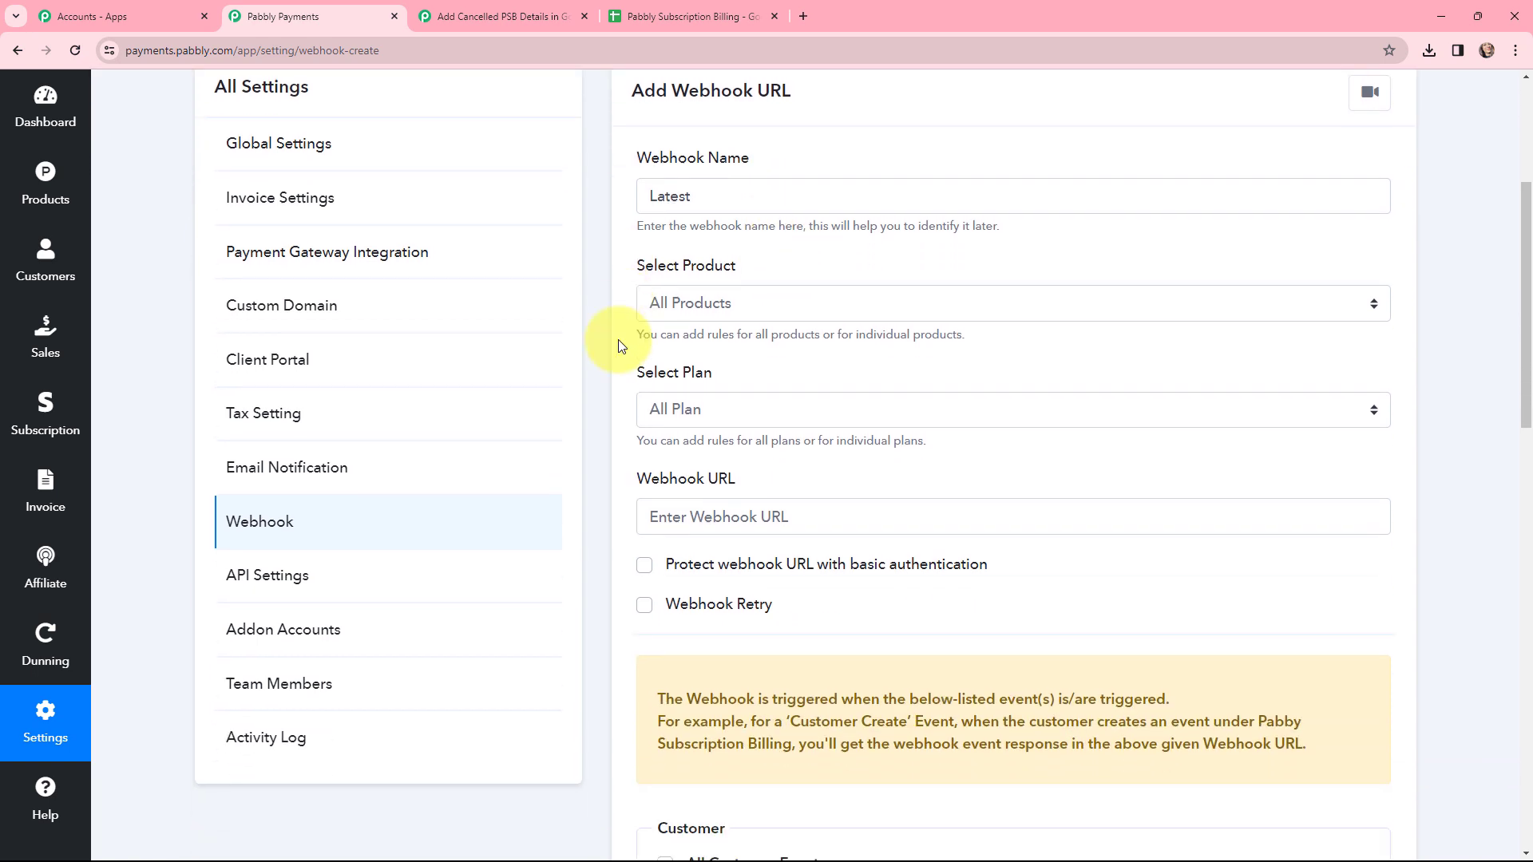
pyautogui.scroll(-2, 621, 346)
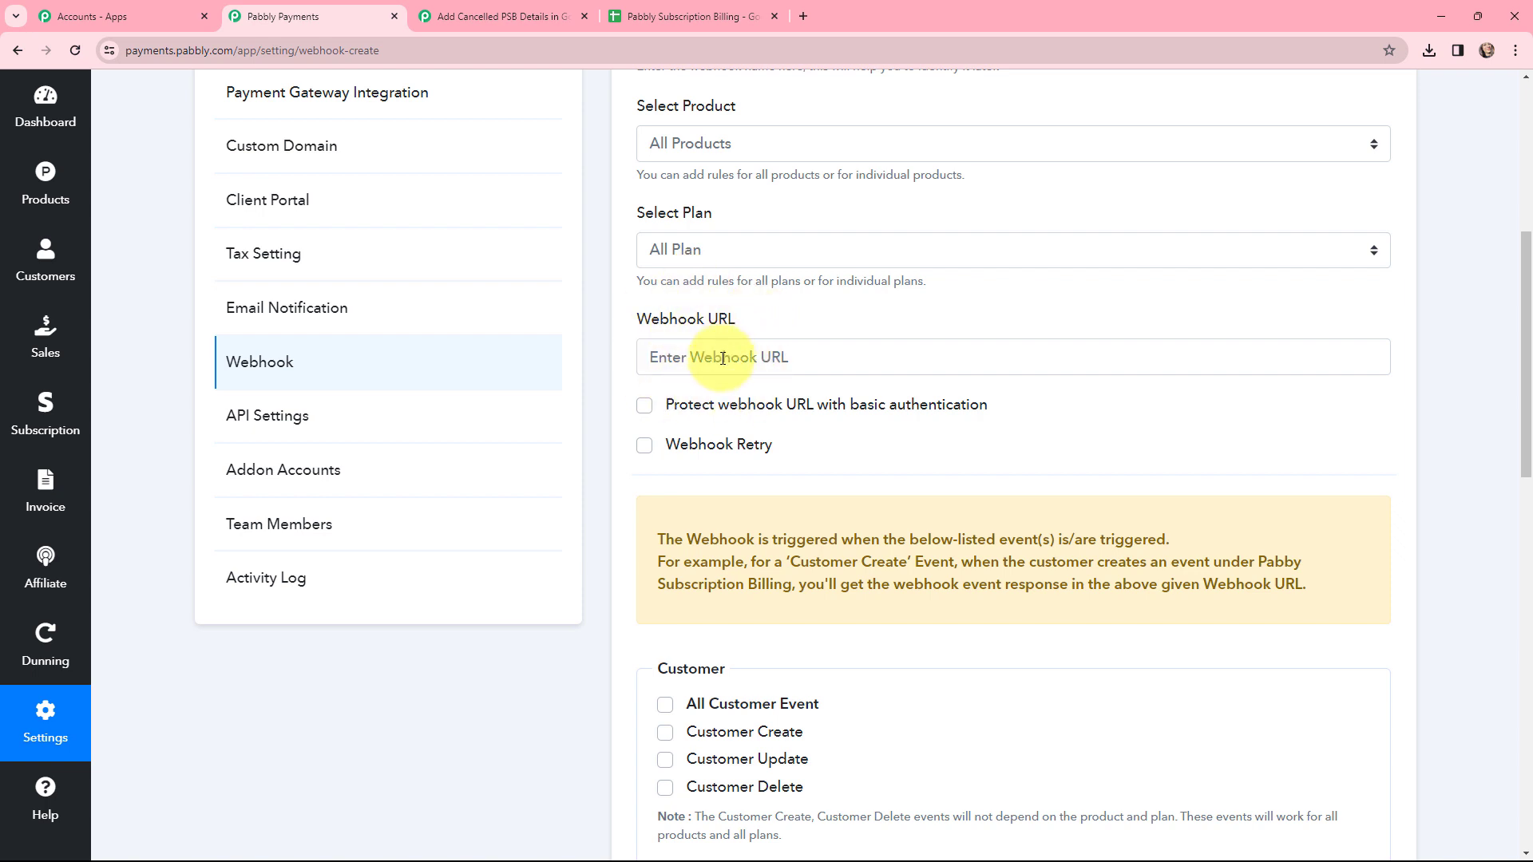
pyautogui.click(447, 16)
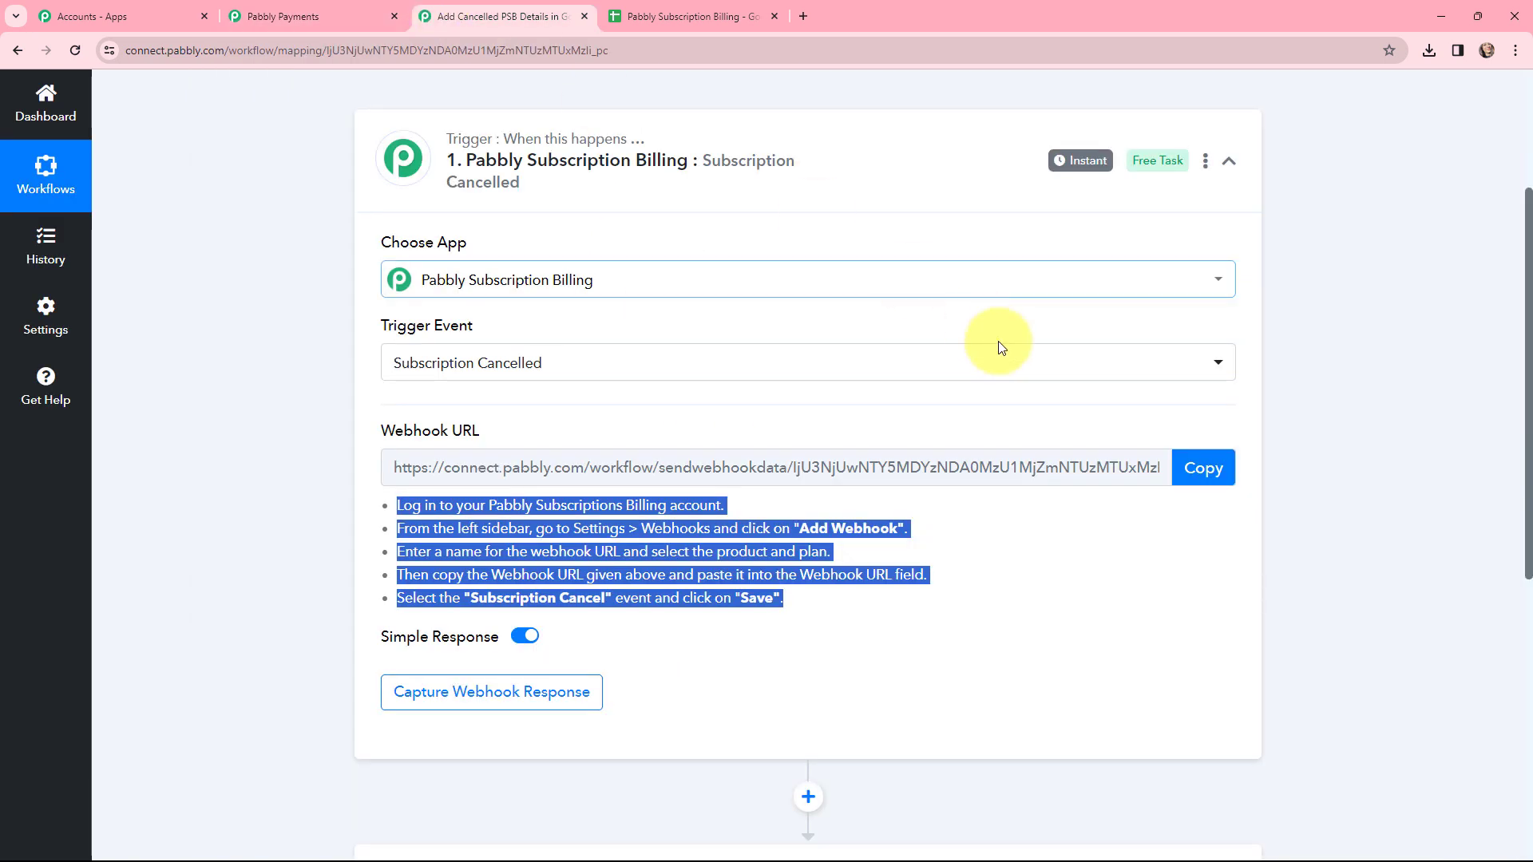
pyautogui.click(1204, 471)
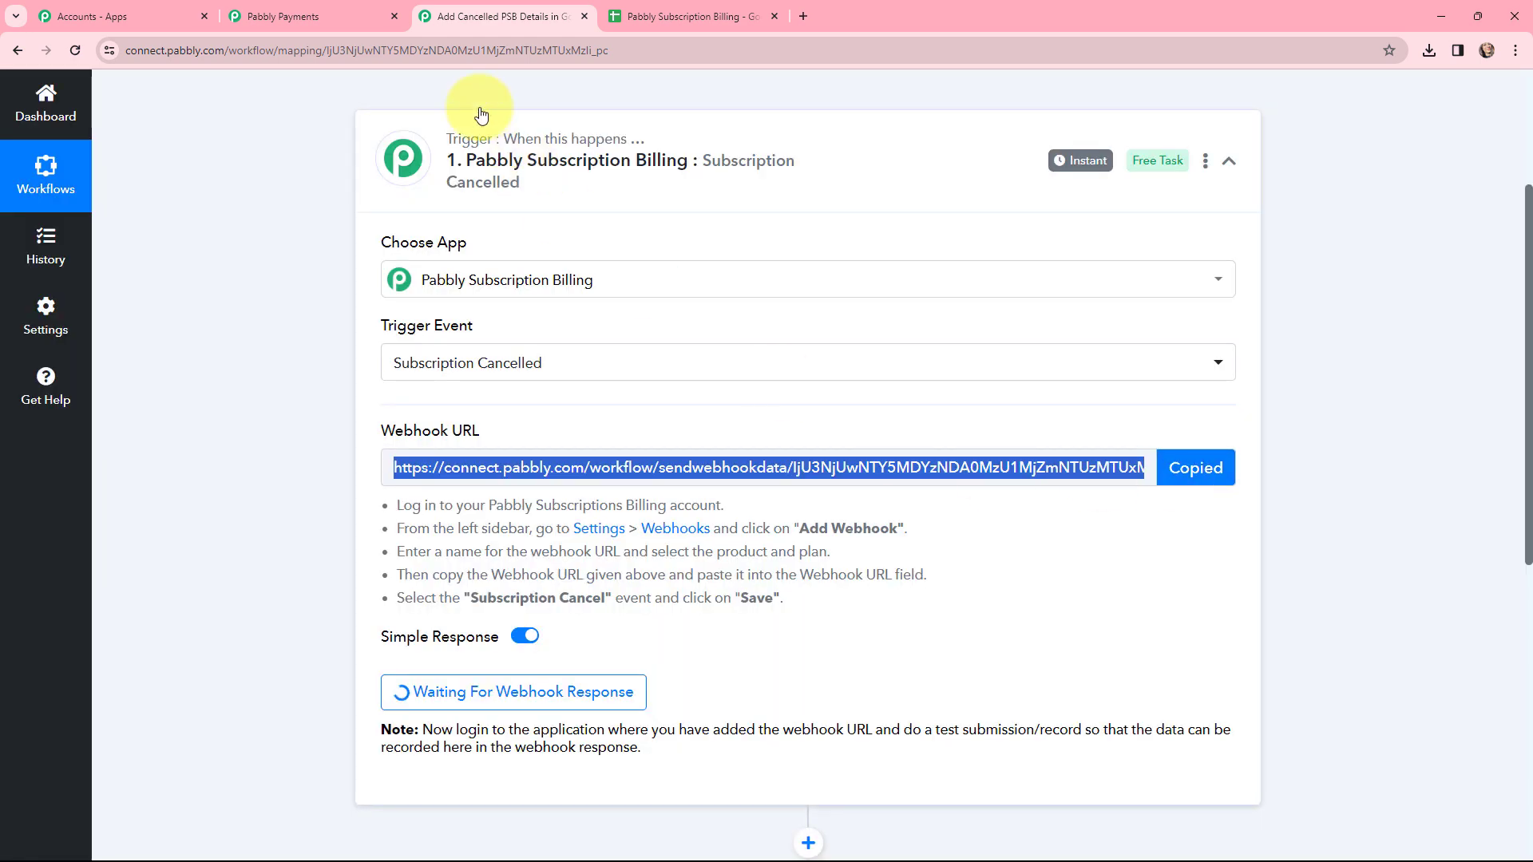
pyautogui.click(340, 16)
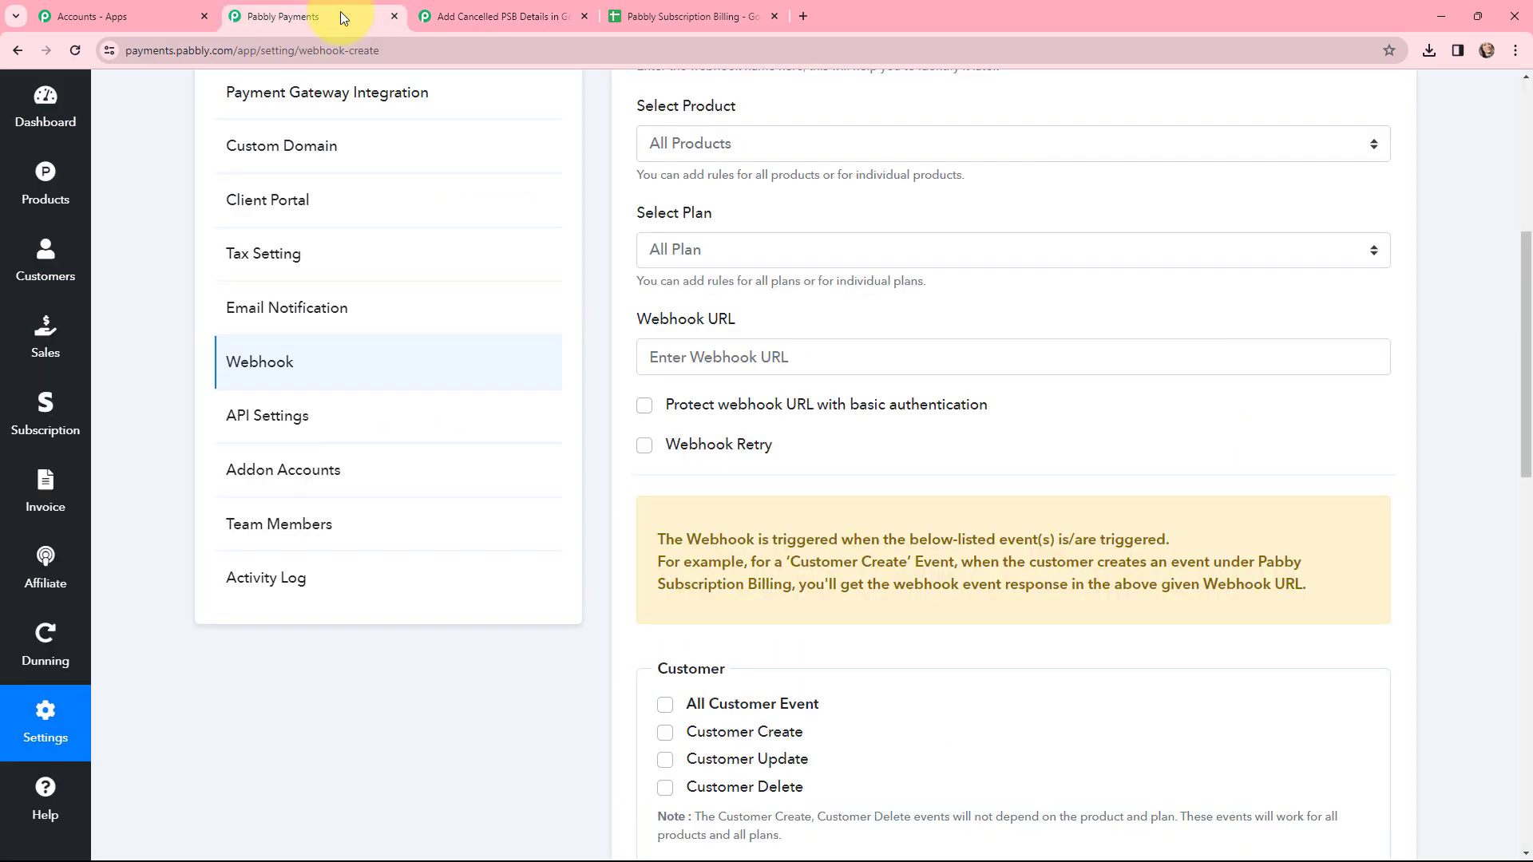
pyautogui.click(721, 352)
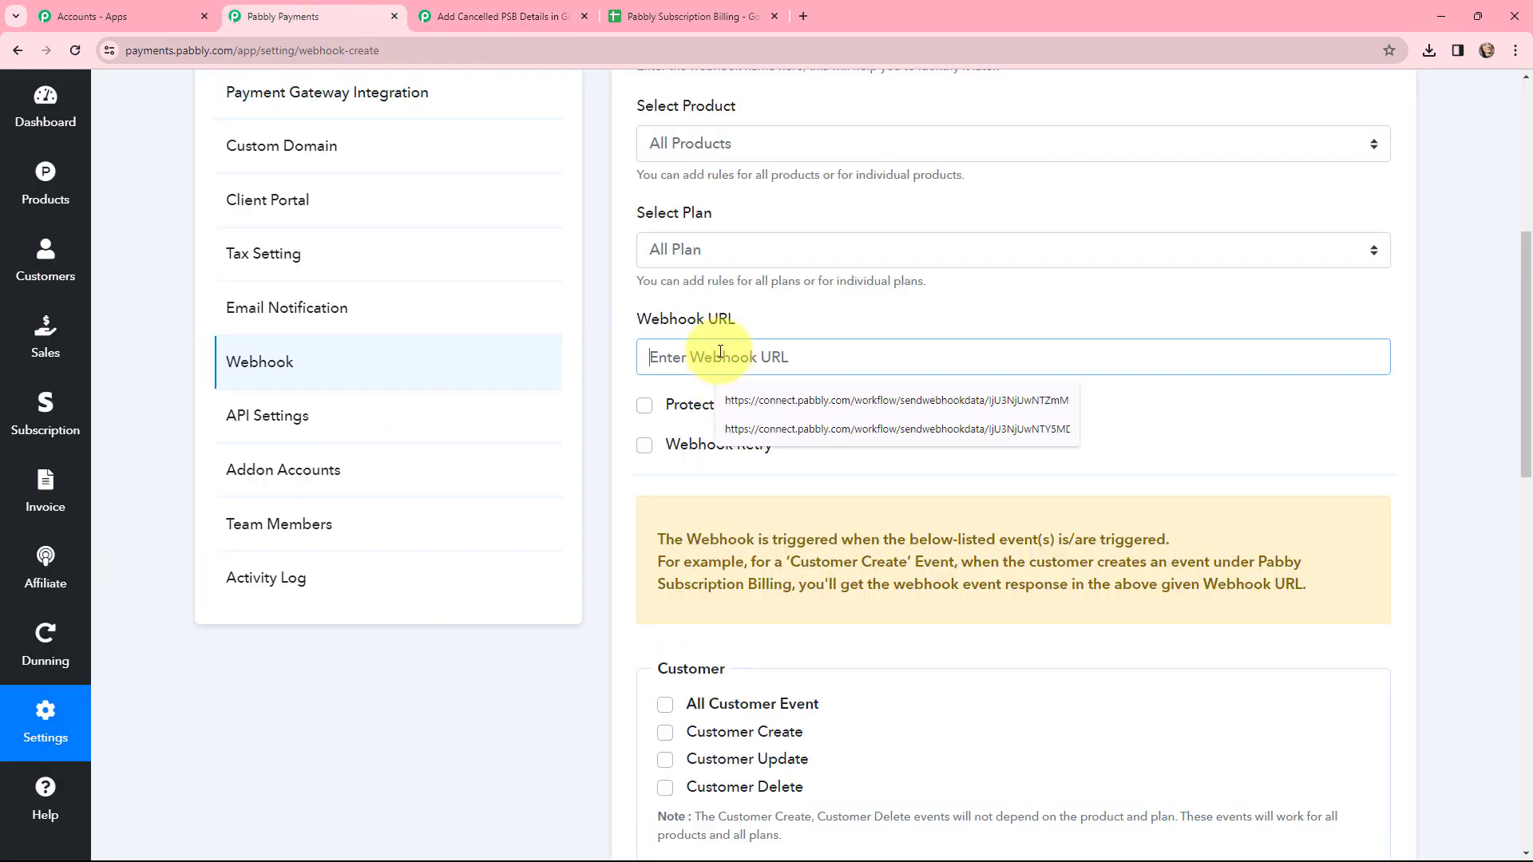
pyautogui.hotkey('ctrl', 'v')
# Enable the Subscription Cancel event for the new webhook and save it
pyautogui.scroll(-5, 869, 291)
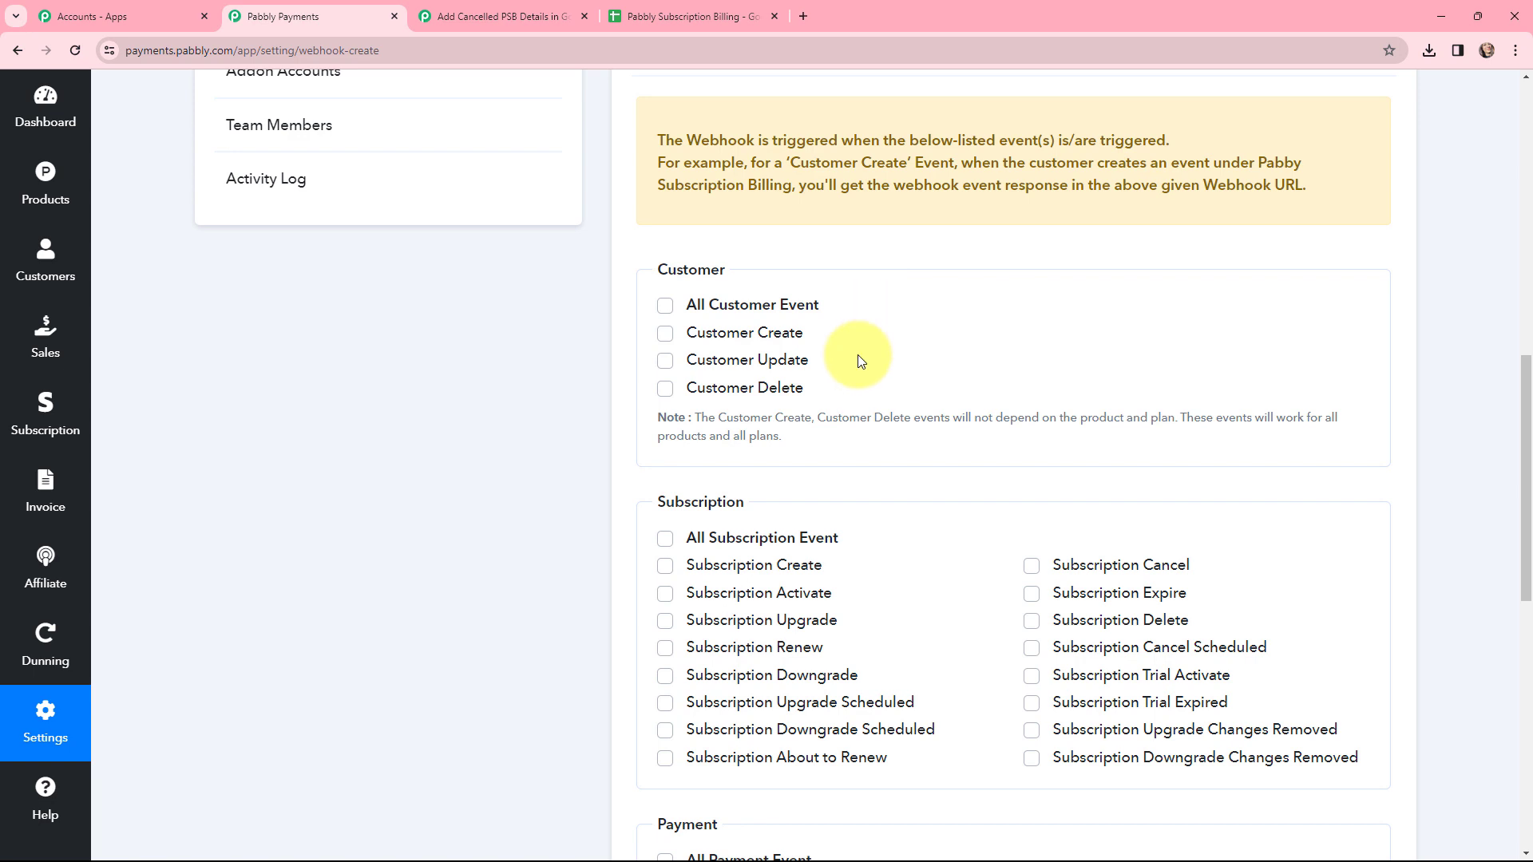
pyautogui.scroll(-2, 857, 355)
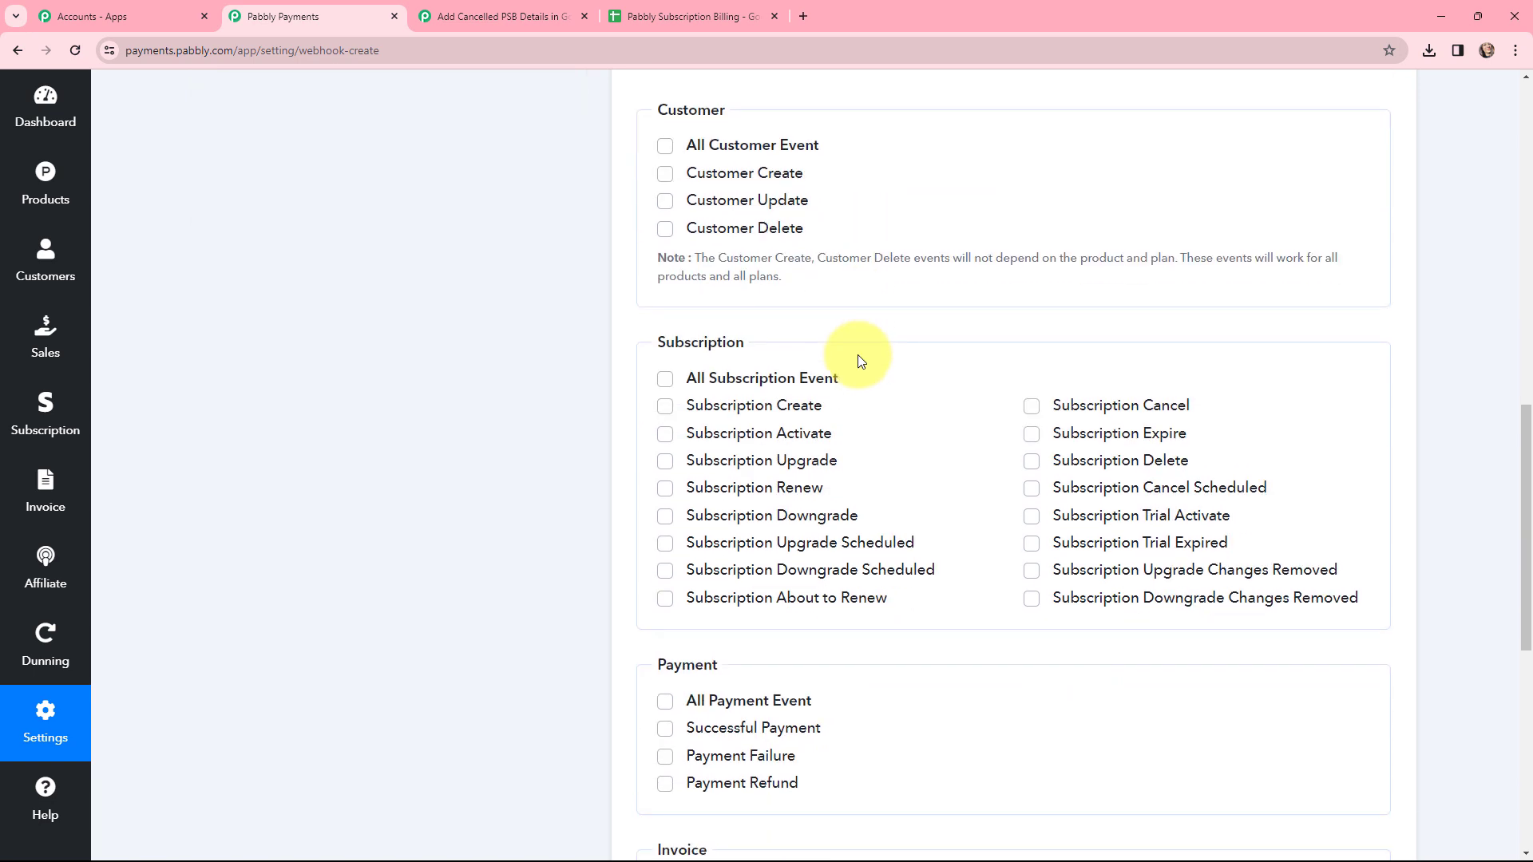
pyautogui.click(1031, 407)
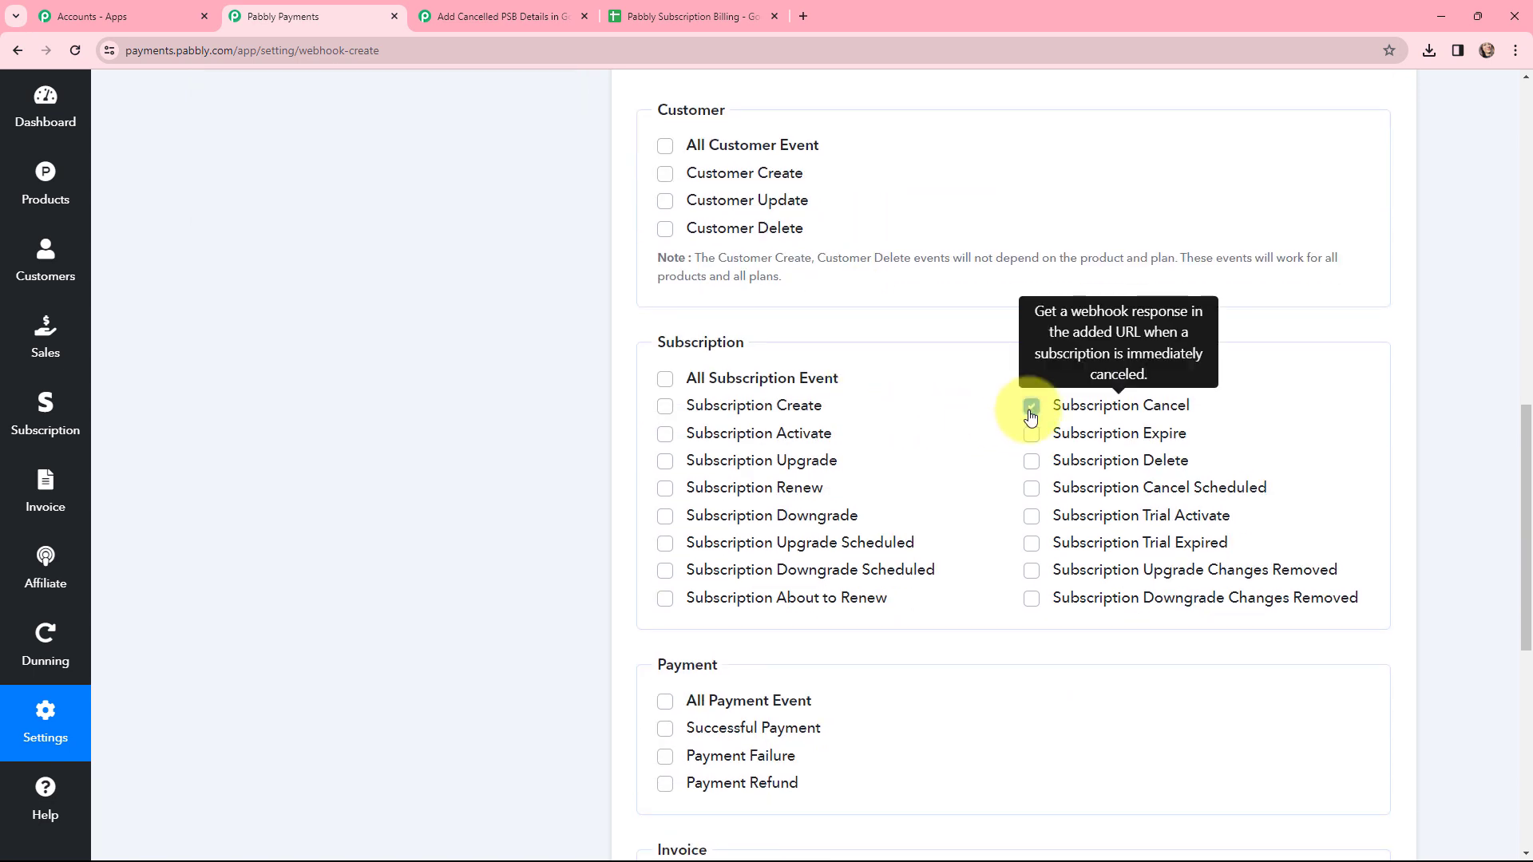
pyautogui.scroll(-8, 927, 294)
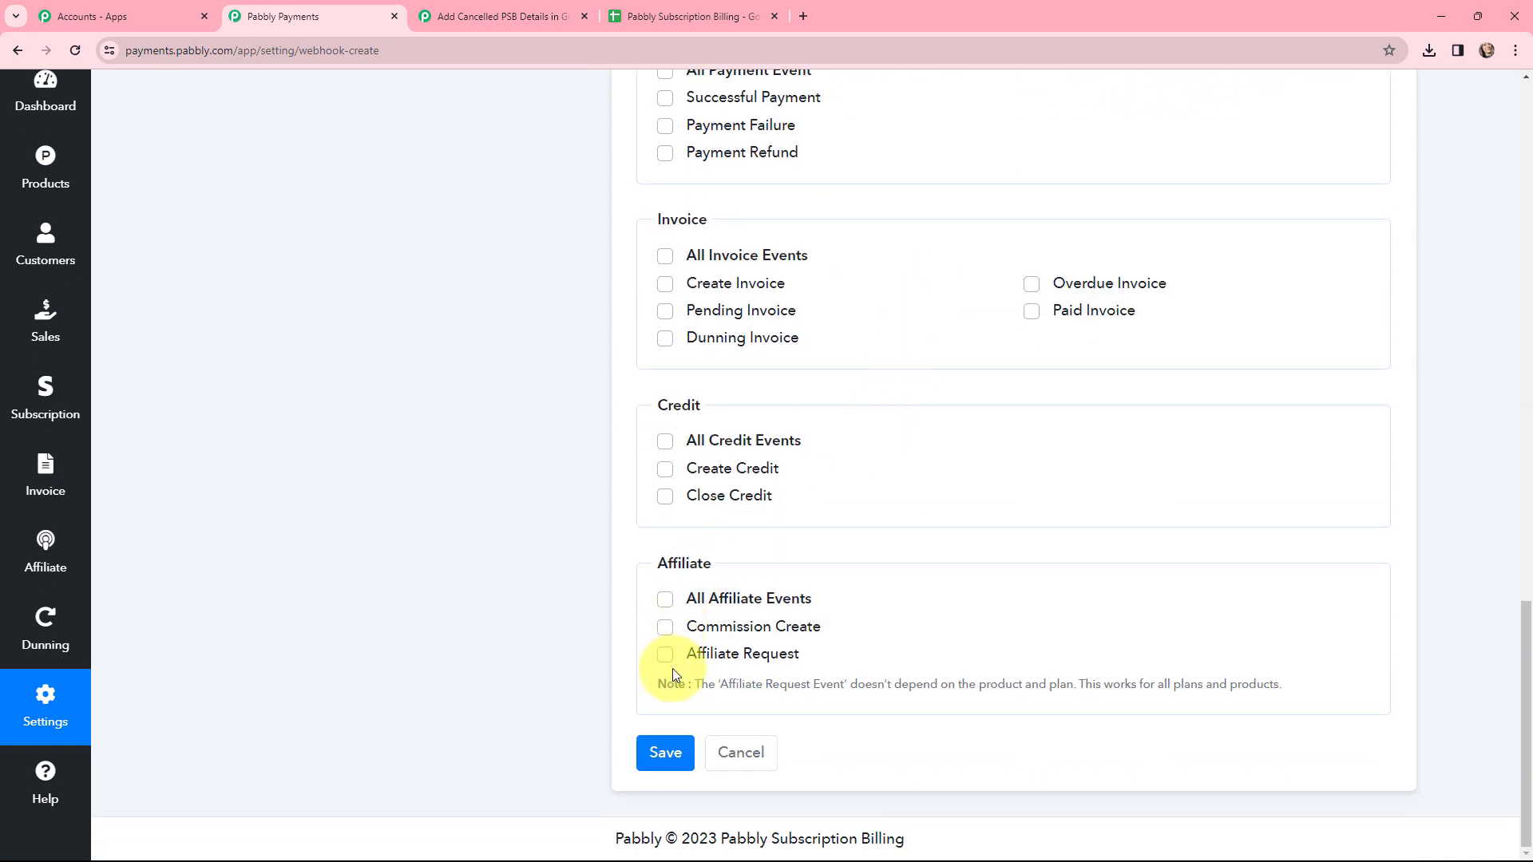
pyautogui.click(659, 753)
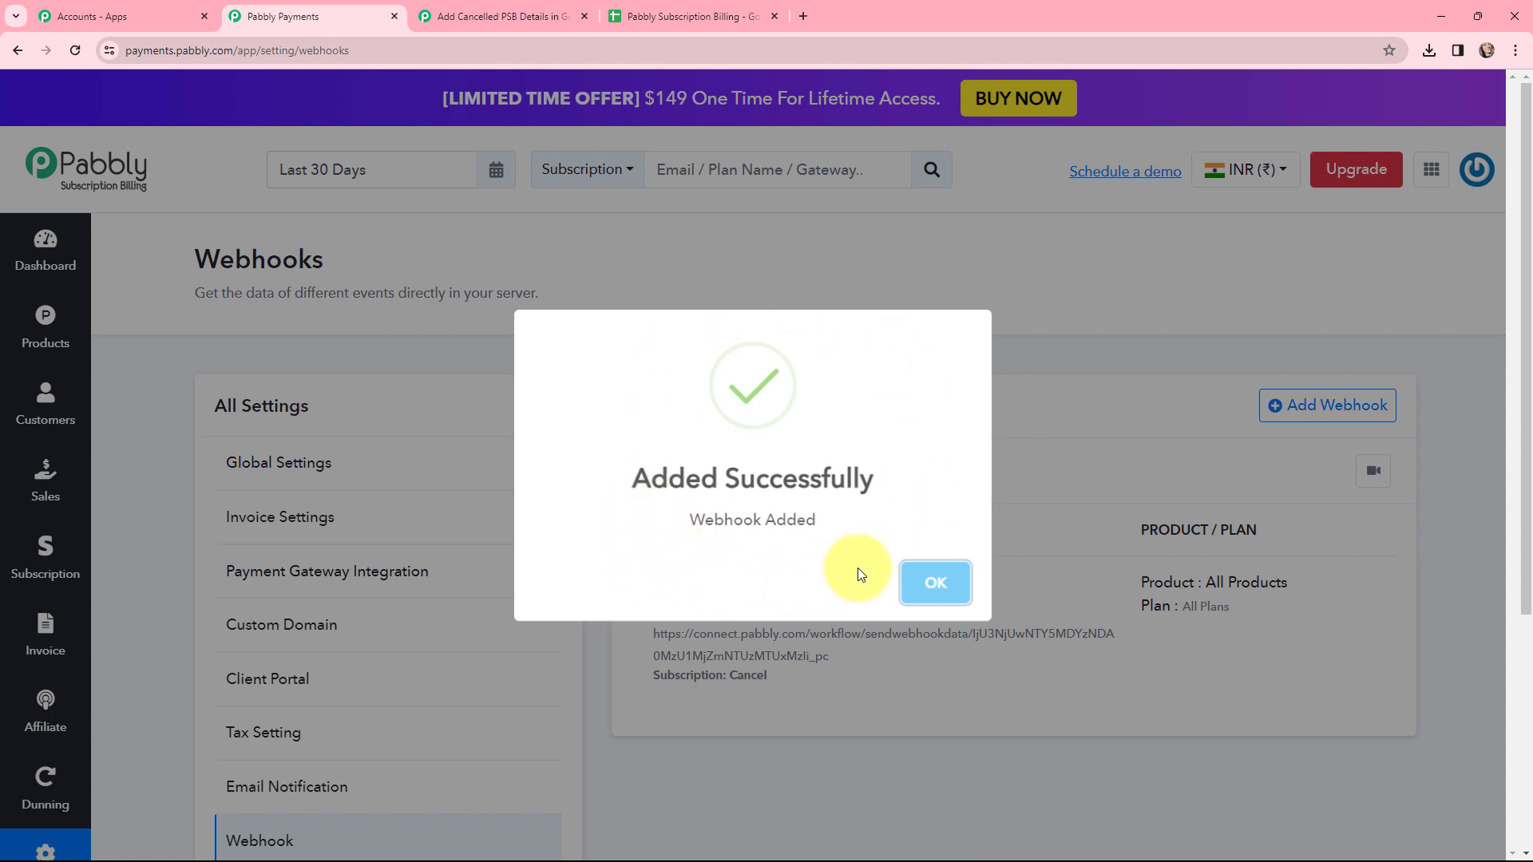
pyautogui.click(935, 583)
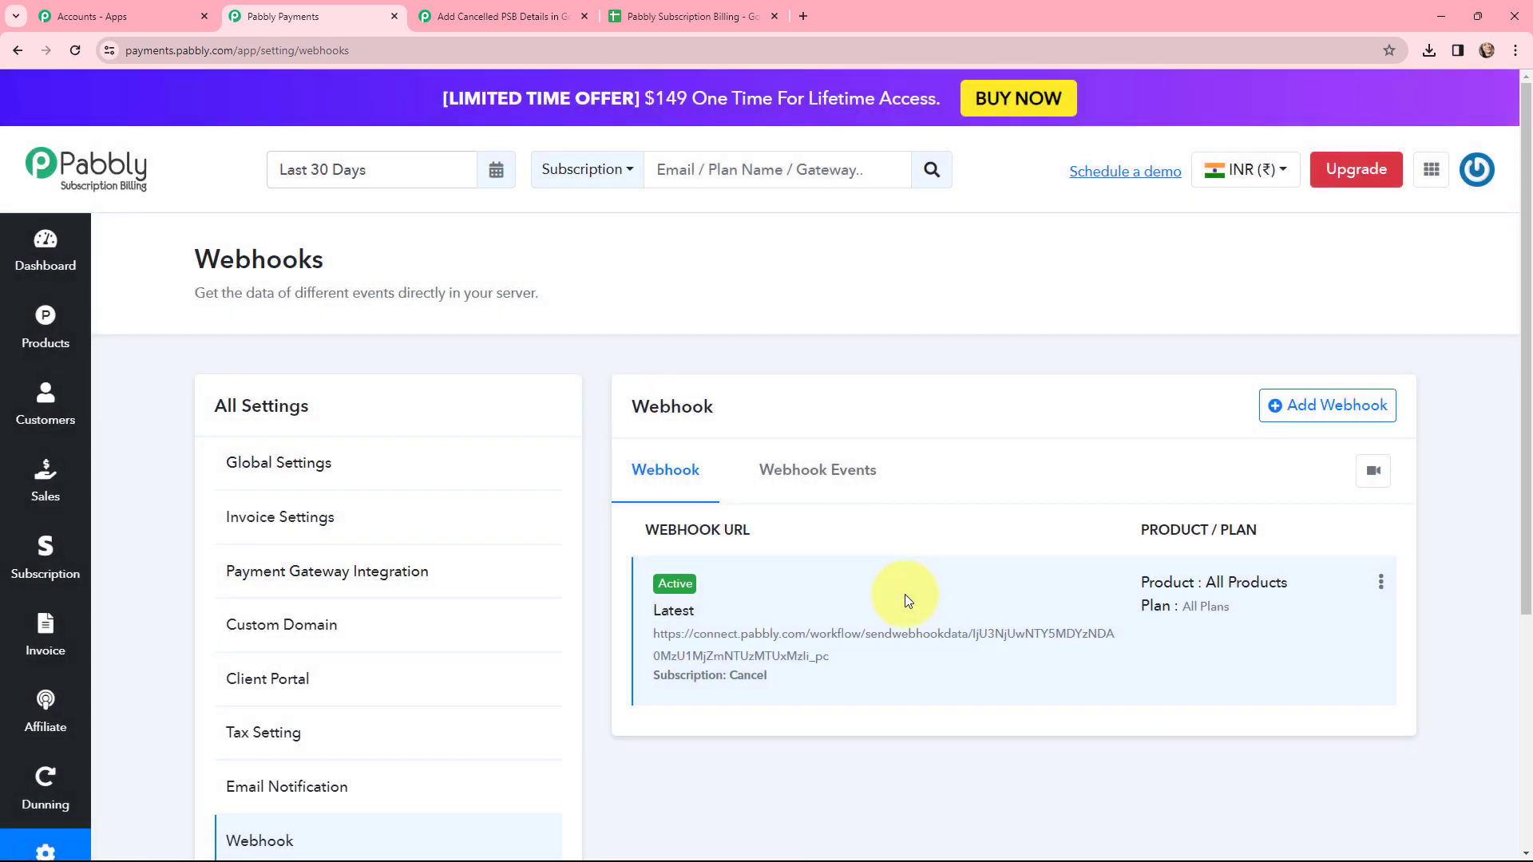
# Switch to the Pabbly Connect workflow and start recapturing the webhook response in the Subscription Cancelled trigger
pyautogui.click(496, 8)
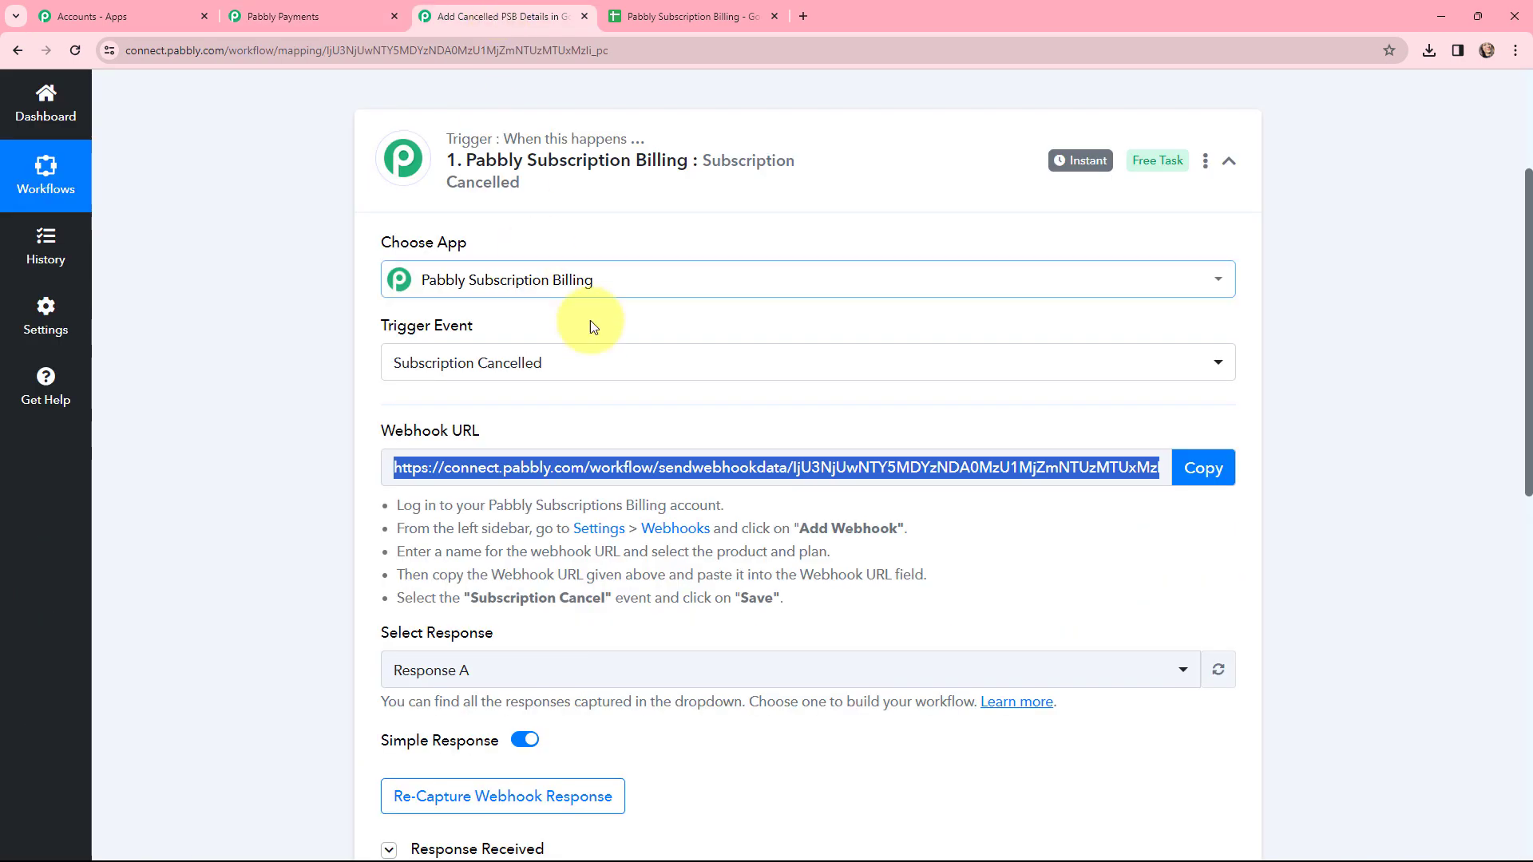
pyautogui.scroll(-5, 706, 323)
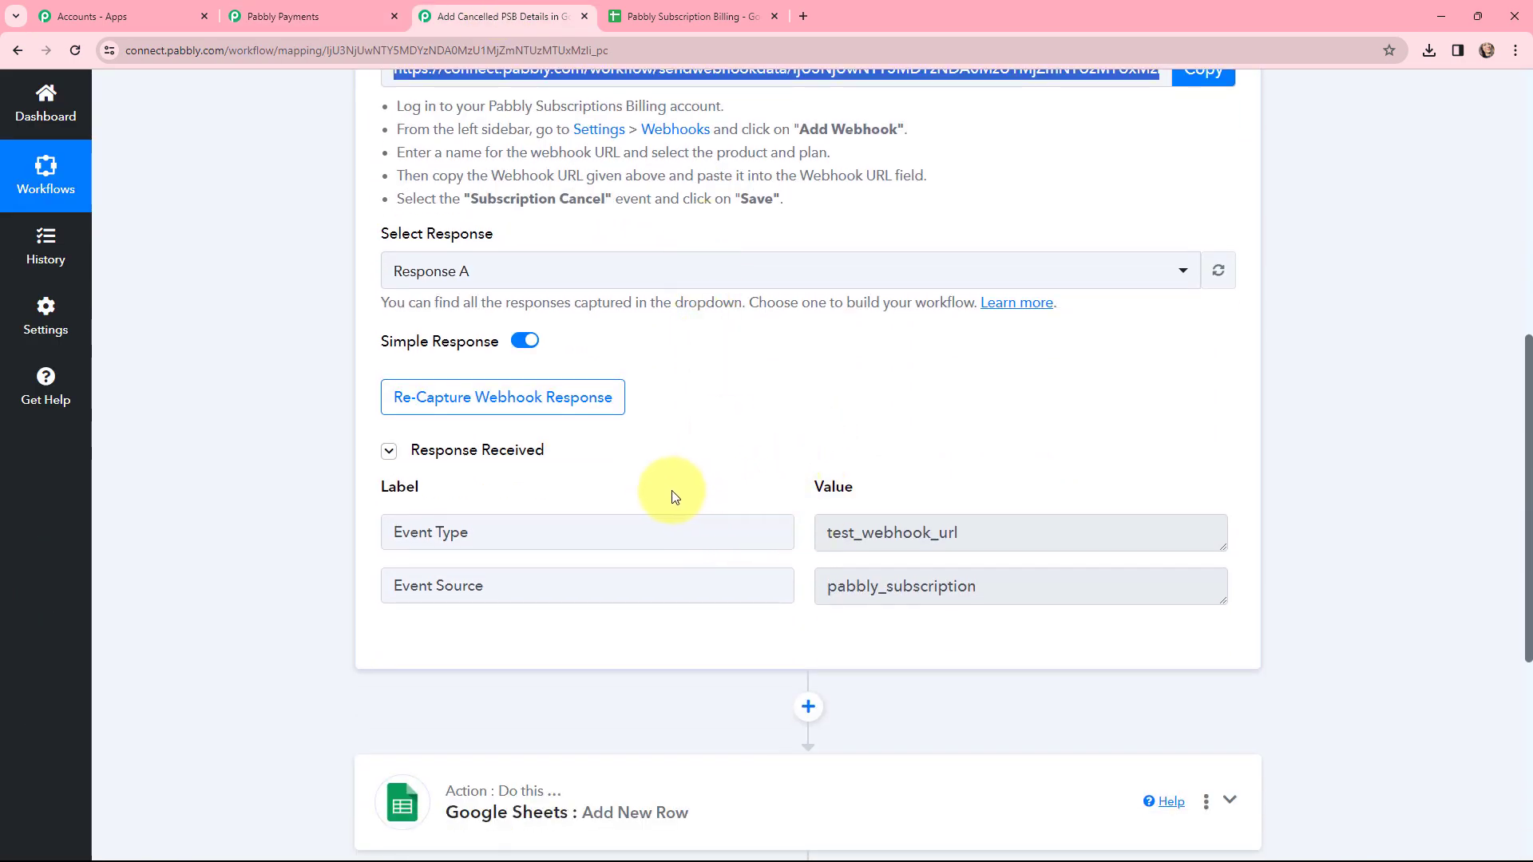
pyautogui.click(482, 399)
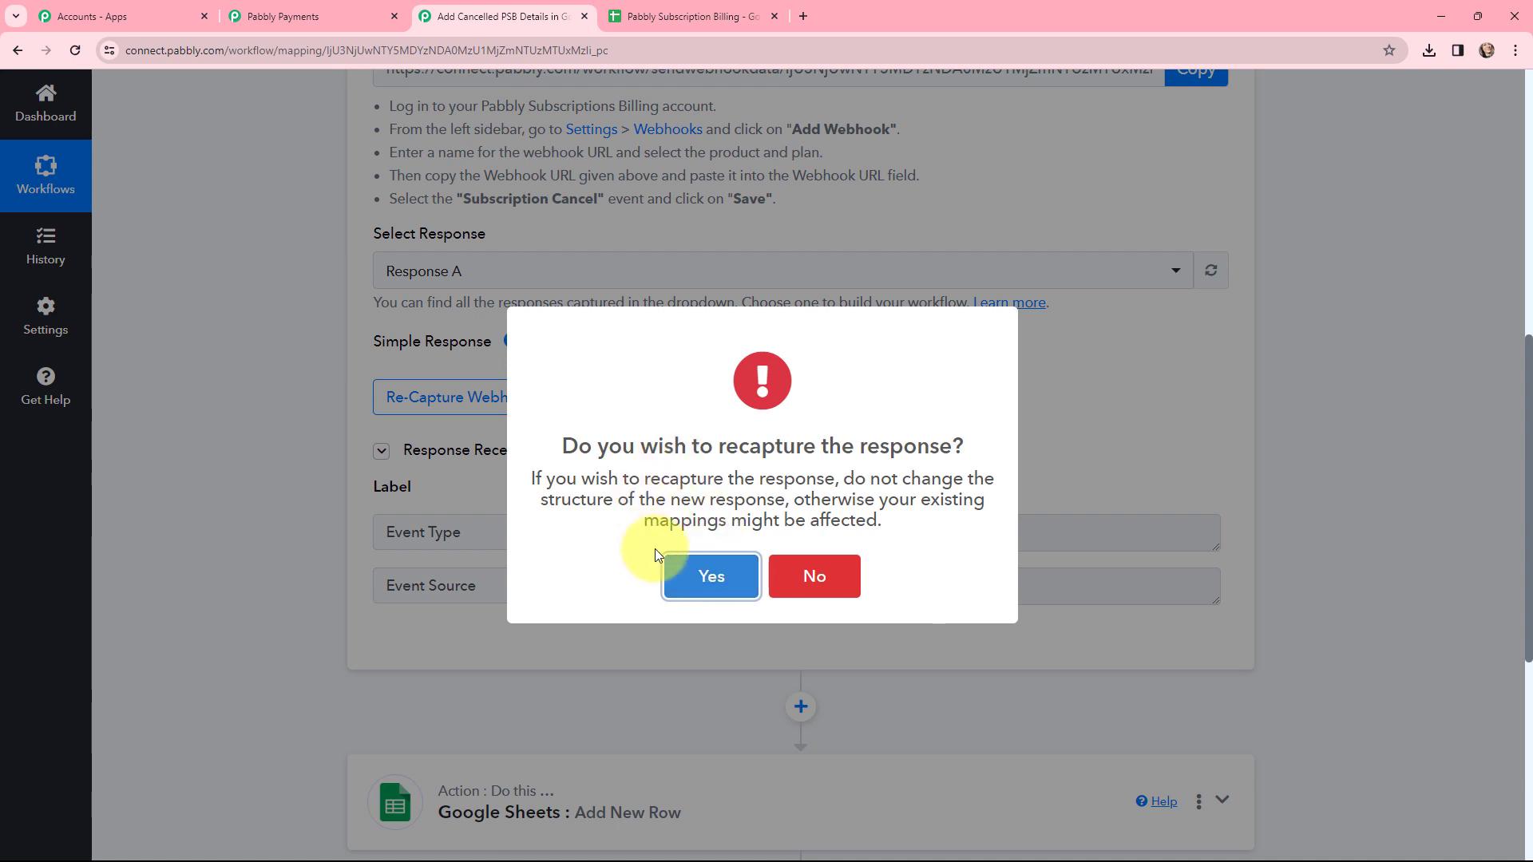
pyautogui.click(710, 577)
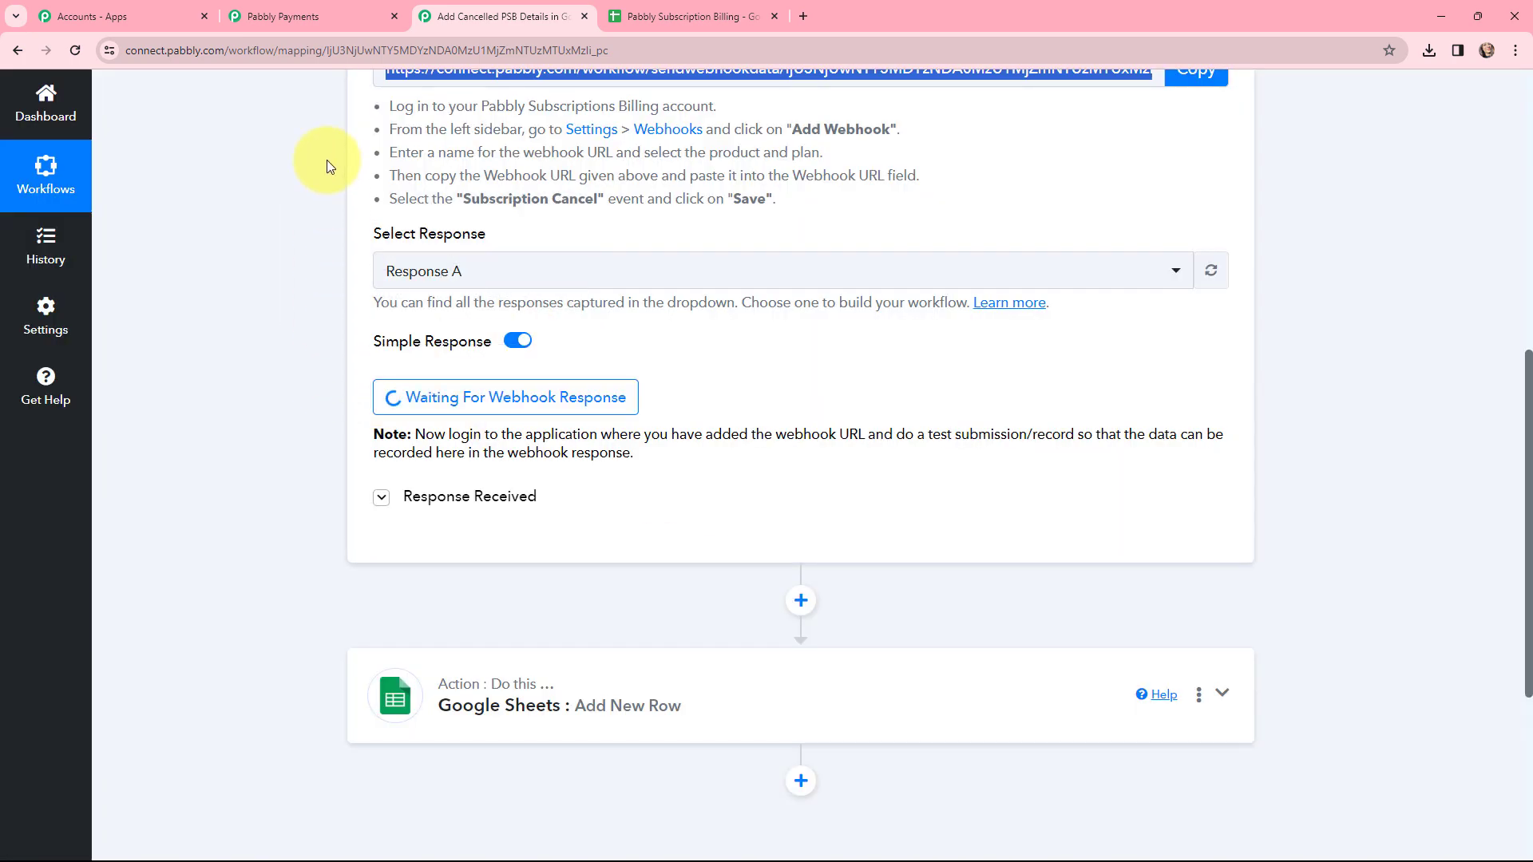
# Switch to Pabbly Subscription Billing and immediately cancel the live Demo subscription with the reason "Cancellation Required"
pyautogui.click(323, 11)
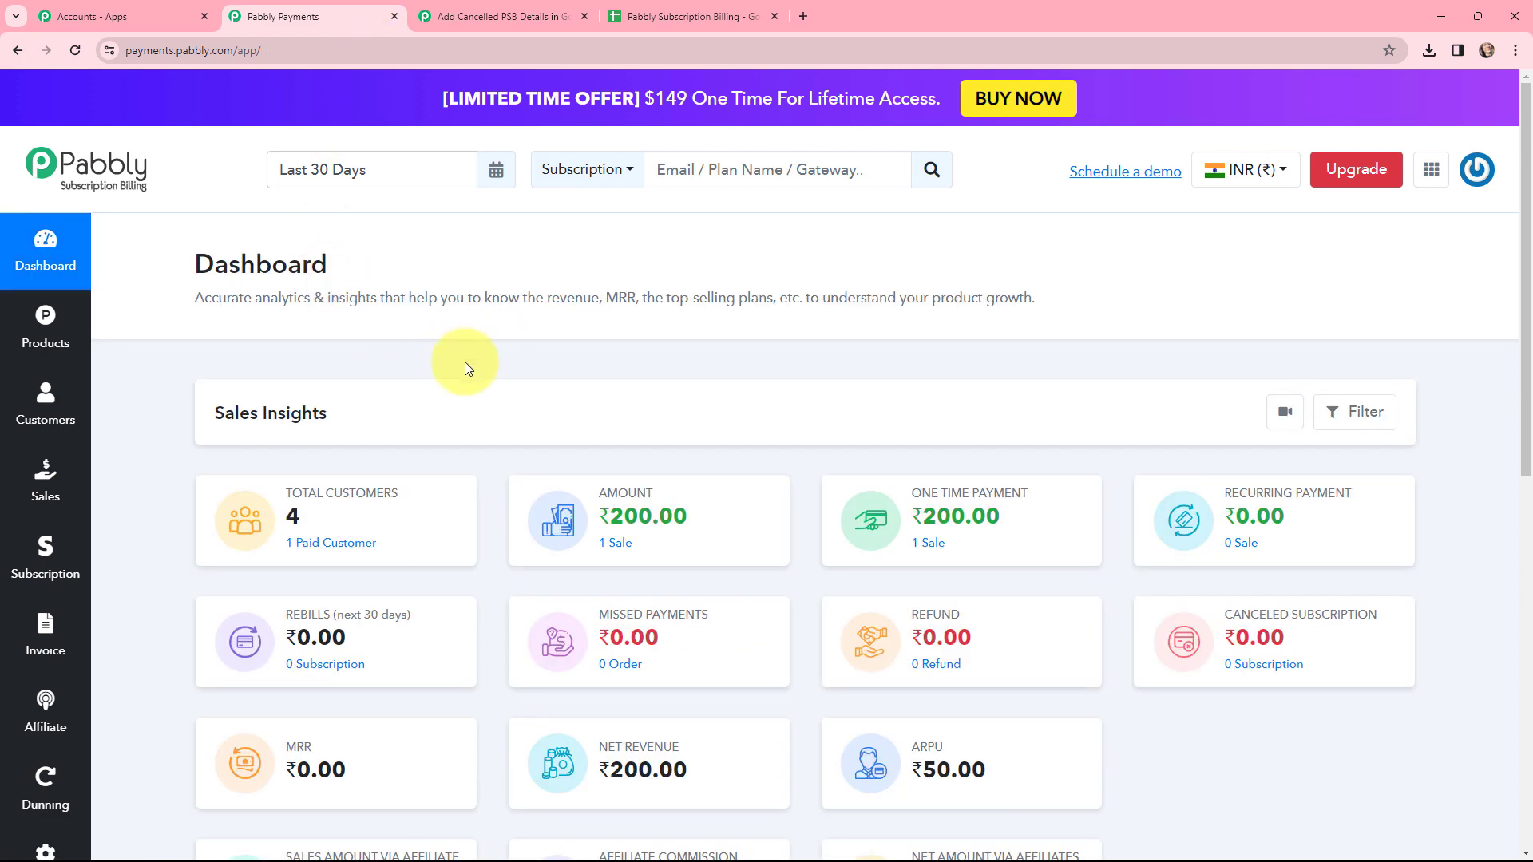
pyautogui.click(46, 559)
pyautogui.scroll(-3, 429, 487)
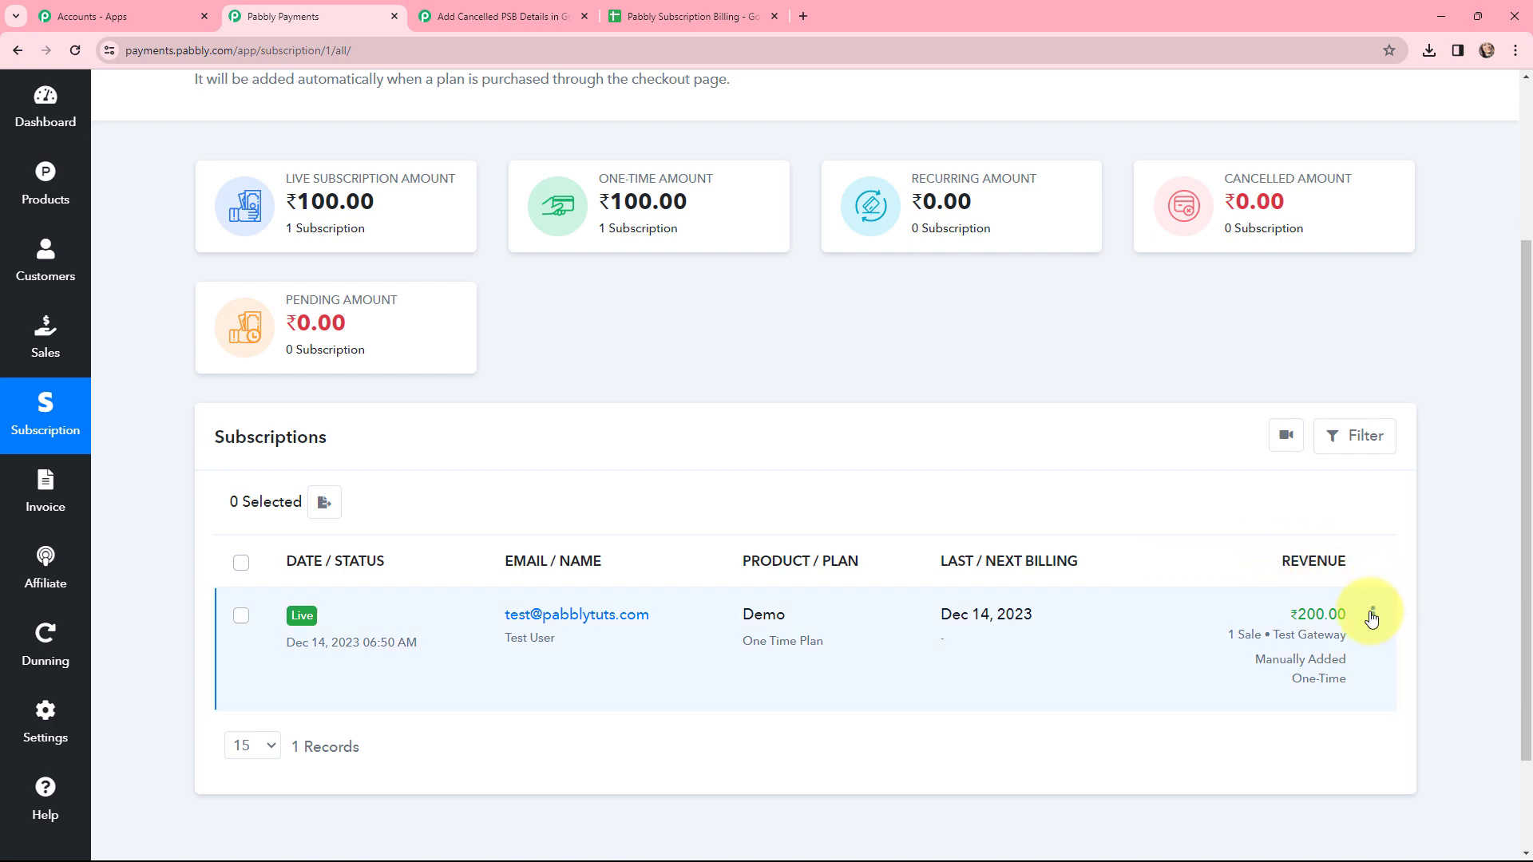
pyautogui.click(1373, 615)
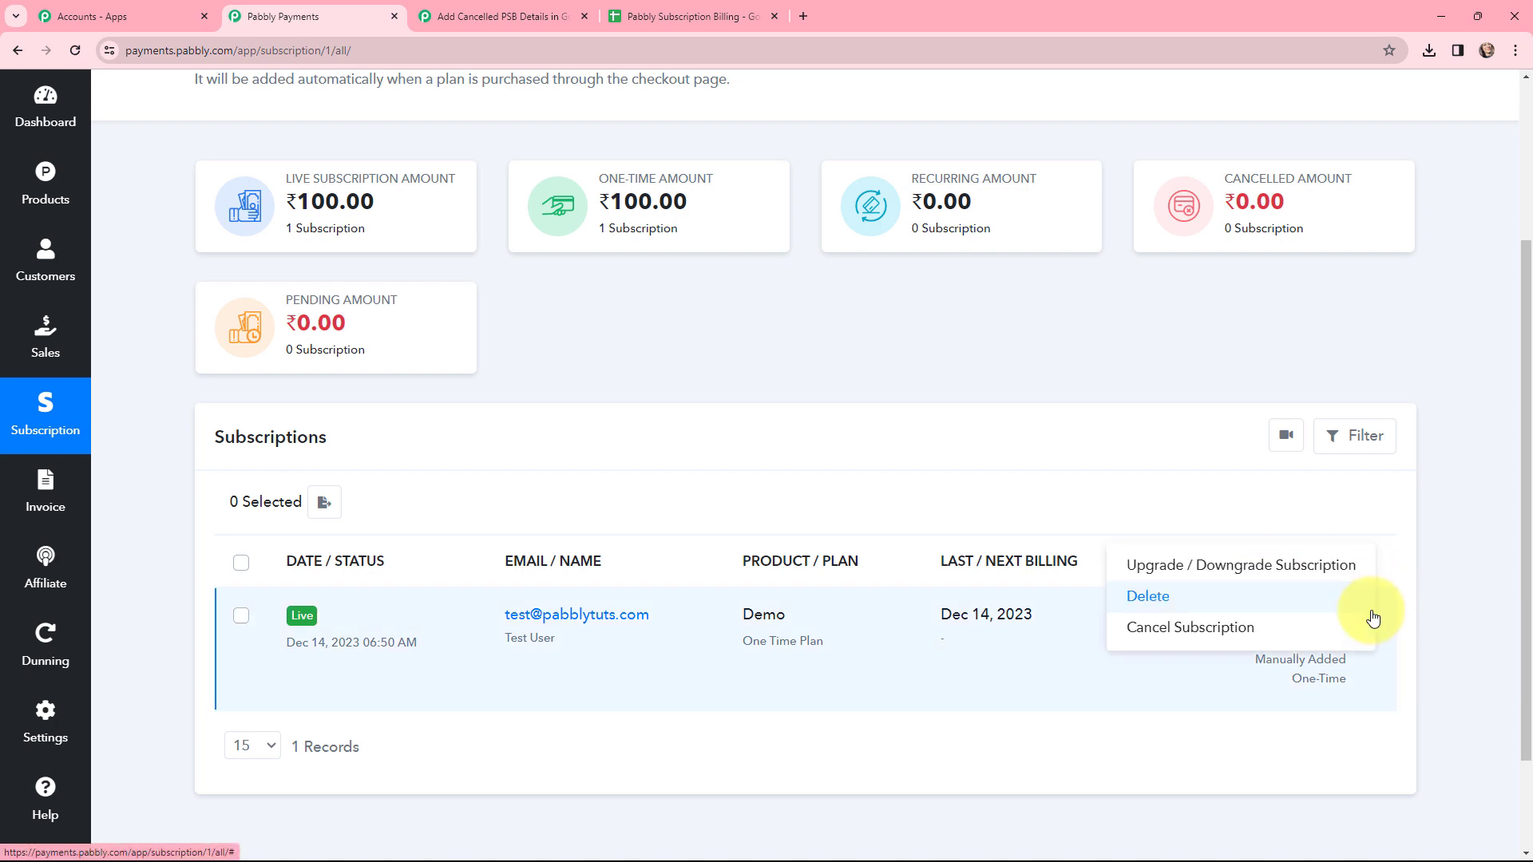
pyautogui.click(1204, 637)
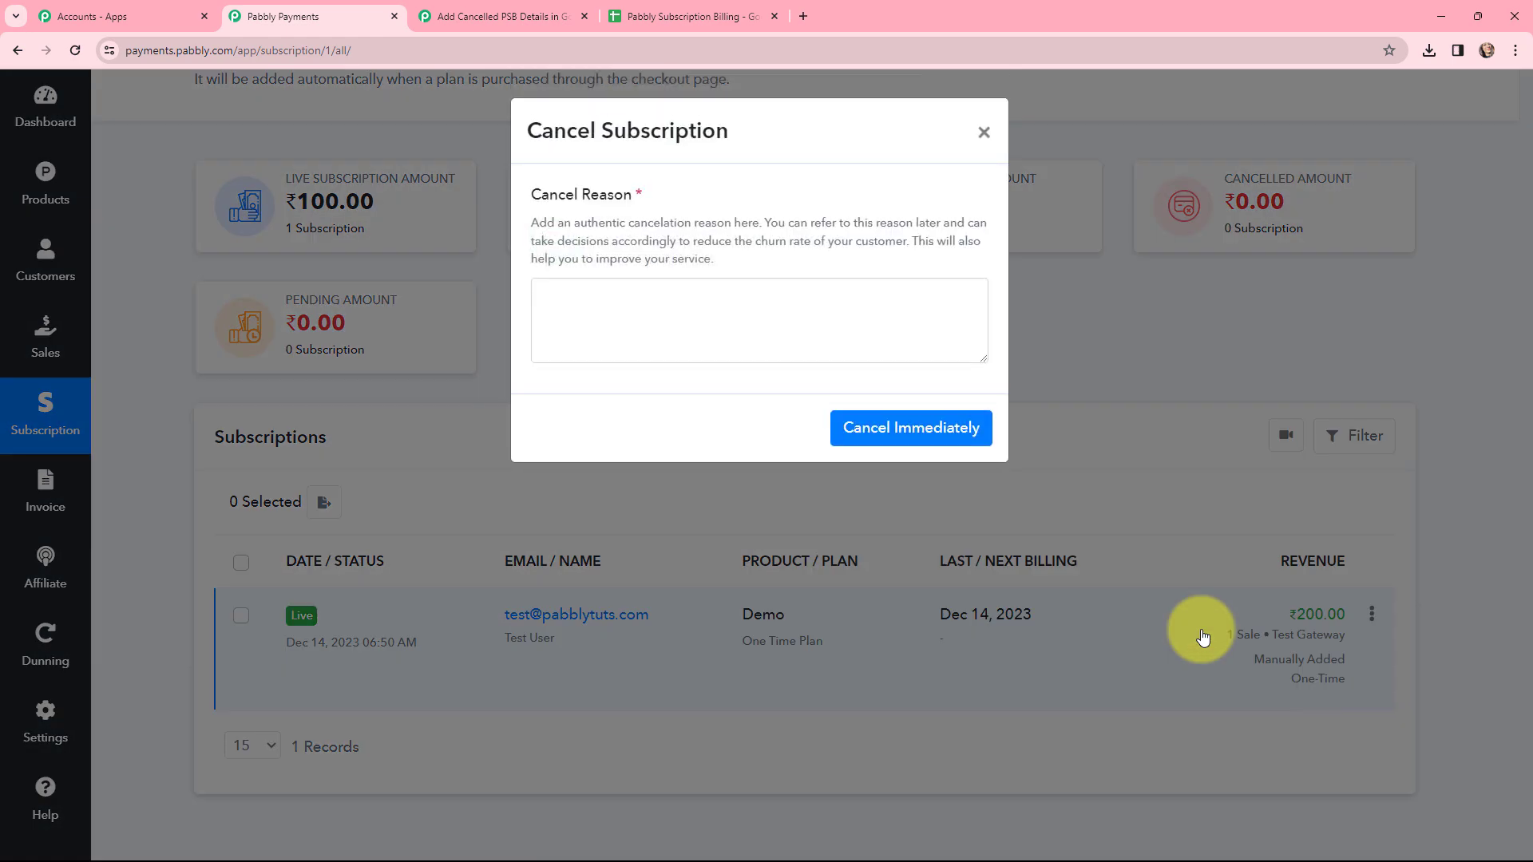
pyautogui.click(576, 317)
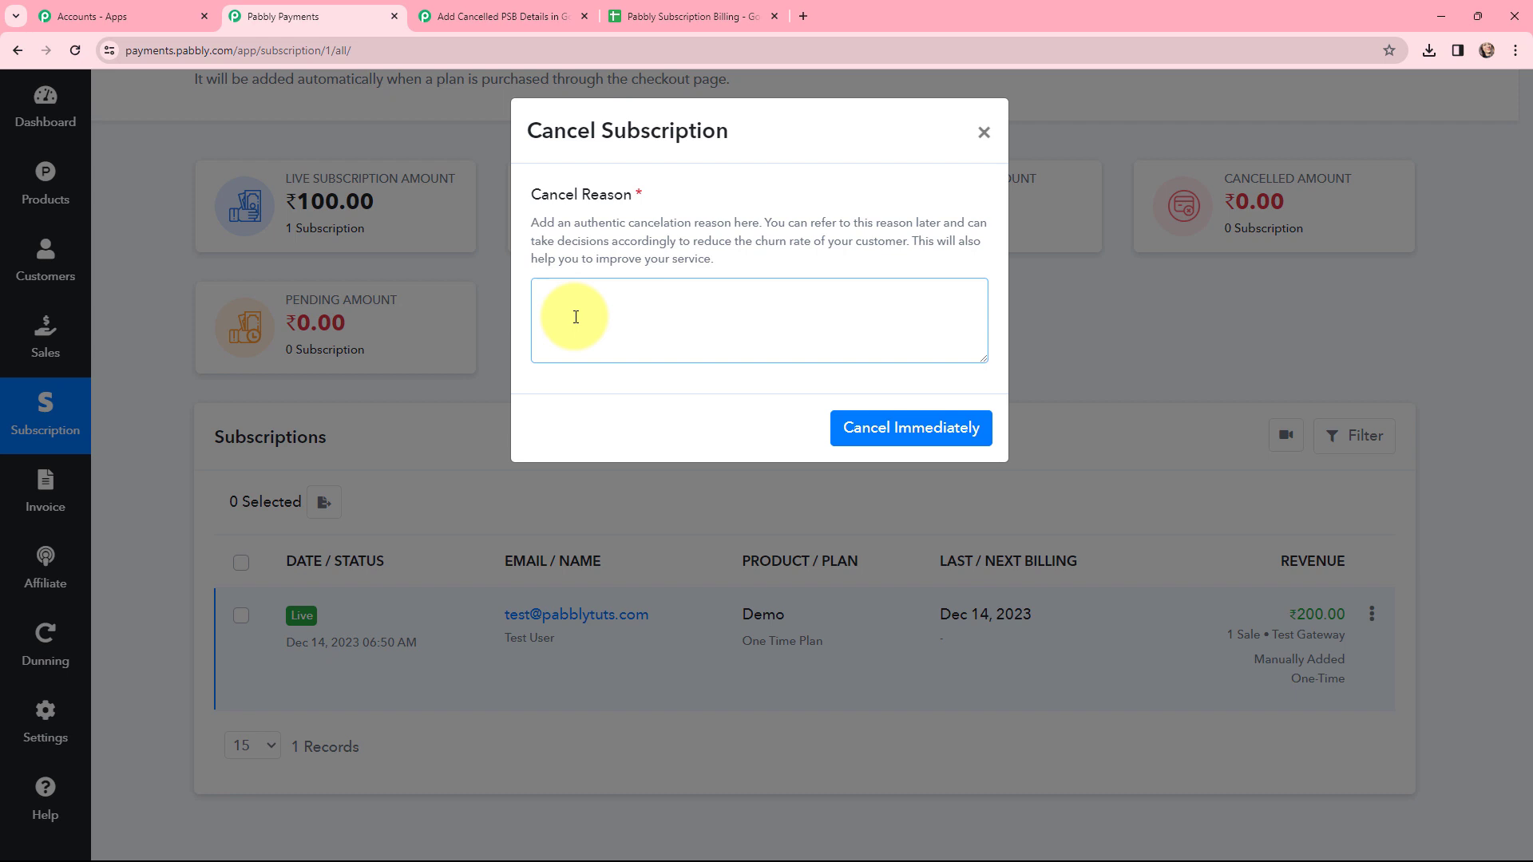
pyautogui.write('Cancellation Required')
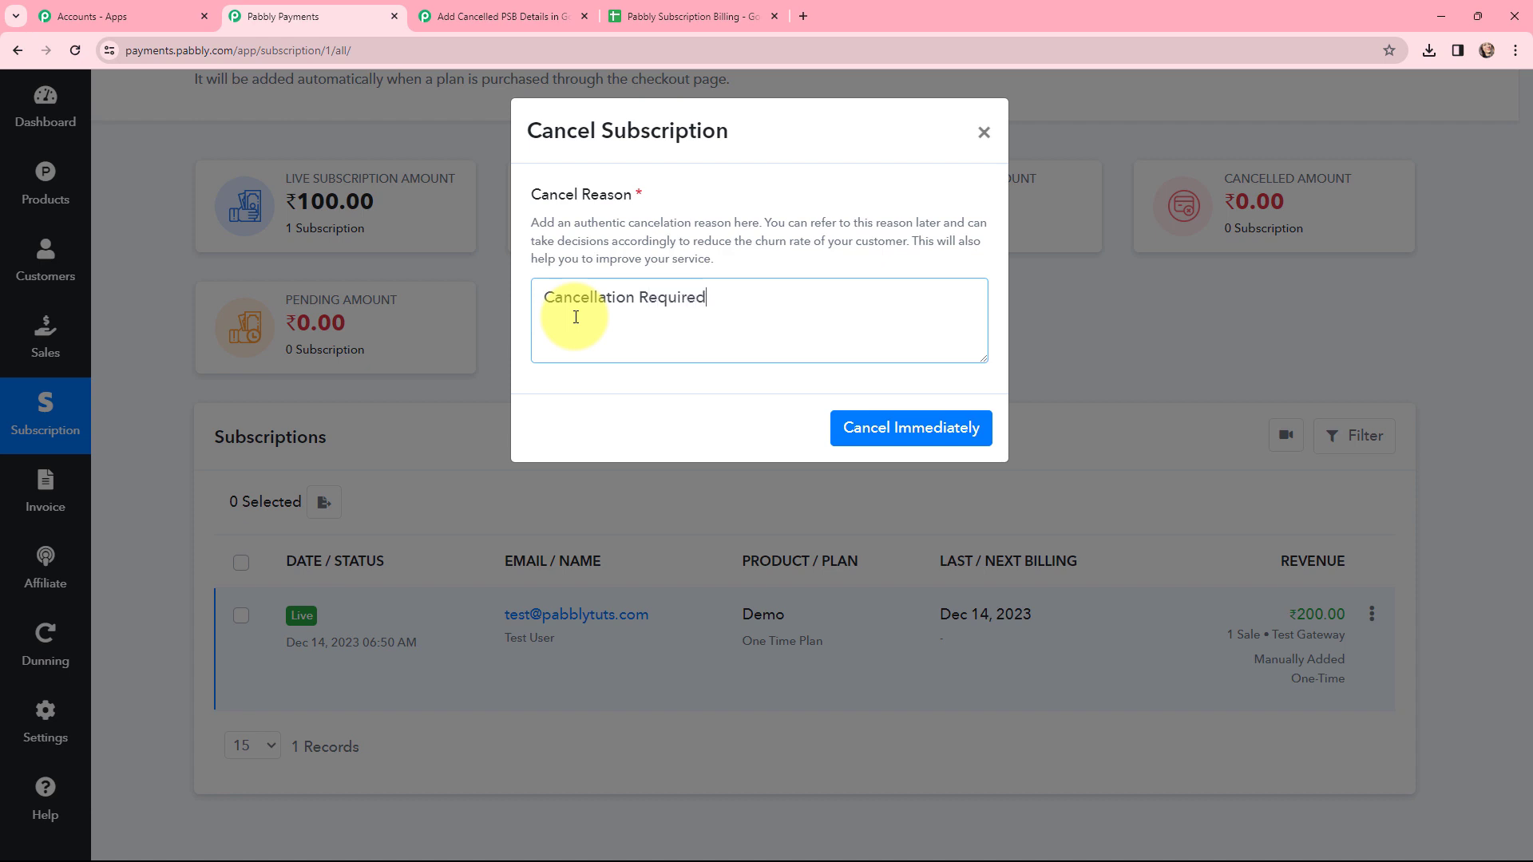
pyautogui.click(878, 430)
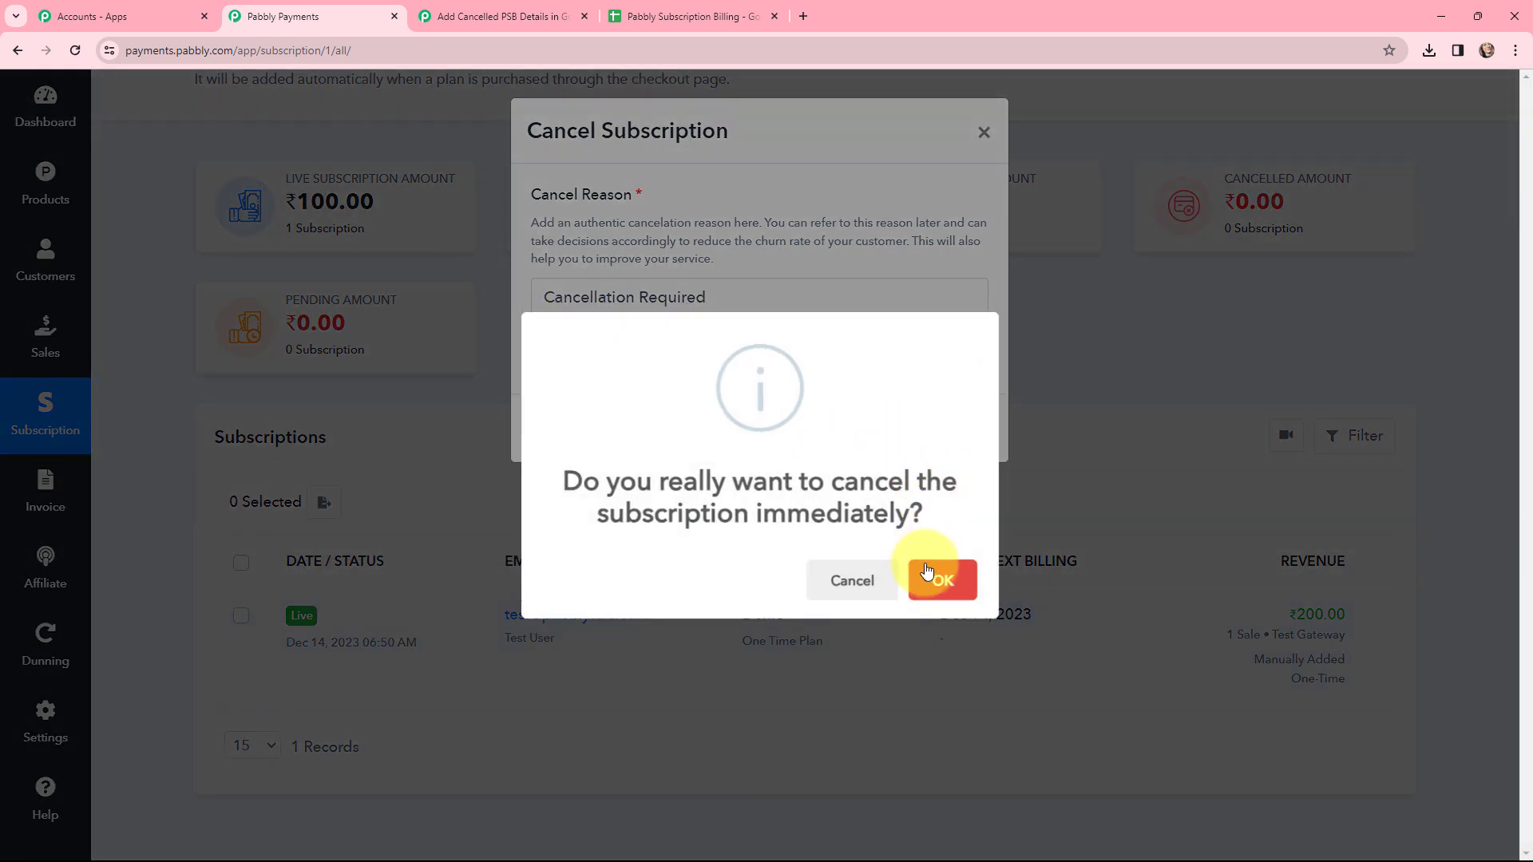
pyautogui.click(940, 586)
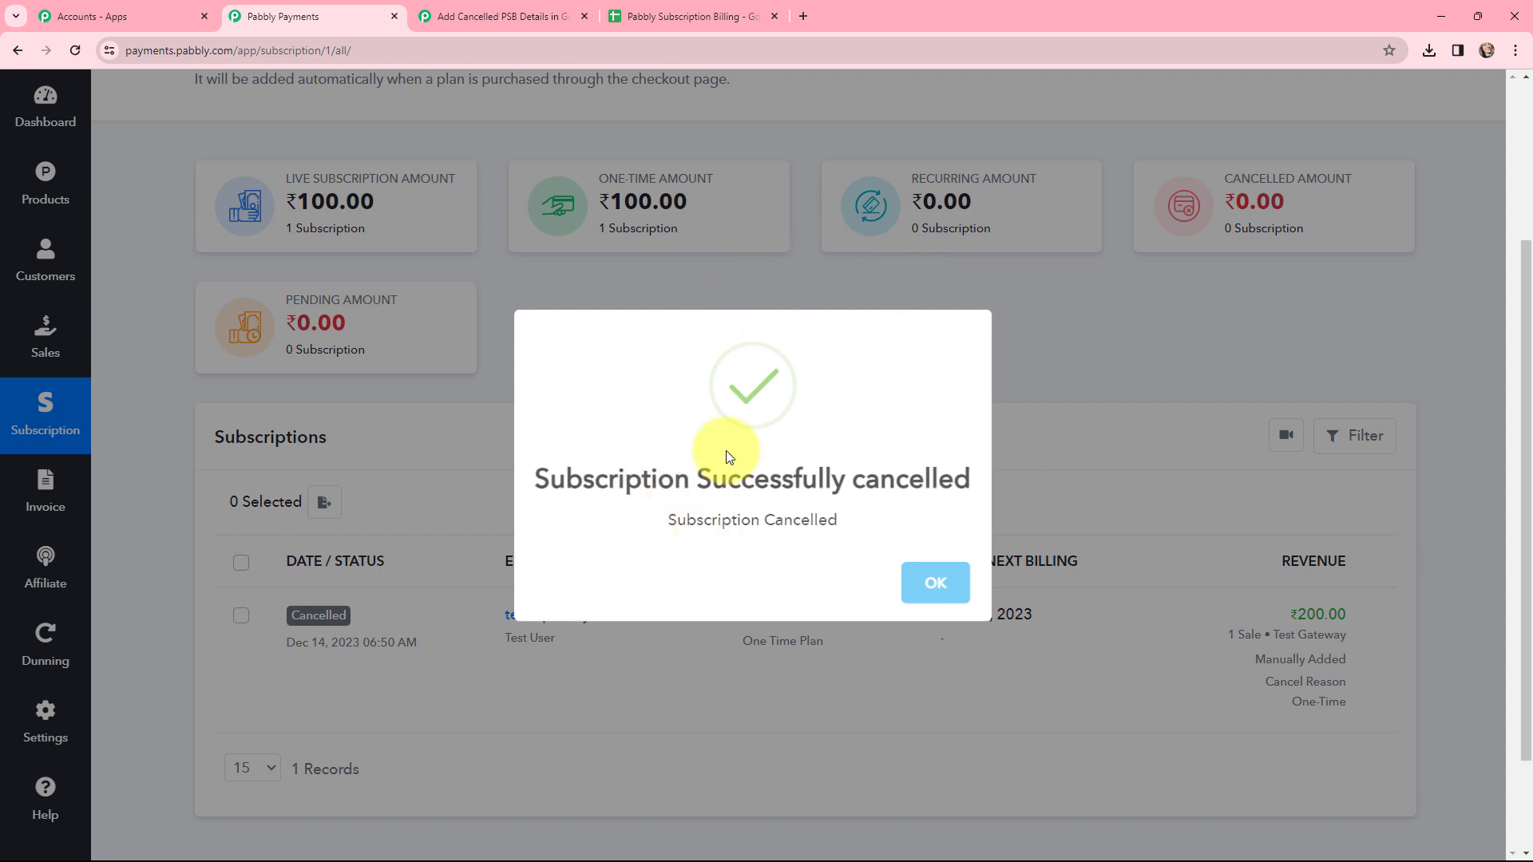
# Return to the Pabbly Connect workflow and examine the subscription and customer details in the trigger's received response
pyautogui.click(482, 16)
pyautogui.scroll(-5, 767, 280)
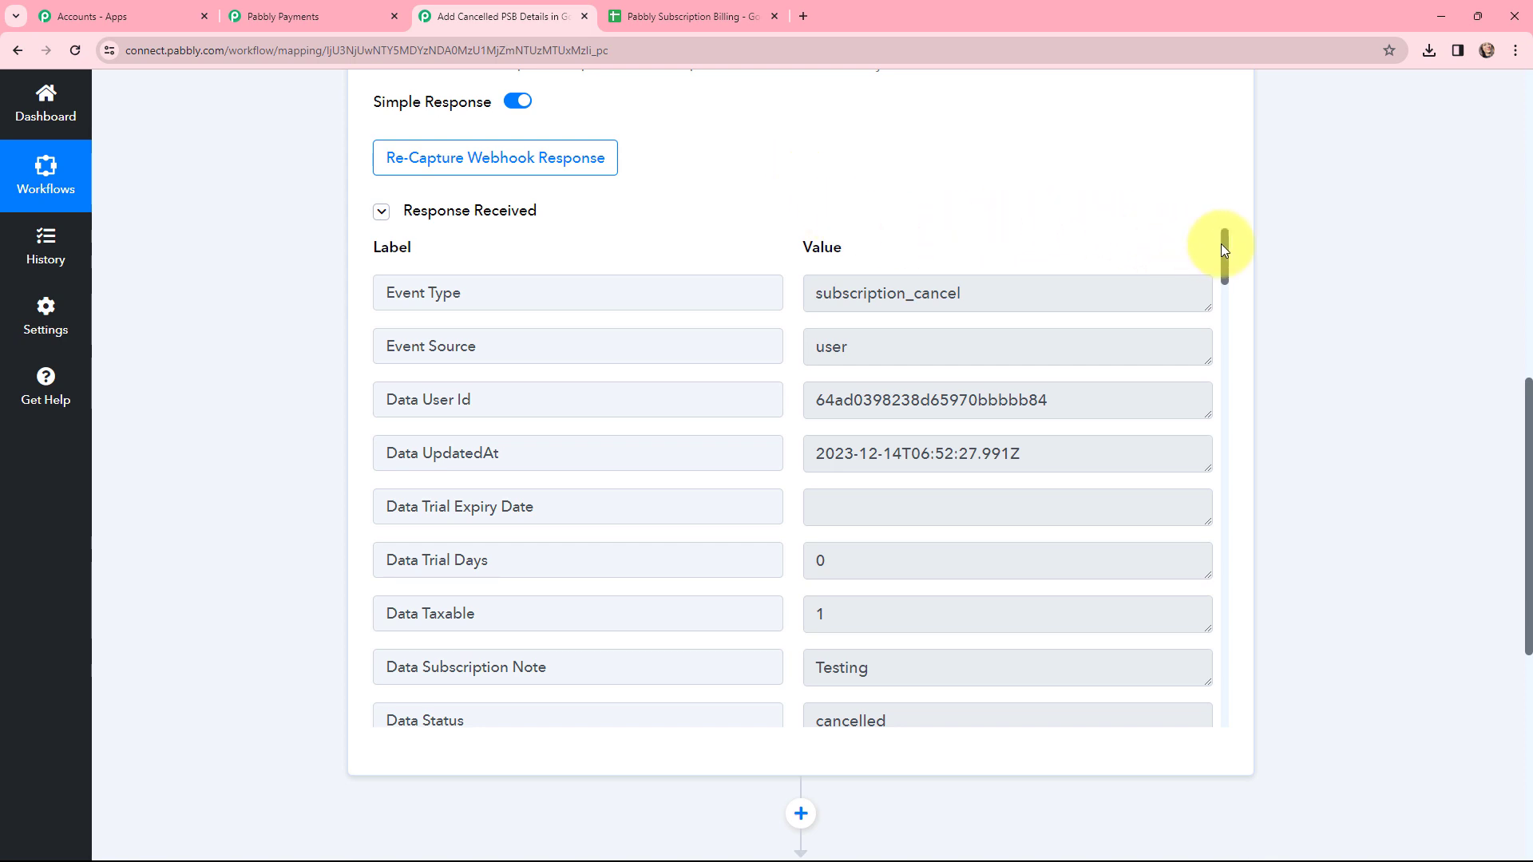
pyautogui.moveTo(1226, 246); pyautogui.dragTo(1198, 612)
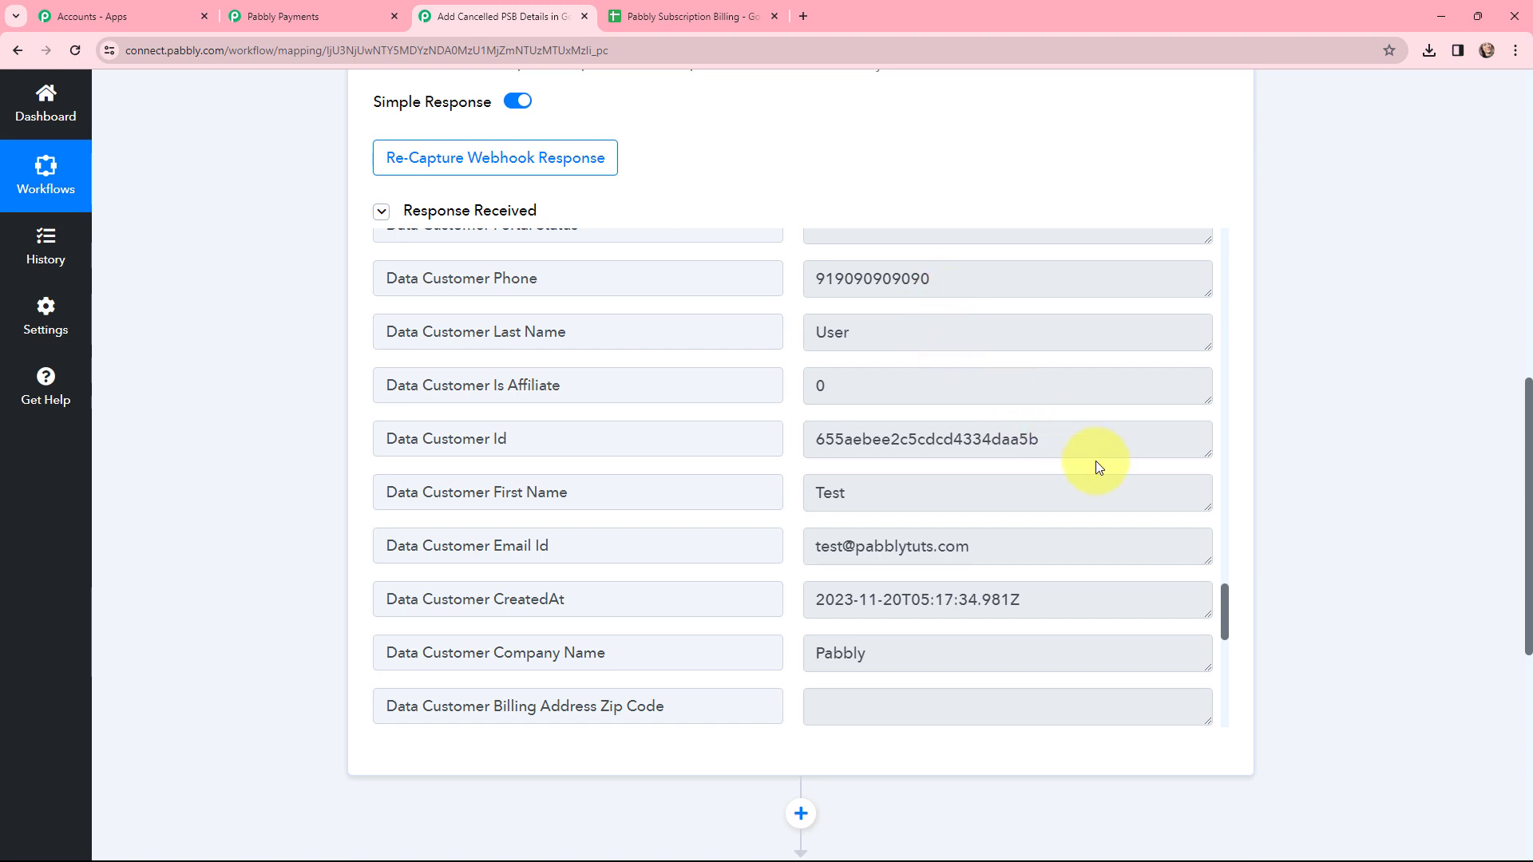
pyautogui.moveTo(1226, 611); pyautogui.dragTo(1229, 658)
pyautogui.scroll(-1, 1229, 659)
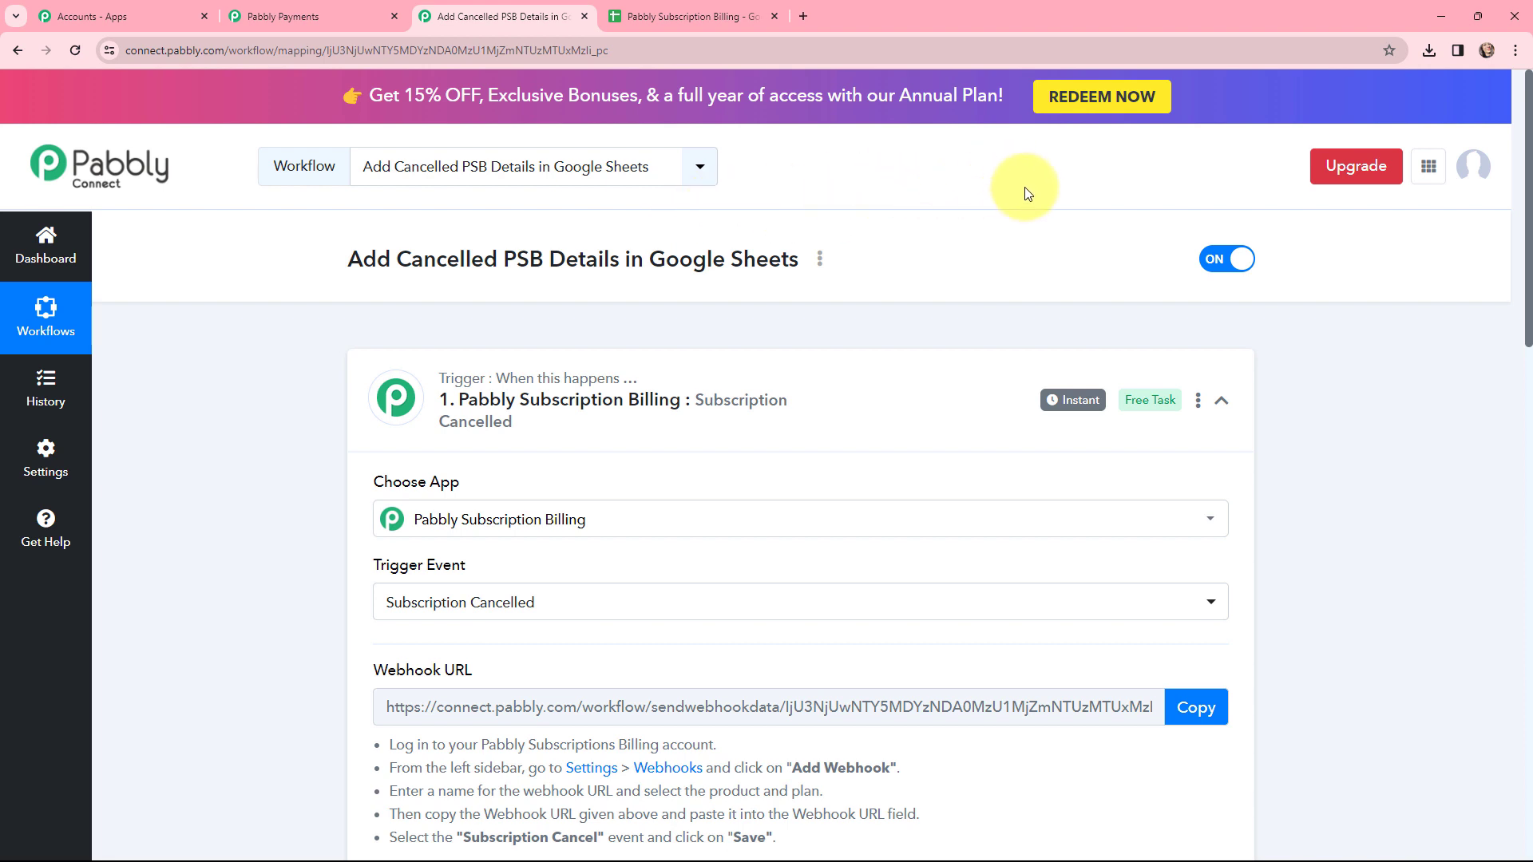
# Collapse the Subscription Cancelled trigger in the workflow
pyautogui.moveTo(1082, 411)
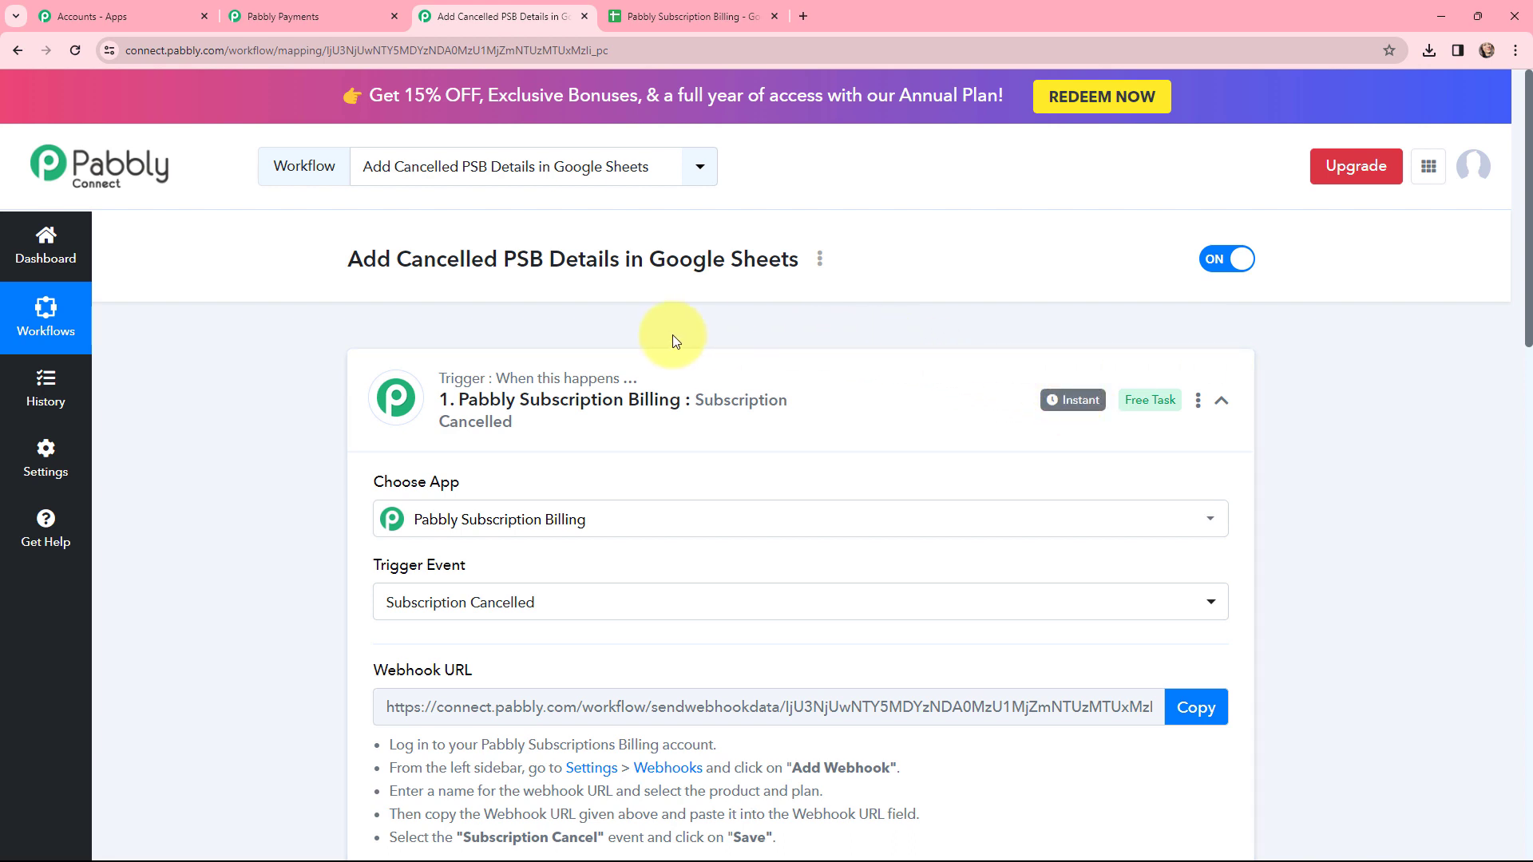
pyautogui.click(356, 377)
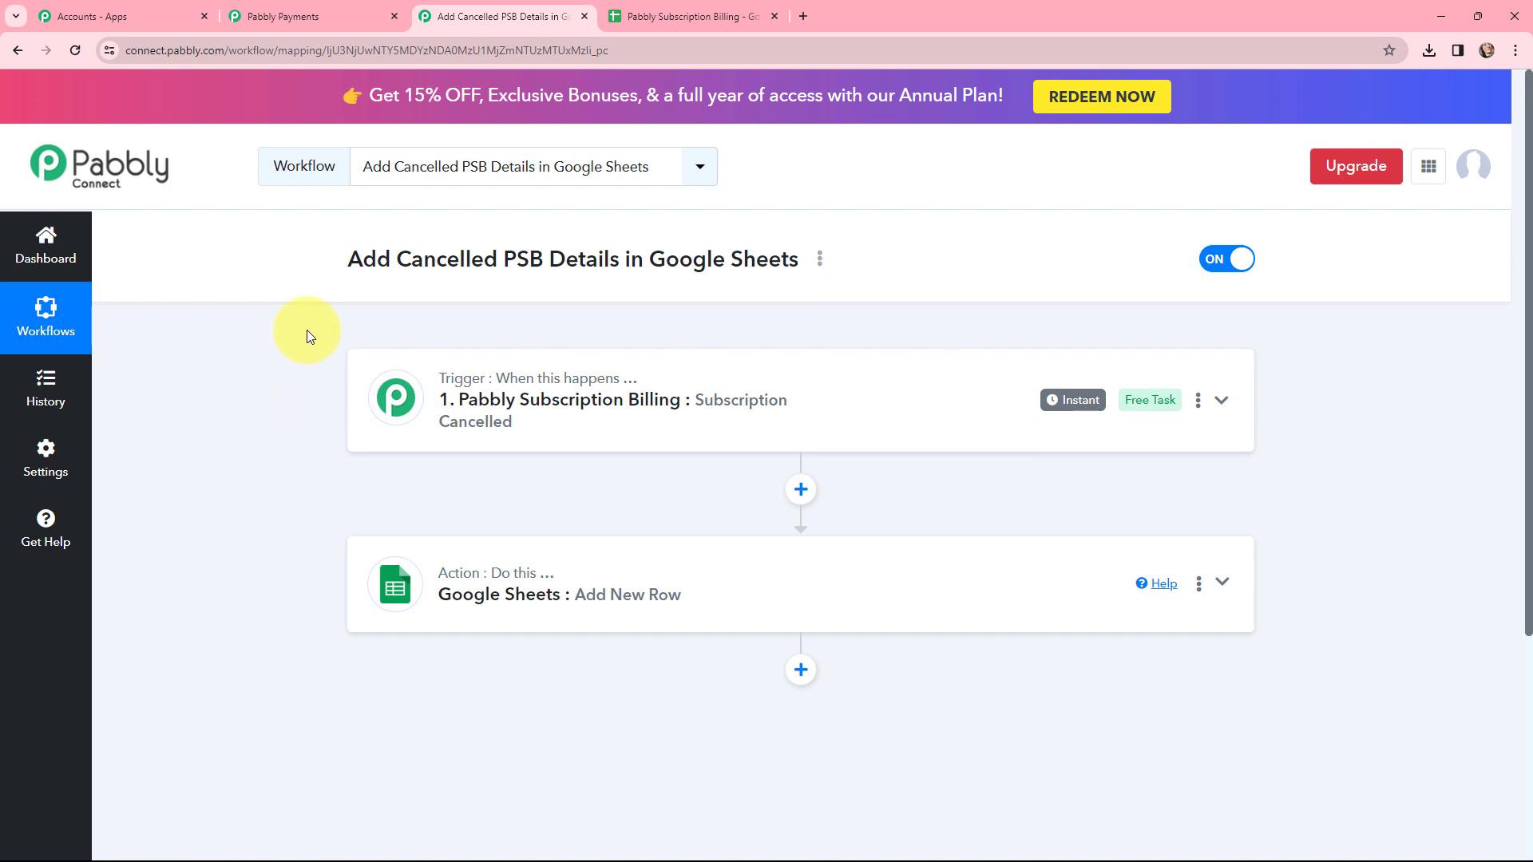
pyautogui.scroll(-1, 284, 297)
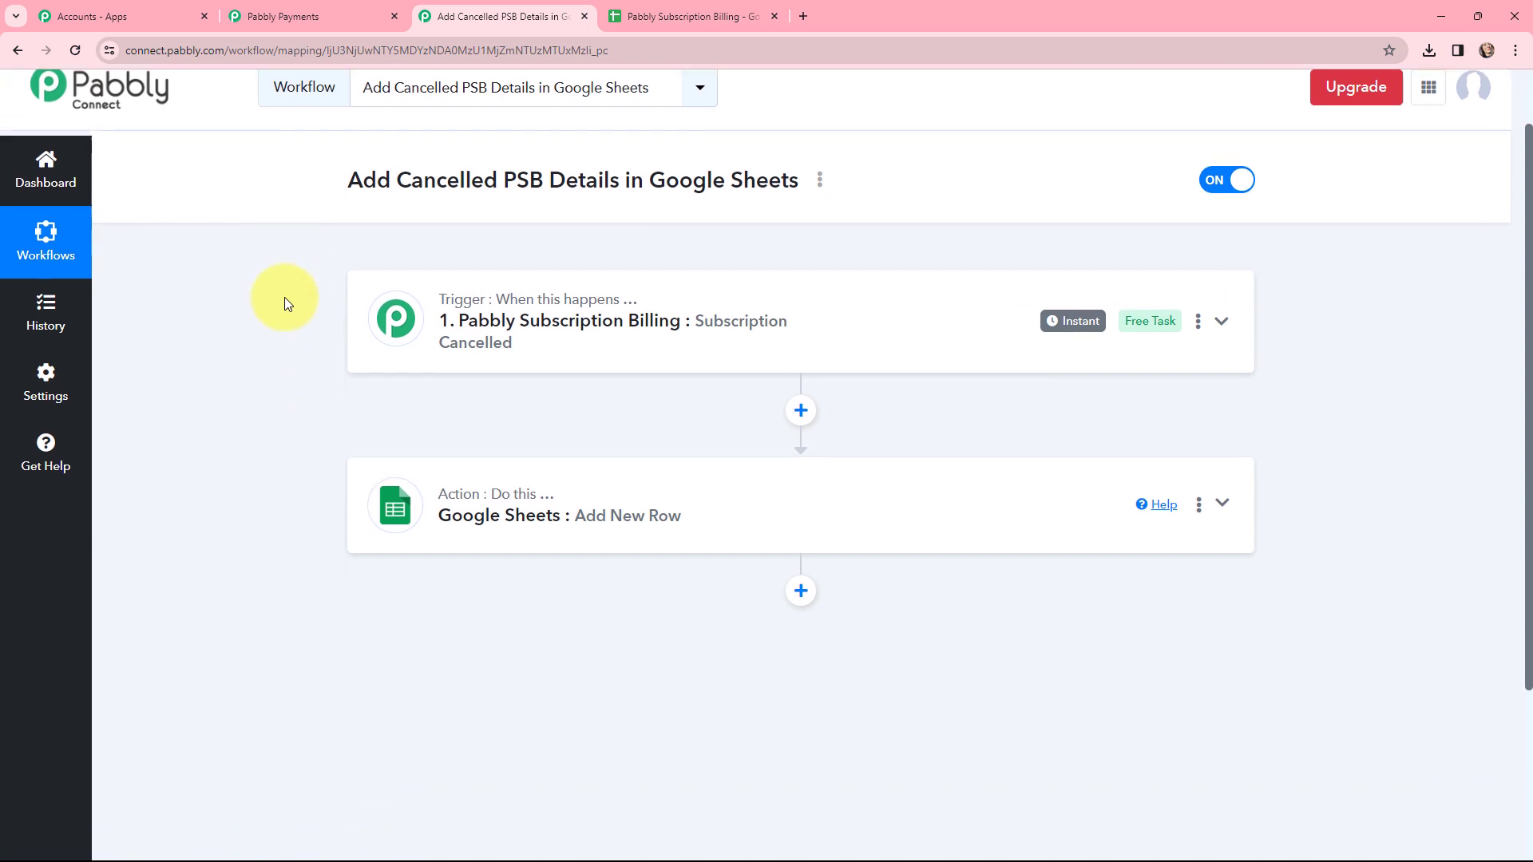
# Add a new Google Sheets connection for the Add New Row action and allow Pabbly Connect access to the Google account
pyautogui.click(653, 500)
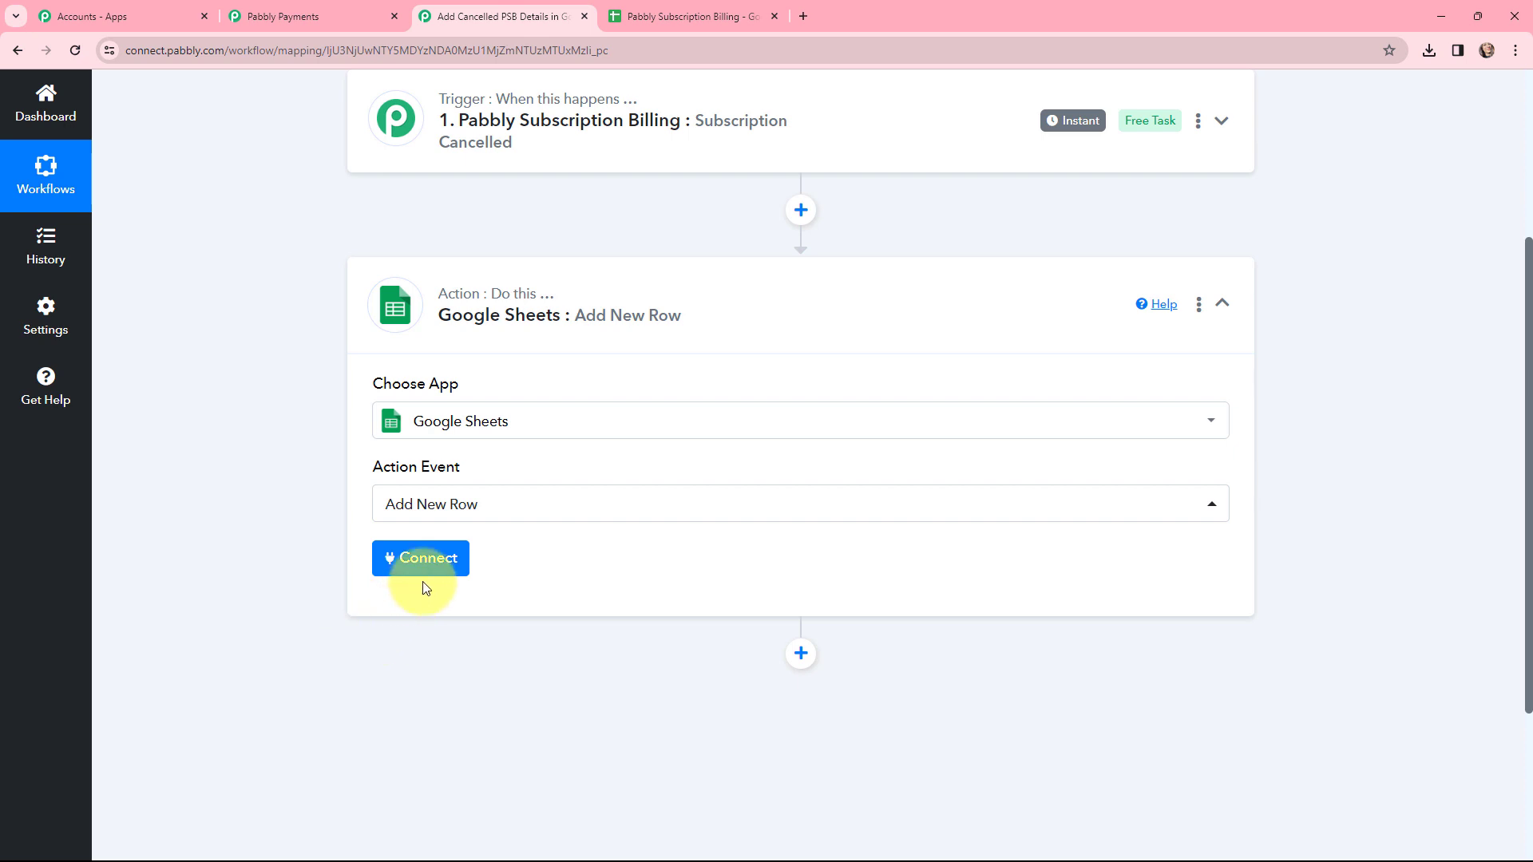
pyautogui.click(432, 562)
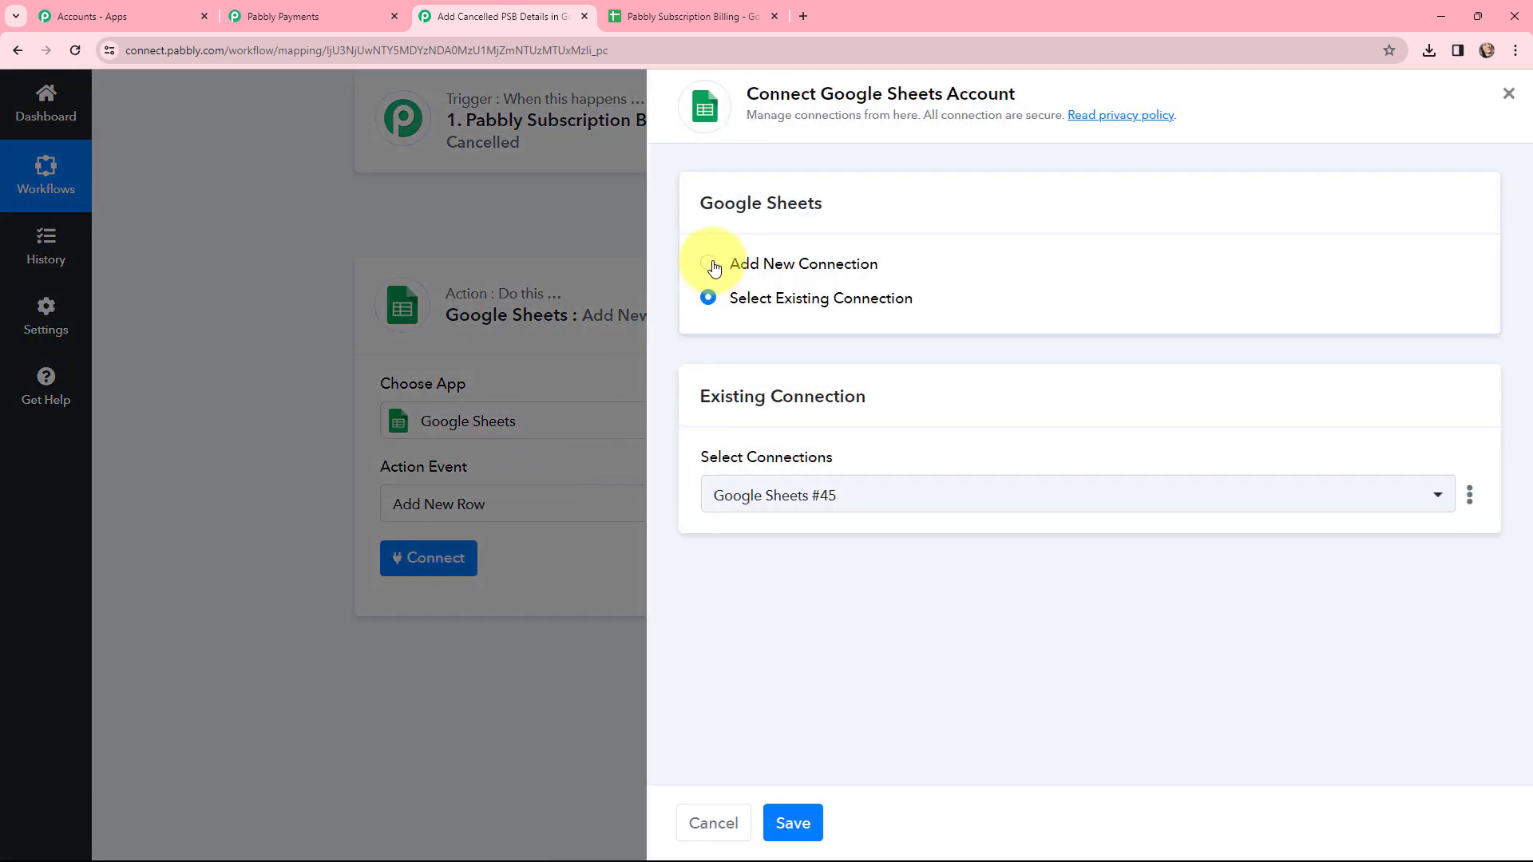
pyautogui.click(711, 266)
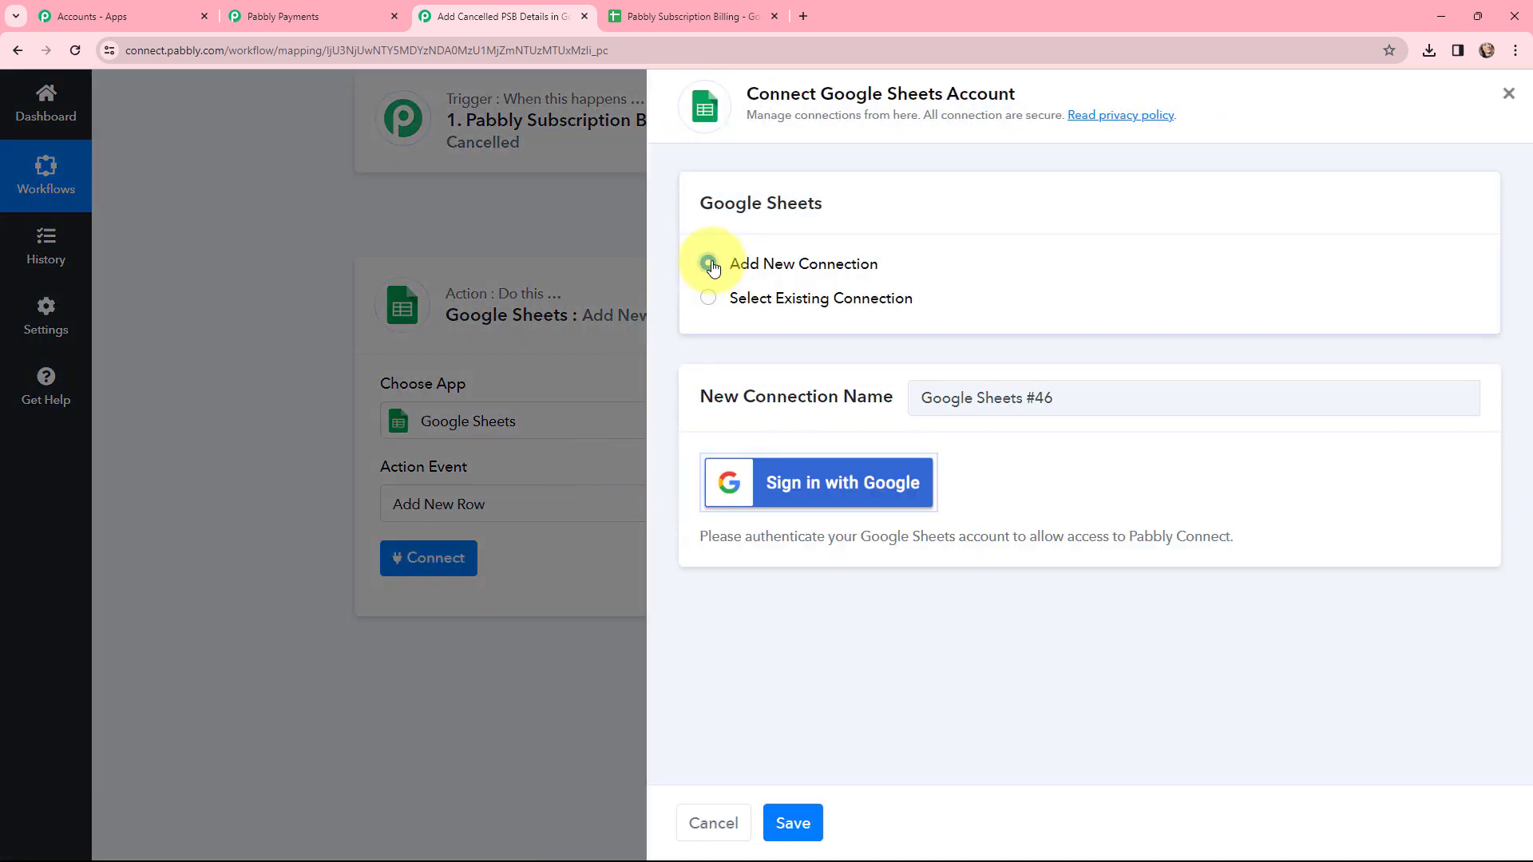
pyautogui.click(810, 488)
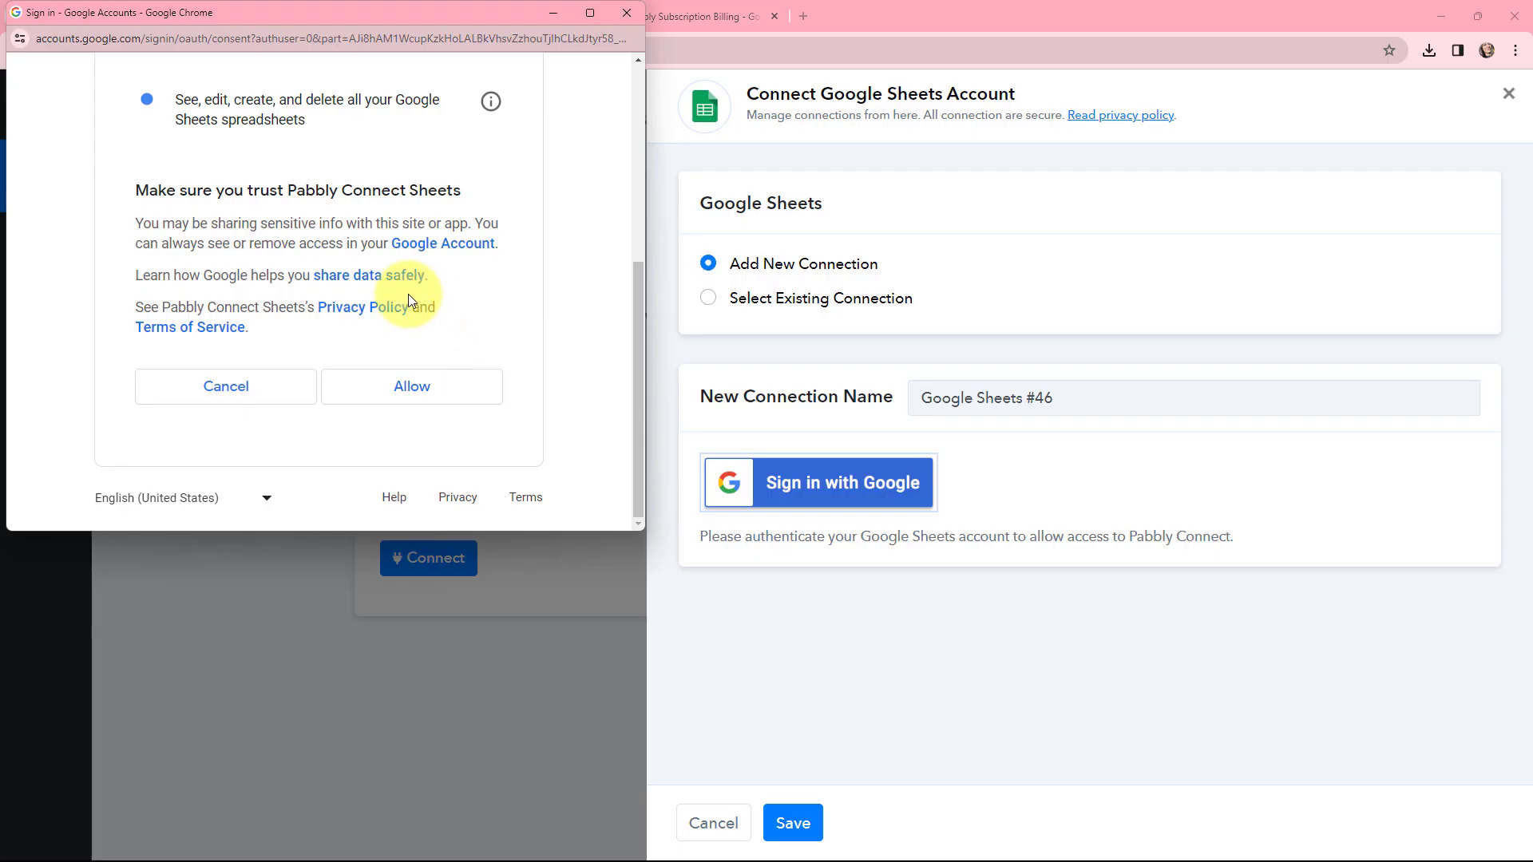
pyautogui.click(414, 377)
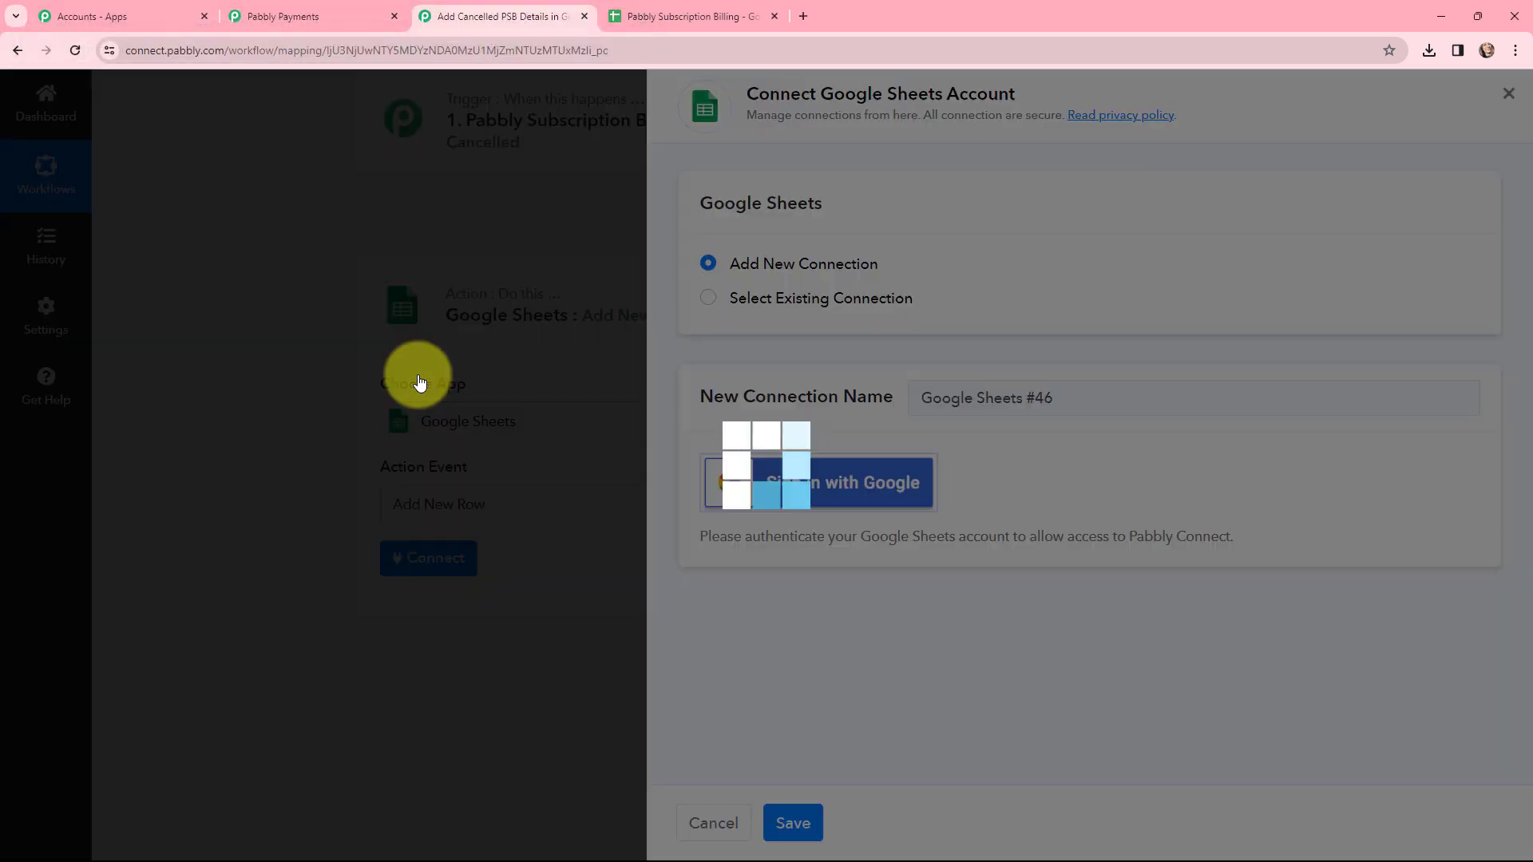
# Check the column headings in the Google Sheets file and choose Pabbly Subscription Billing as the spreadsheet for the Add New Row action
pyautogui.click(798, 559)
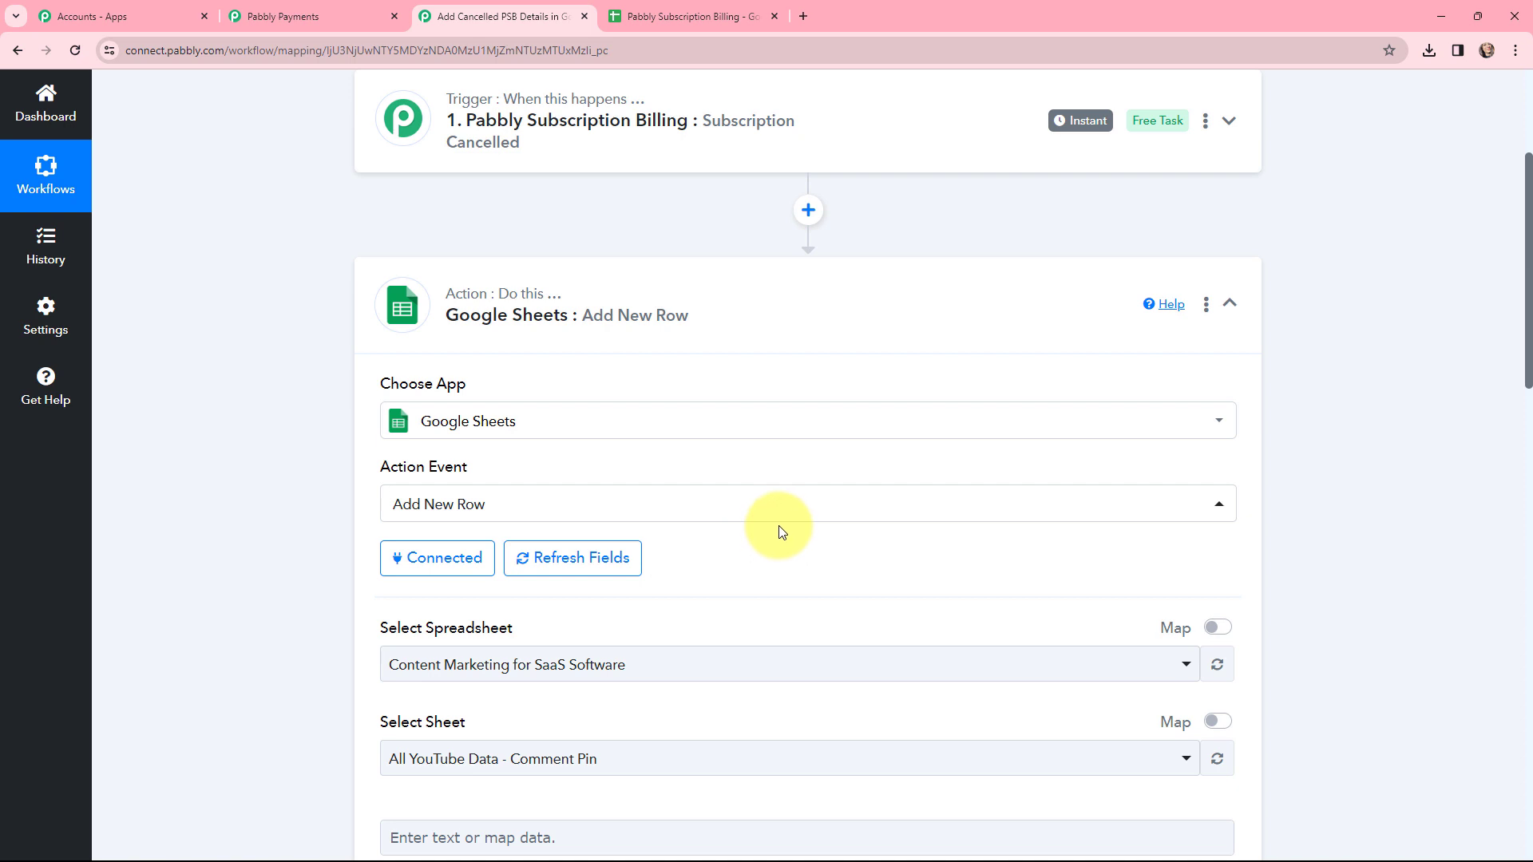
pyautogui.scroll(-1, 782, 532)
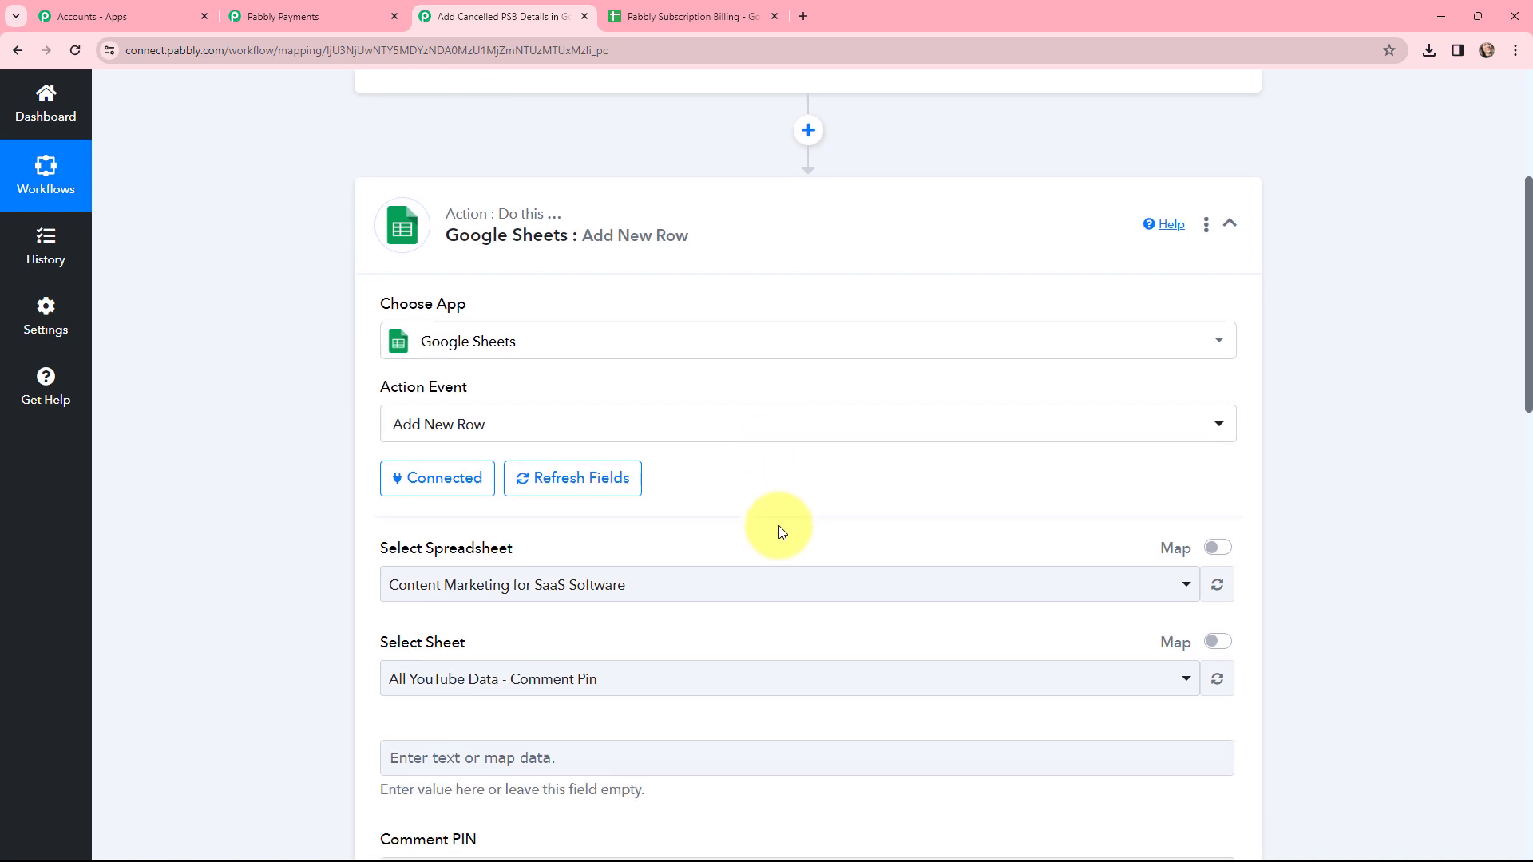
pyautogui.scroll(-1, 782, 533)
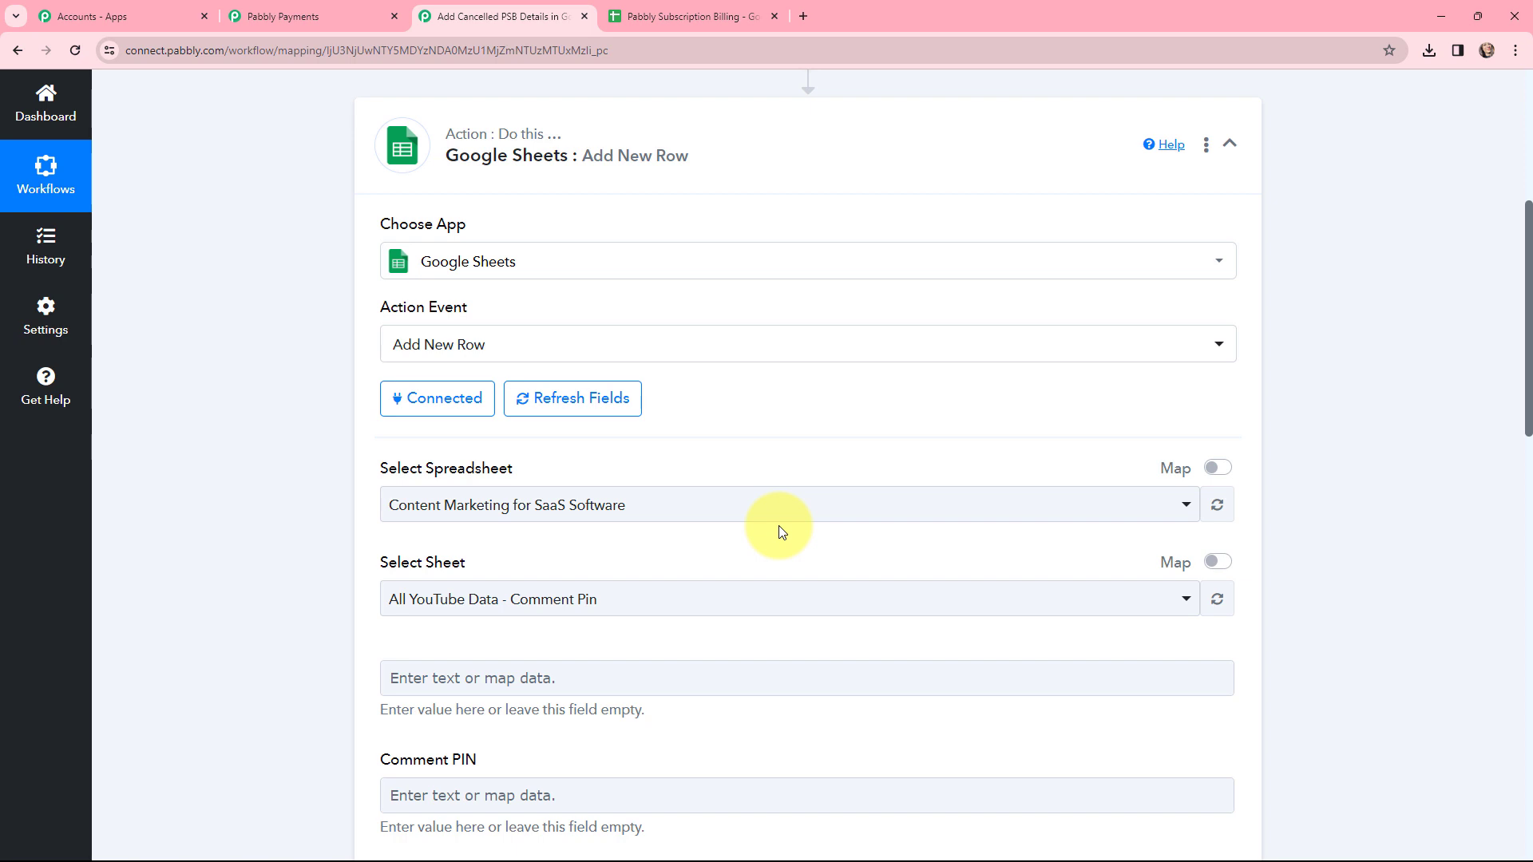
pyautogui.hotkey('ctrl', 'Tab')
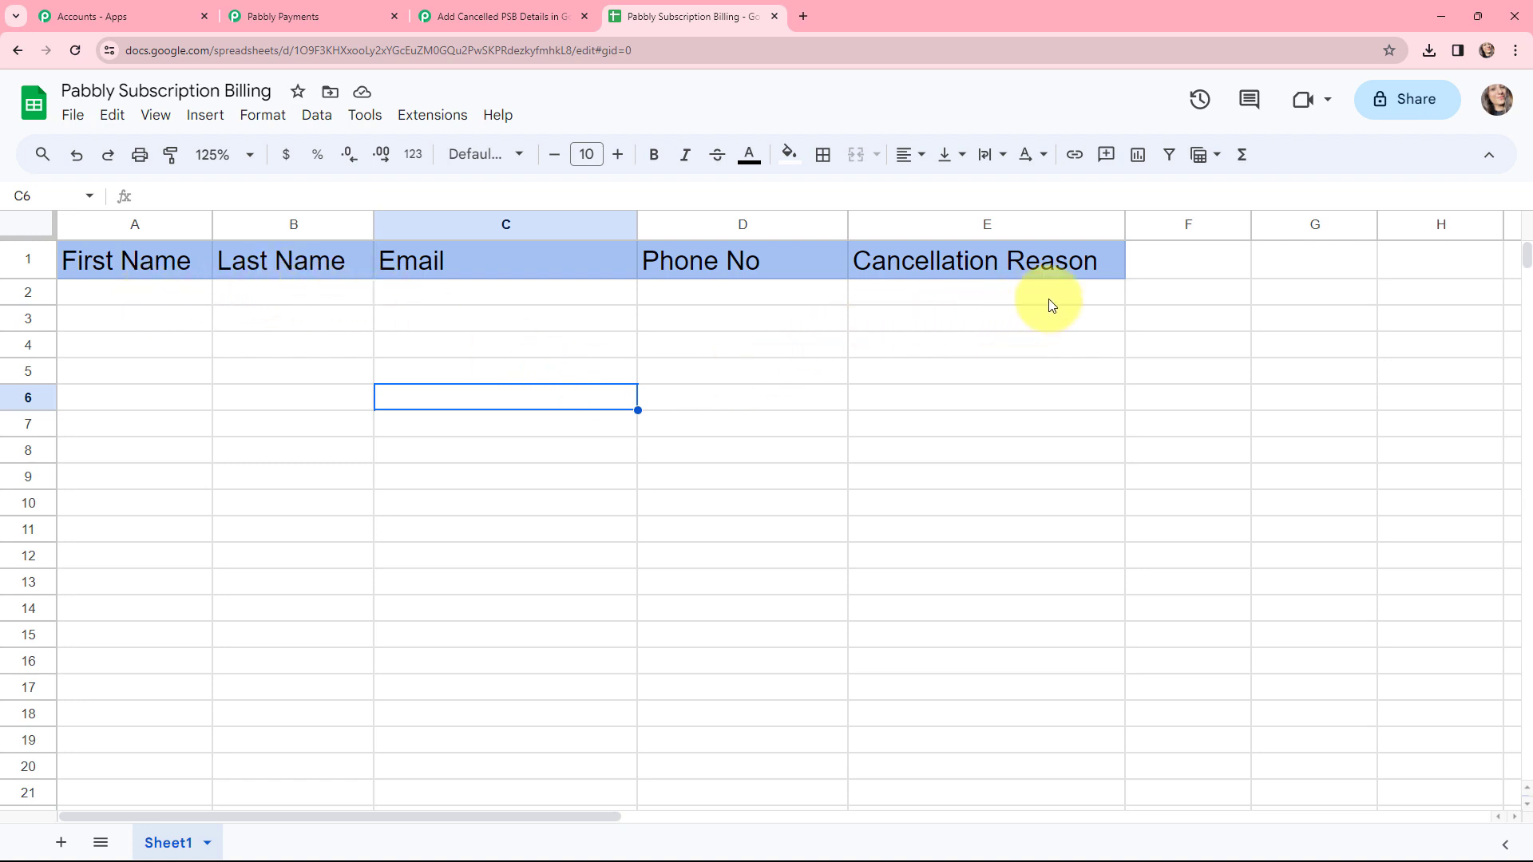
pyautogui.click(506, 17)
pyautogui.scroll(-2, 600, 325)
pyautogui.click(598, 351)
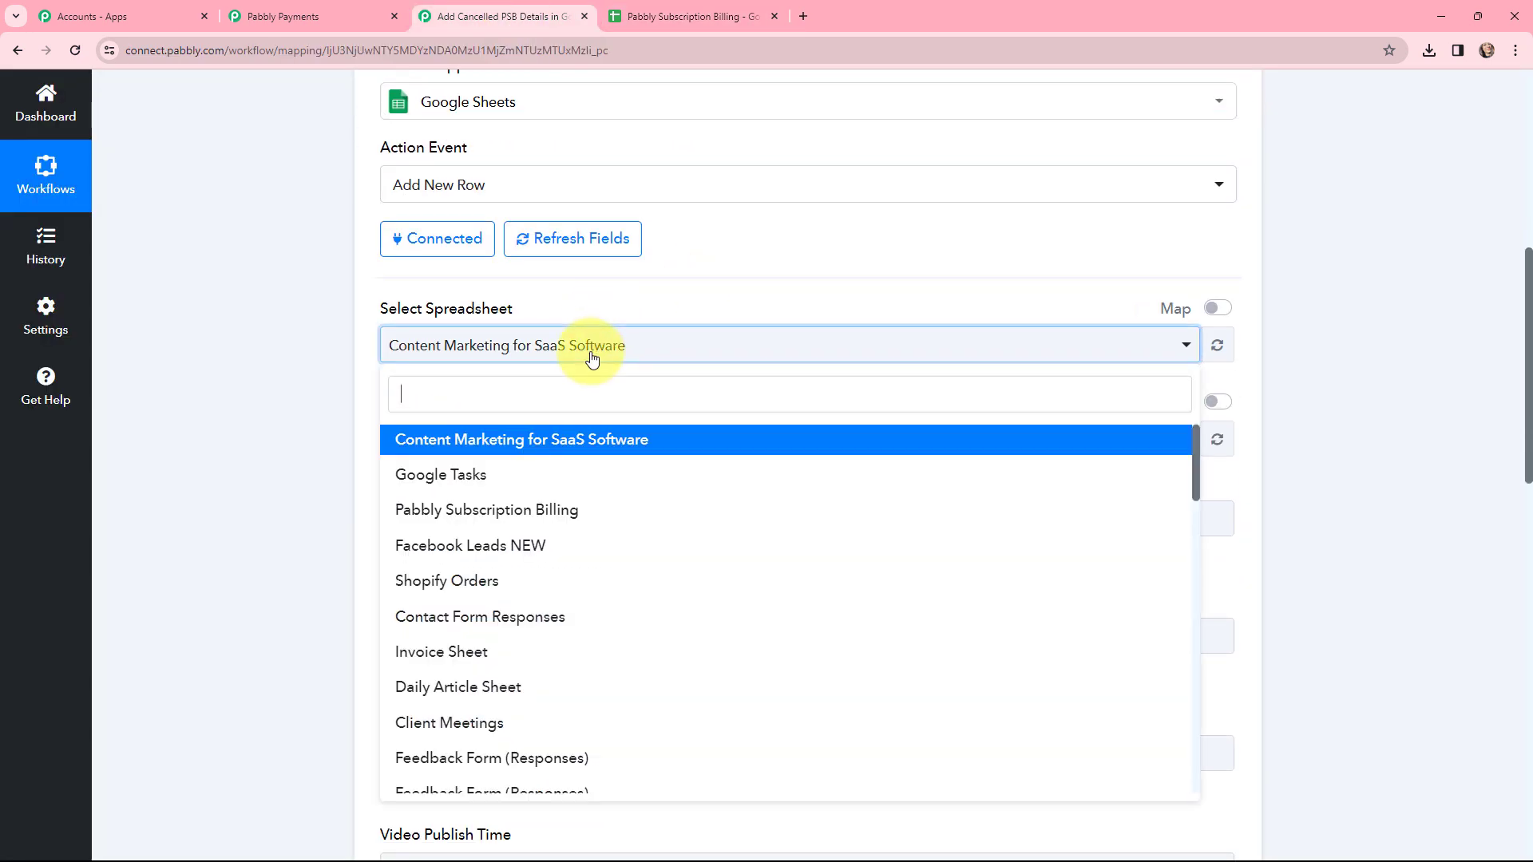
pyautogui.click(563, 509)
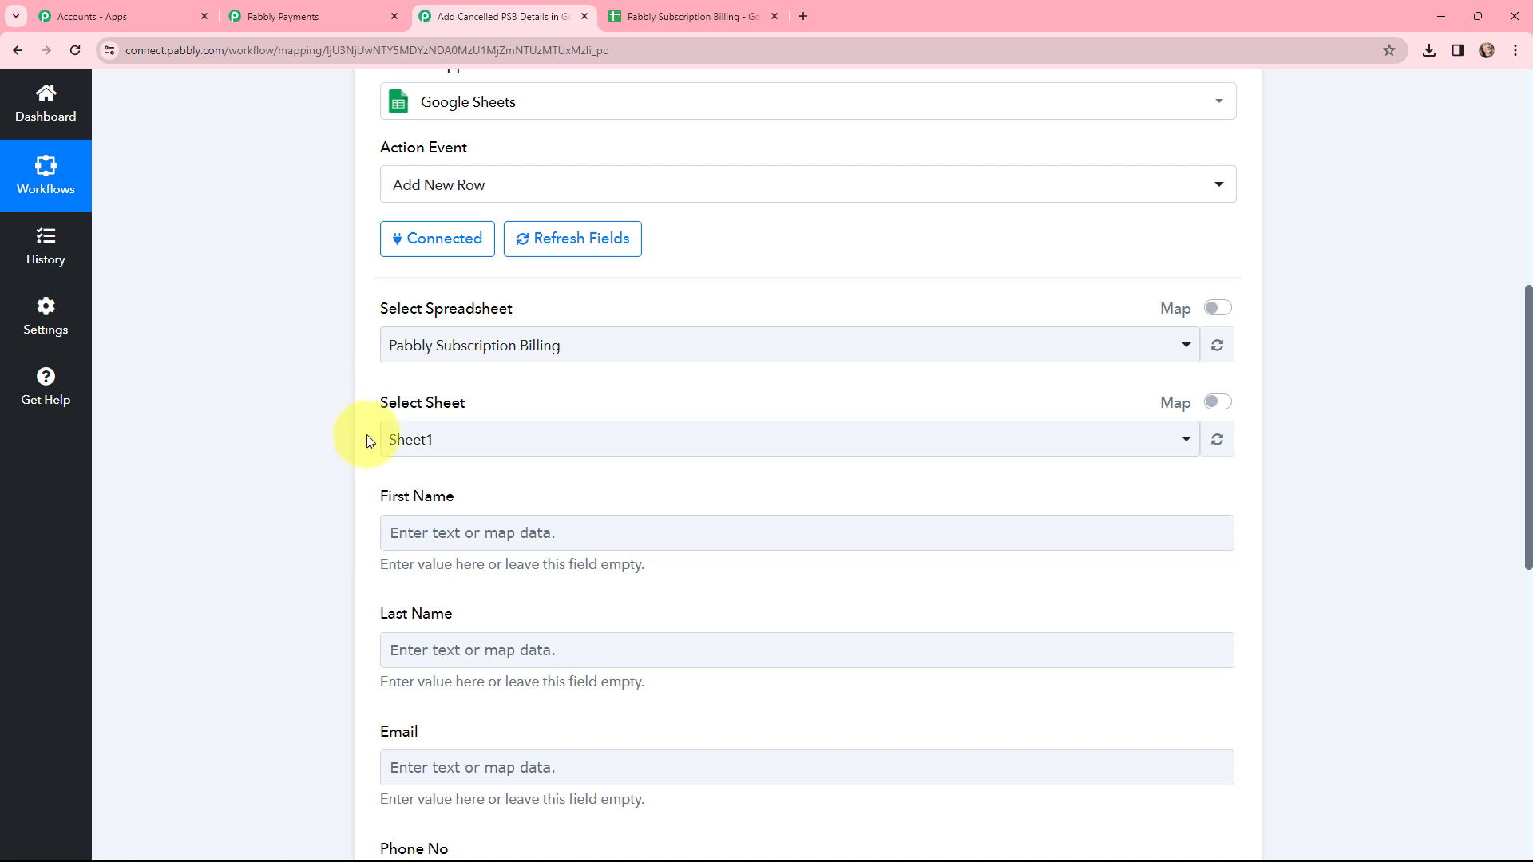
# Map the First Name field to Data Customer First Name from the Subscription Cancelled trigger
pyautogui.scroll(-2, 541, 343)
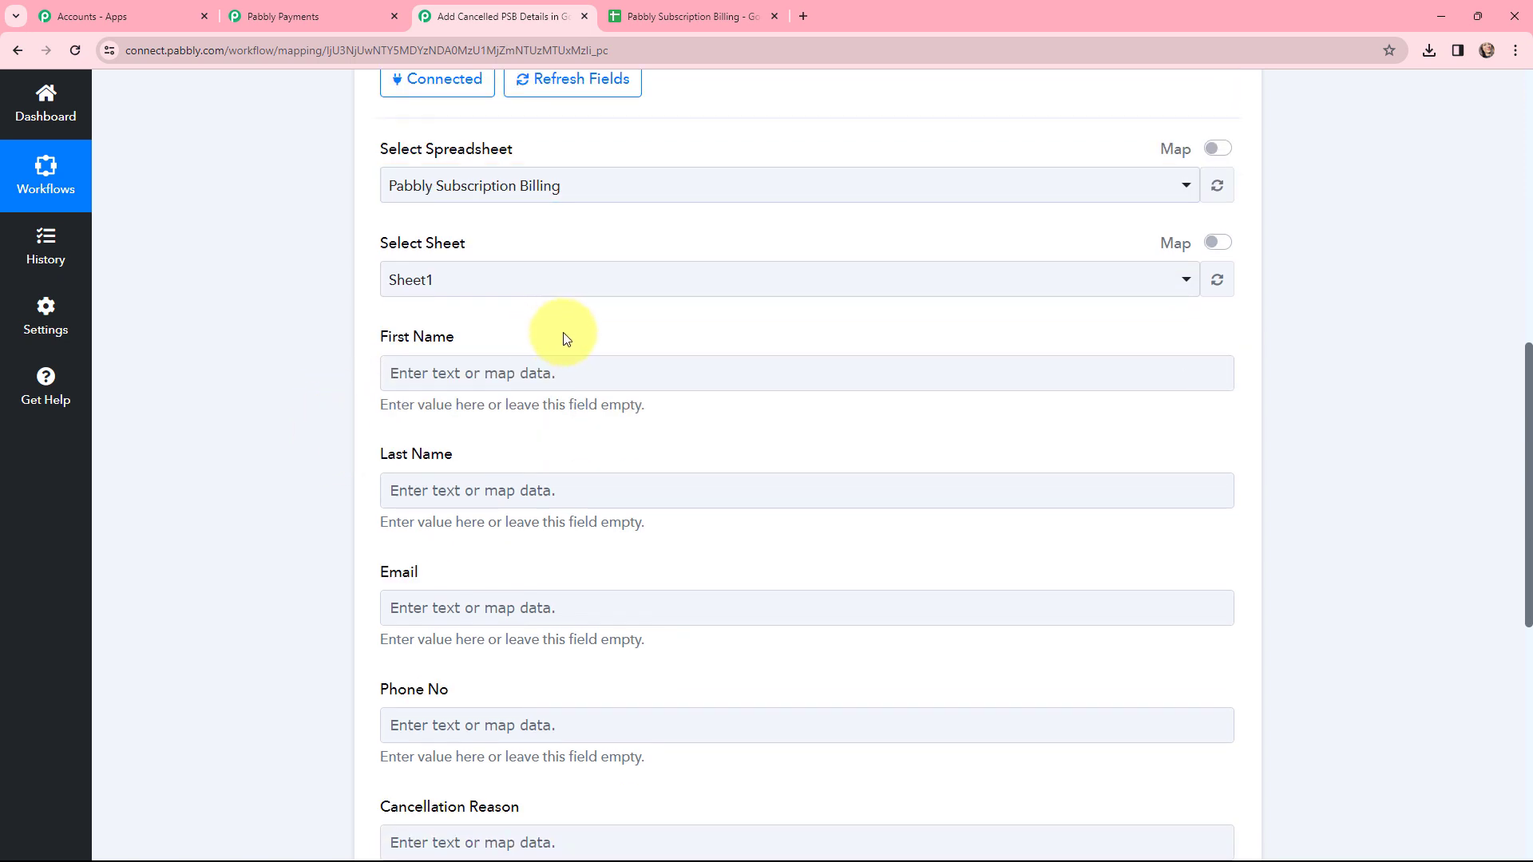
pyautogui.click(545, 377)
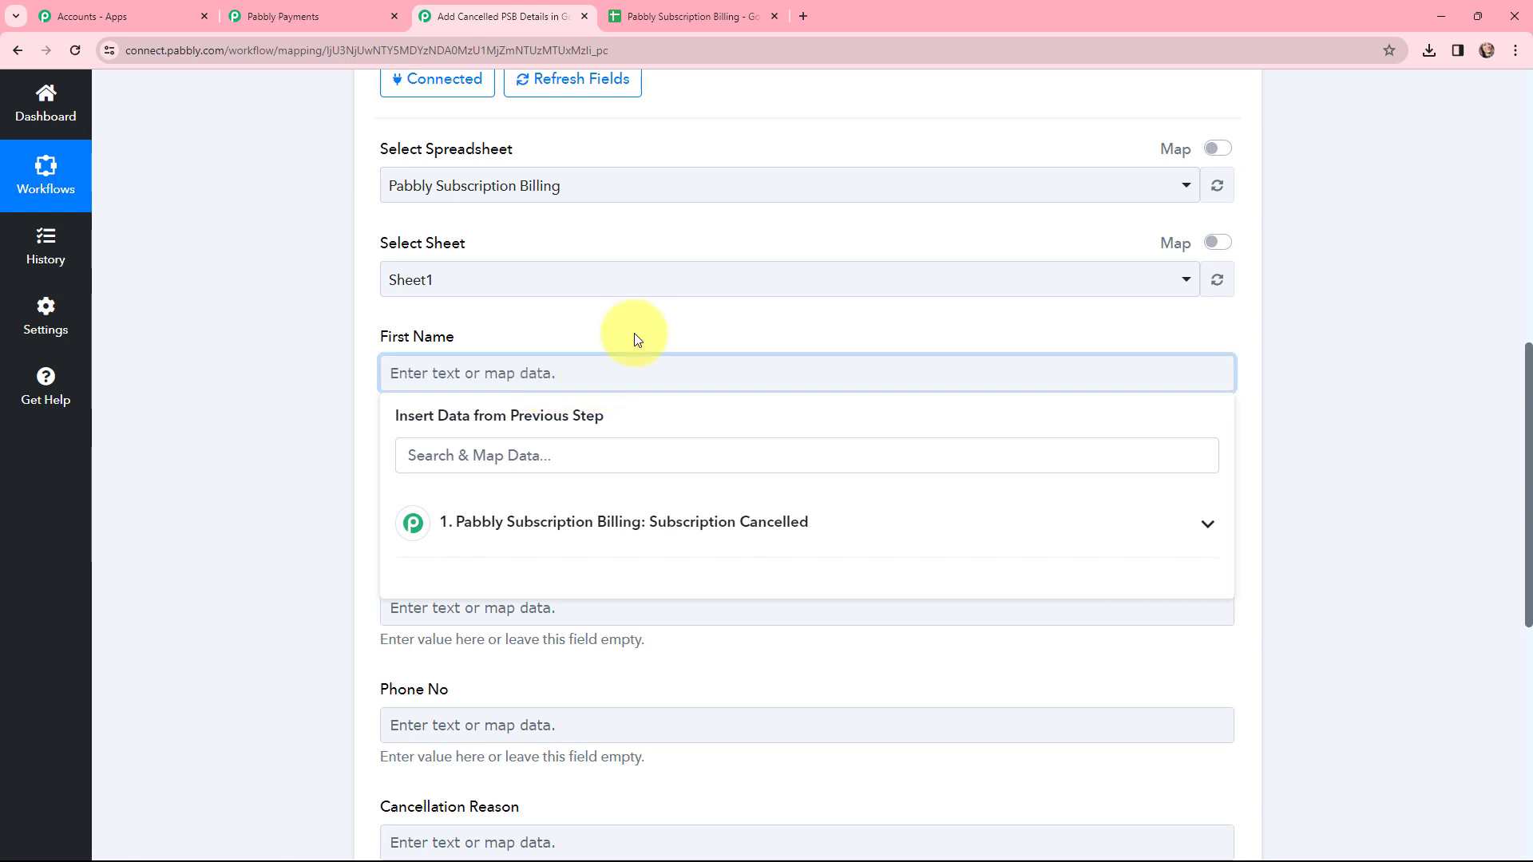
pyautogui.click(581, 519)
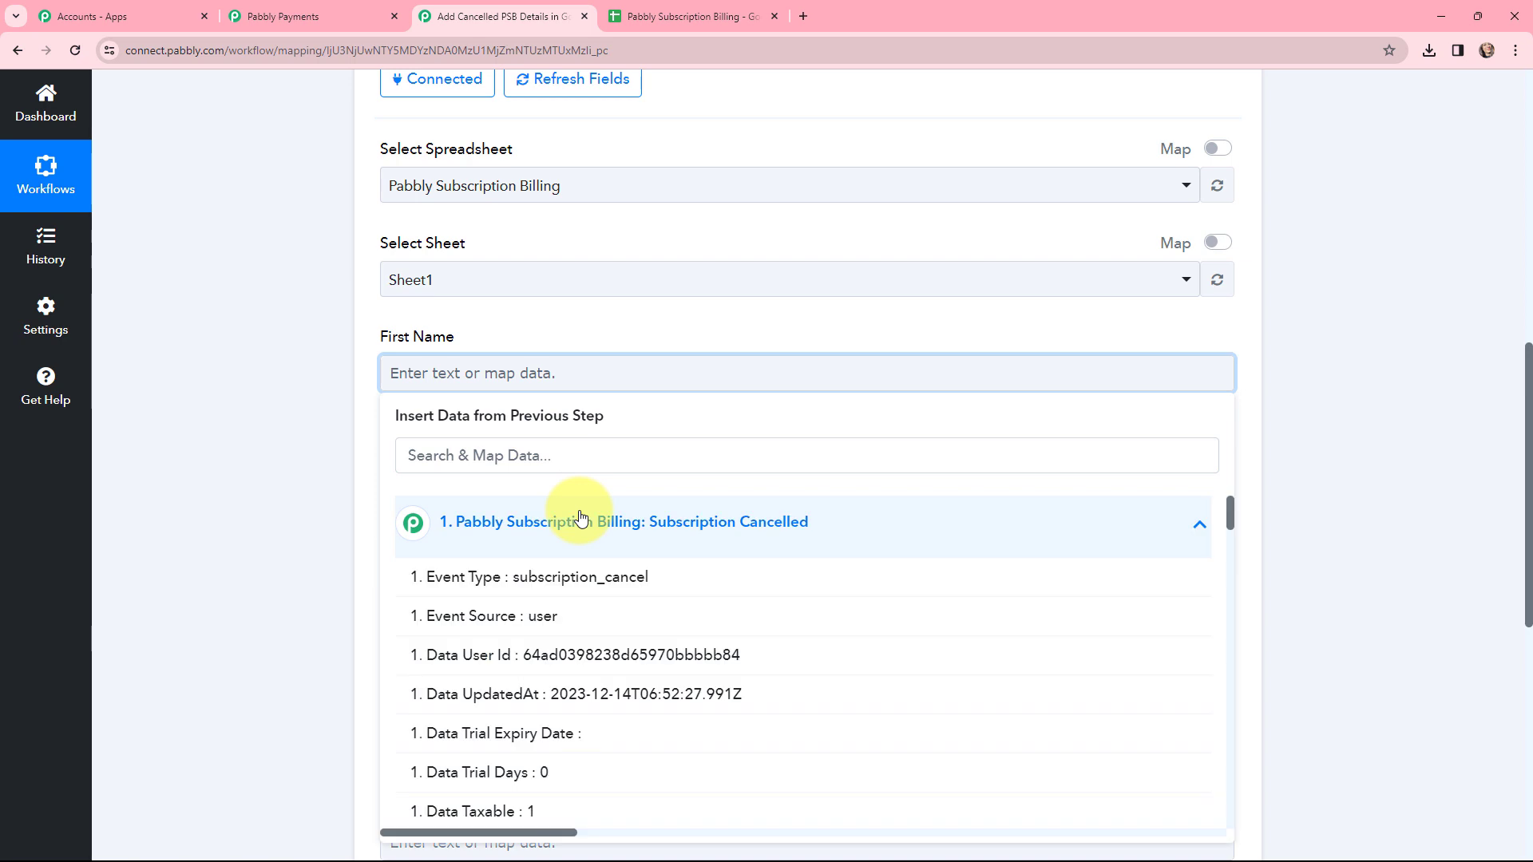
pyautogui.click(574, 458)
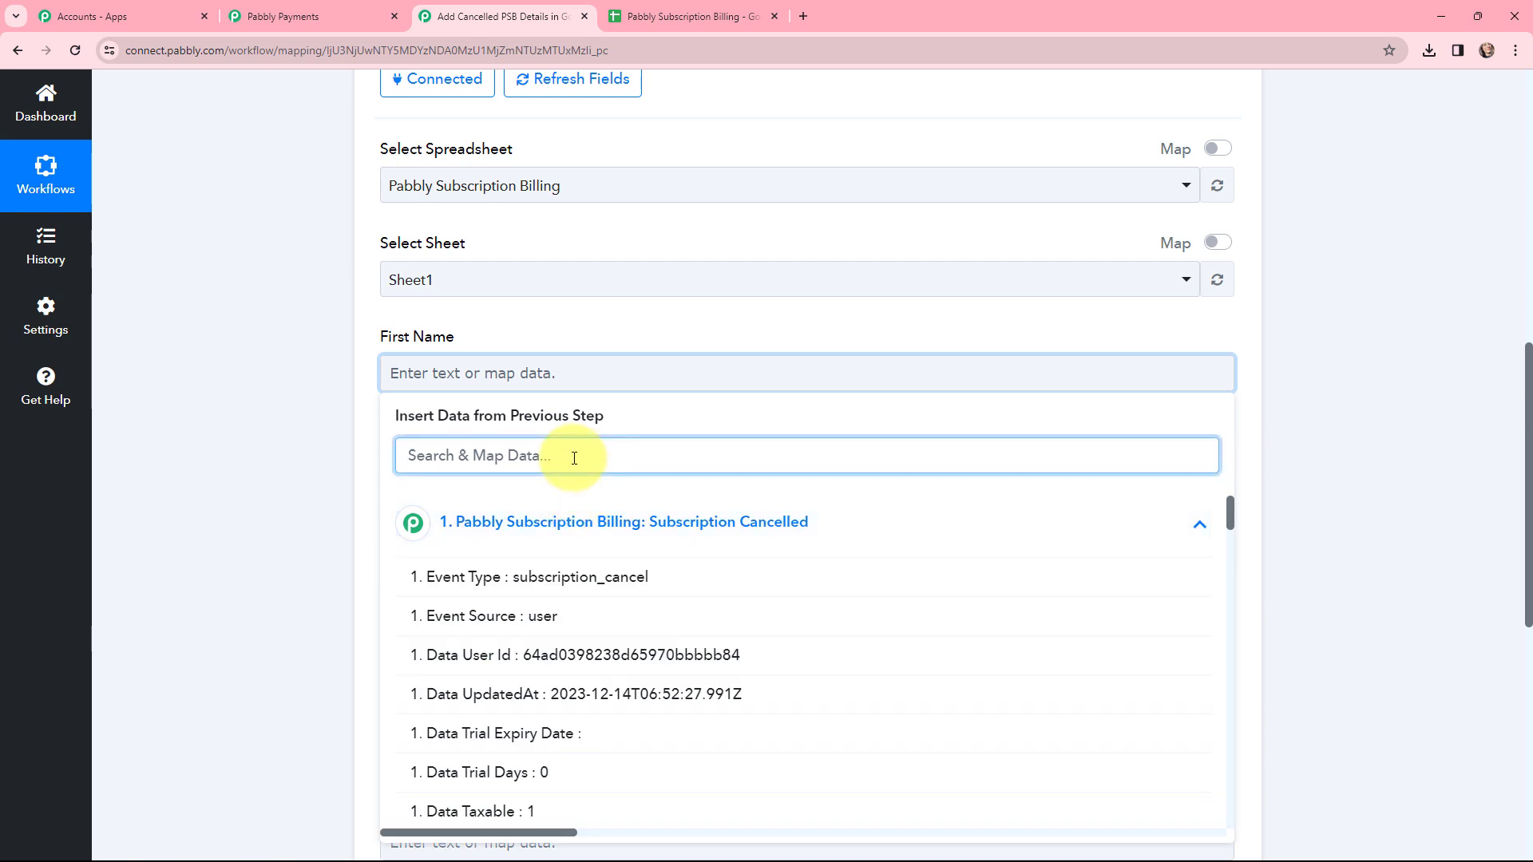
pyautogui.write('first')
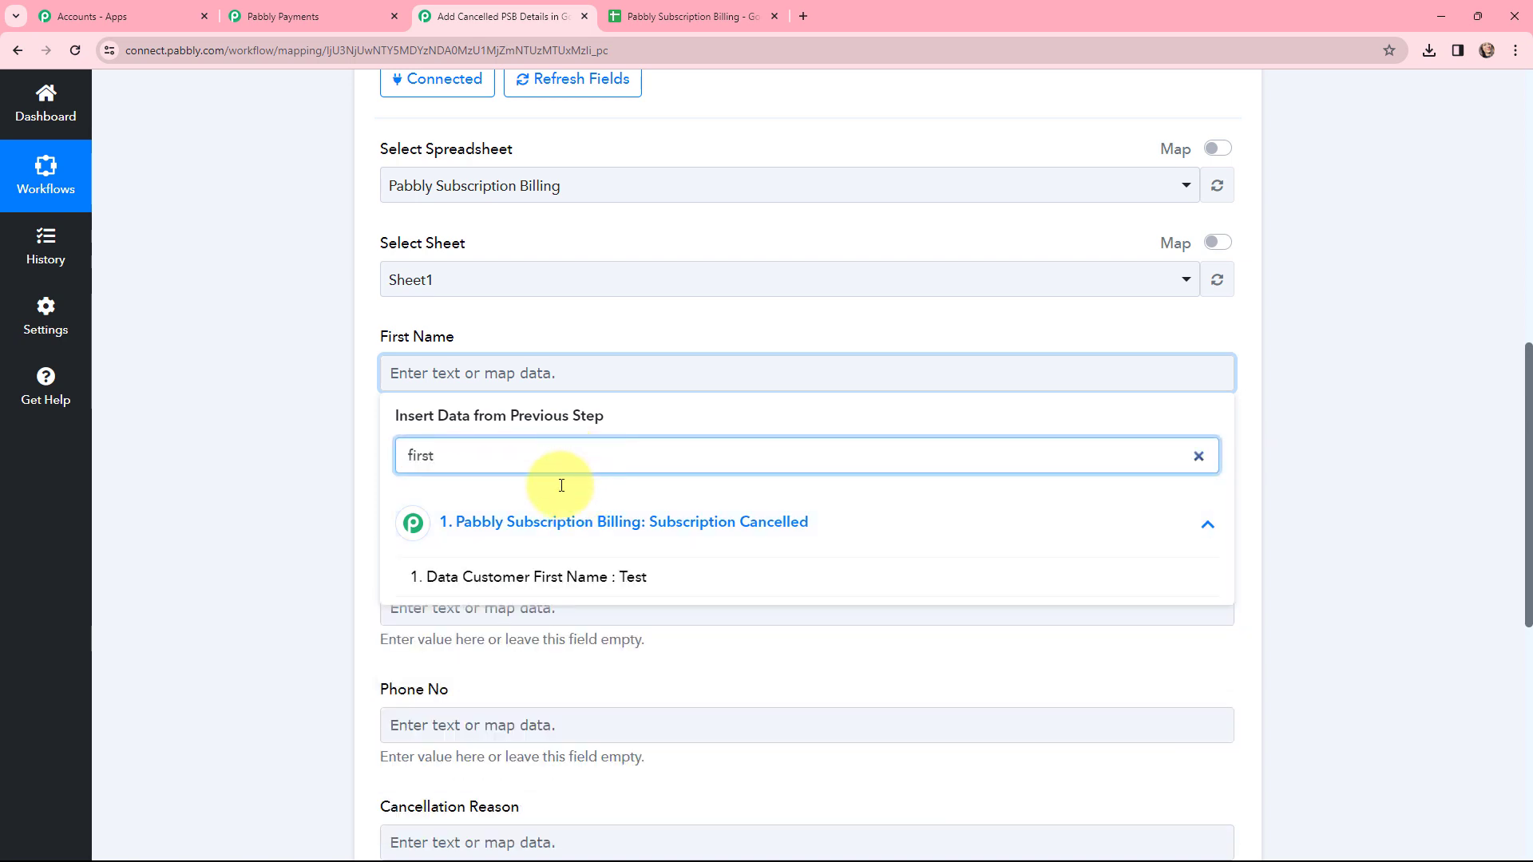
pyautogui.click(548, 575)
# Map the Last Name field to the trigger's Data Customer Last Name
pyautogui.click(404, 502)
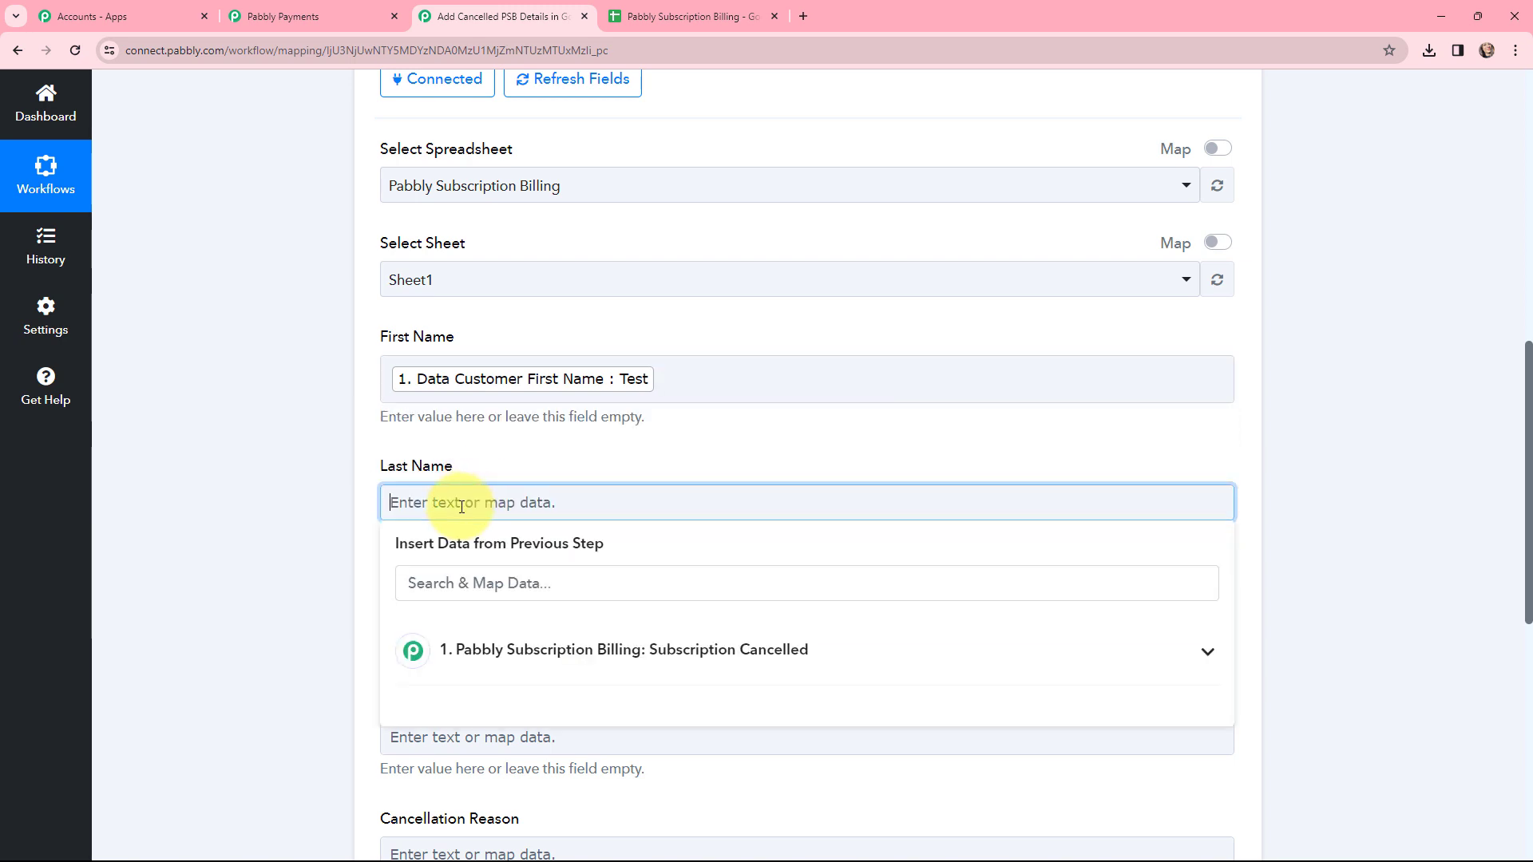
pyautogui.click(501, 584)
pyautogui.write('LA')
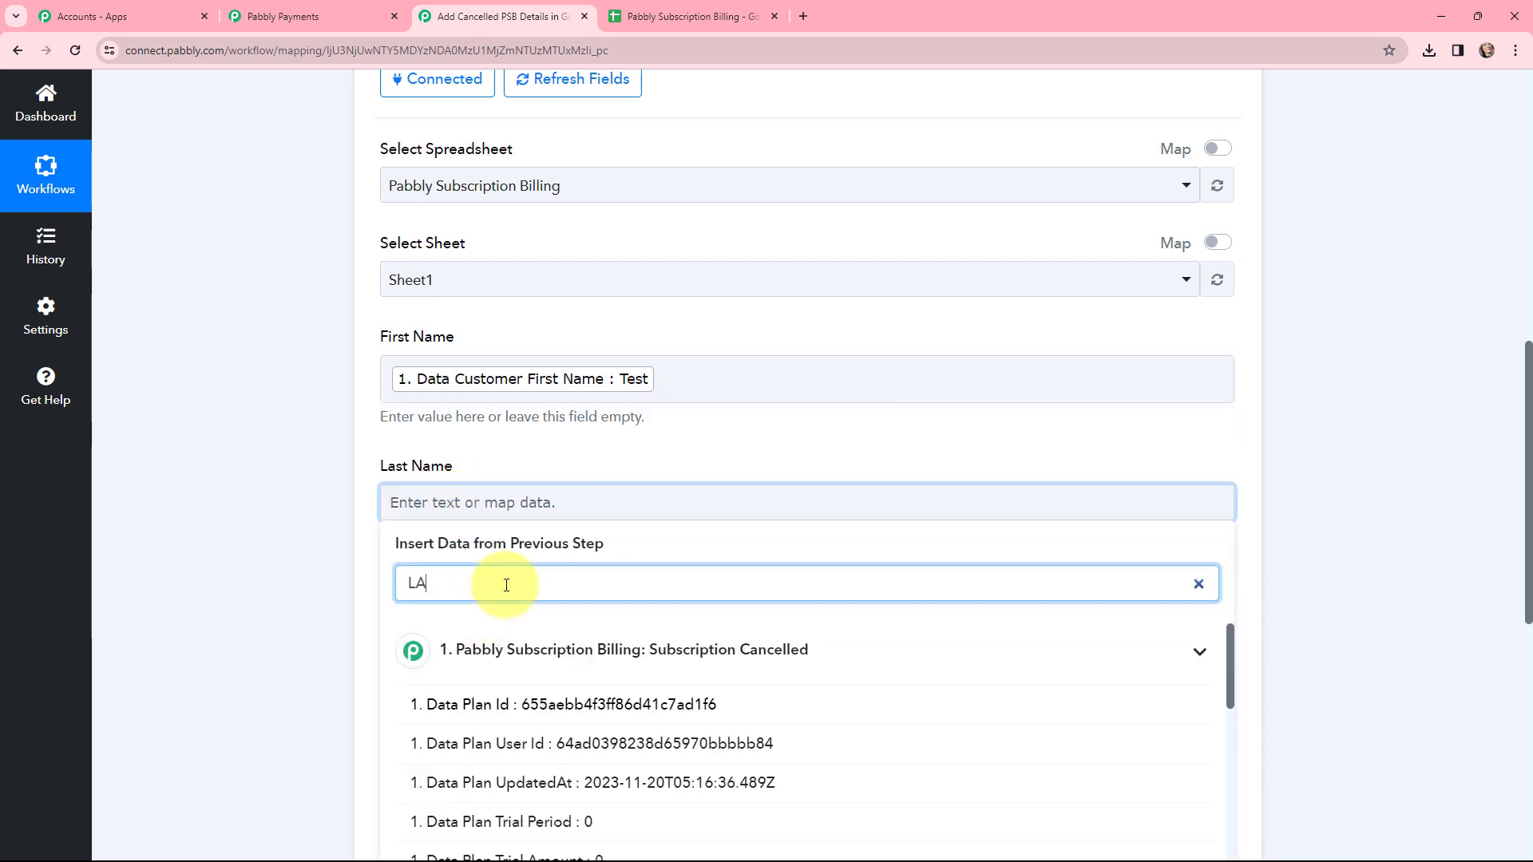
pyautogui.write('ST')
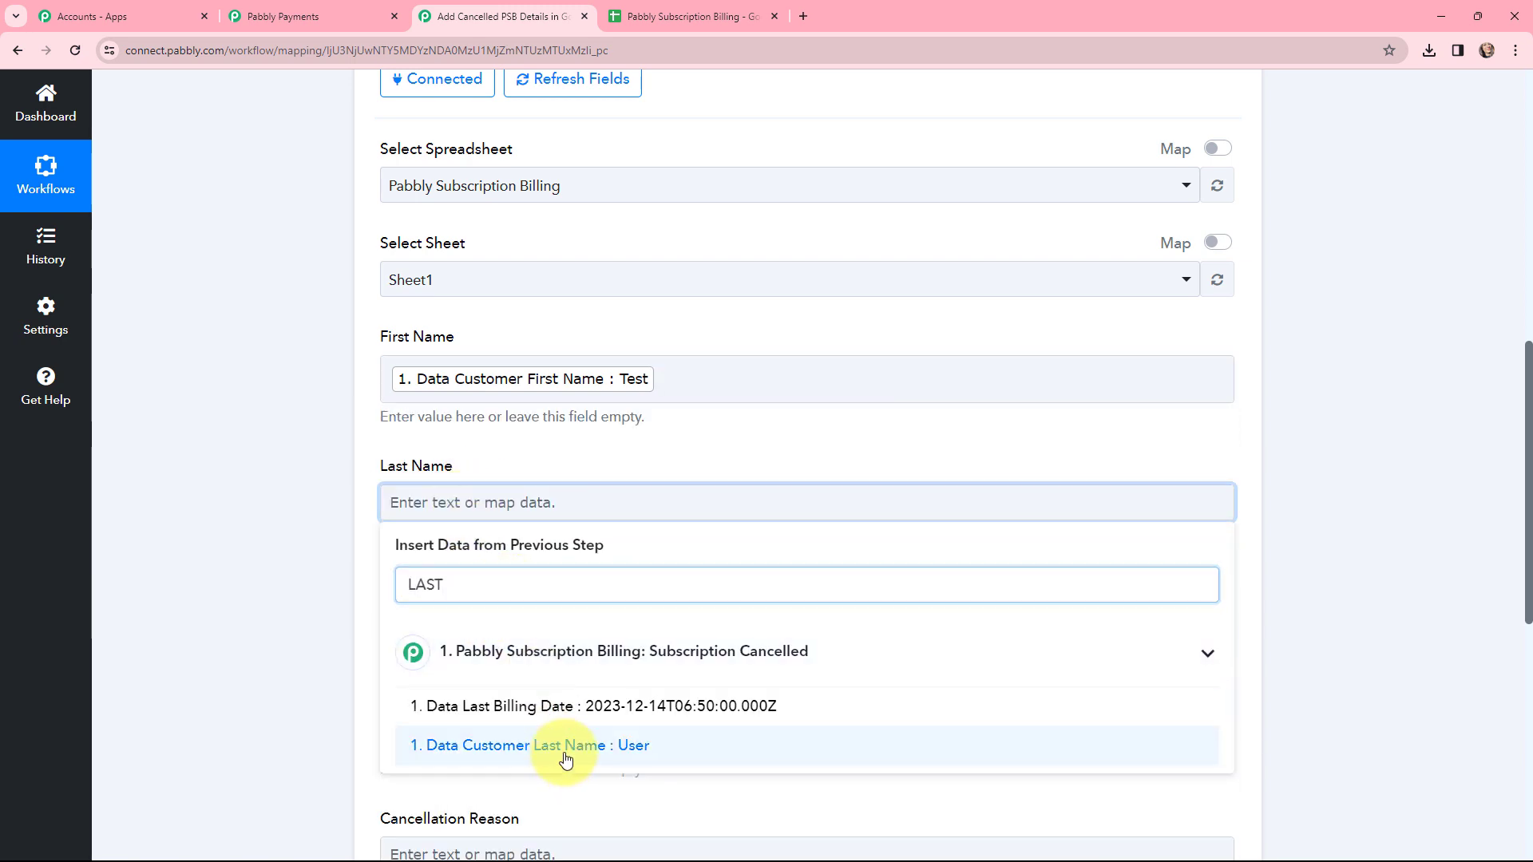
pyautogui.click(566, 746)
# Map the Email field to Data Customer Email Id from the Subscription Cancelled trigger data
pyautogui.scroll(-3, 390, 386)
pyautogui.click(404, 392)
pyautogui.click(489, 540)
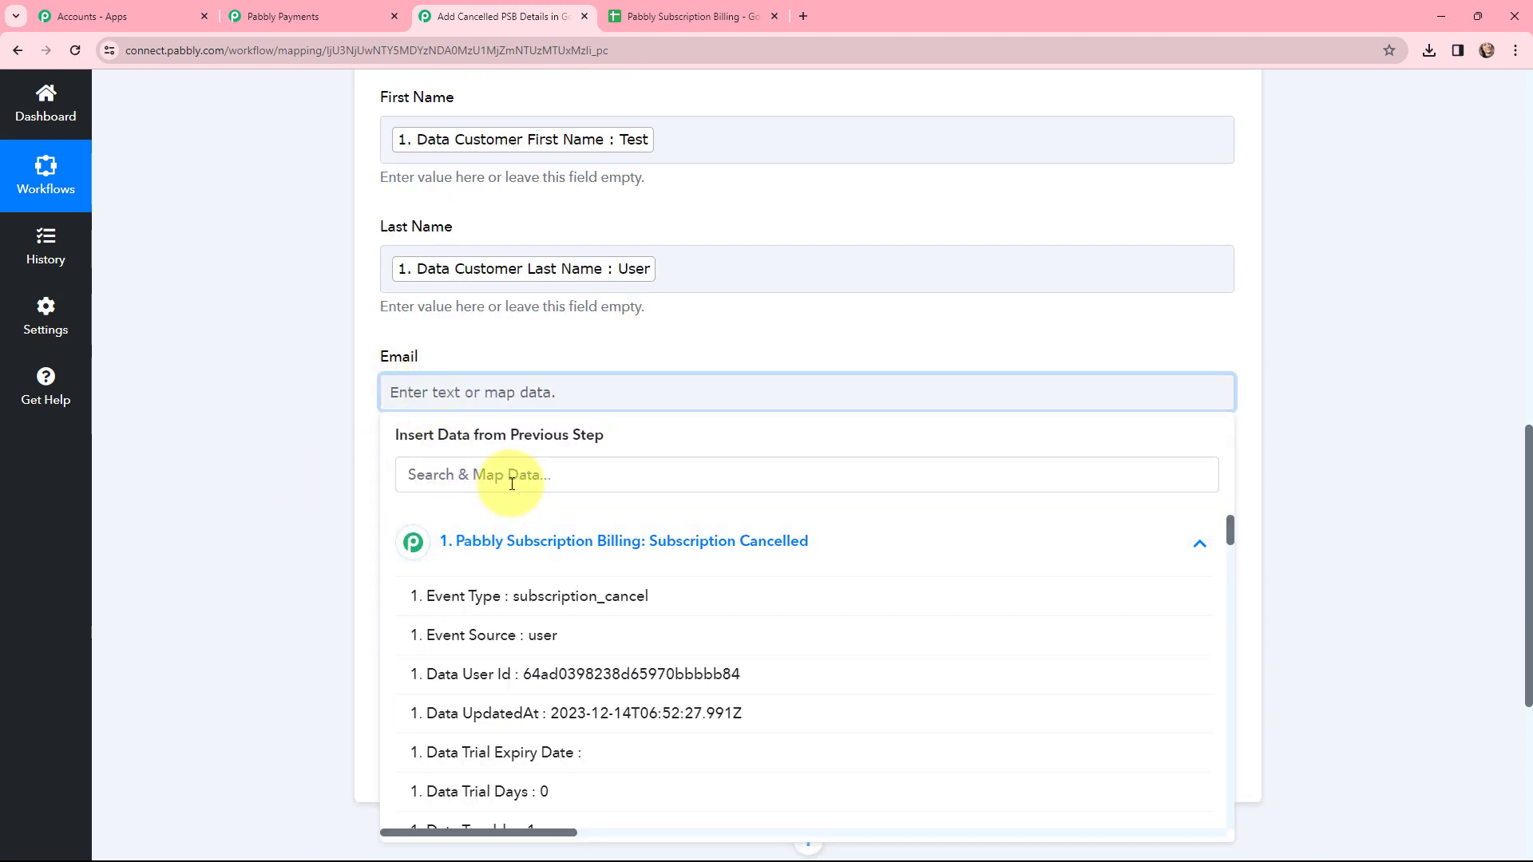
pyautogui.click(512, 484)
pyautogui.write('EMA')
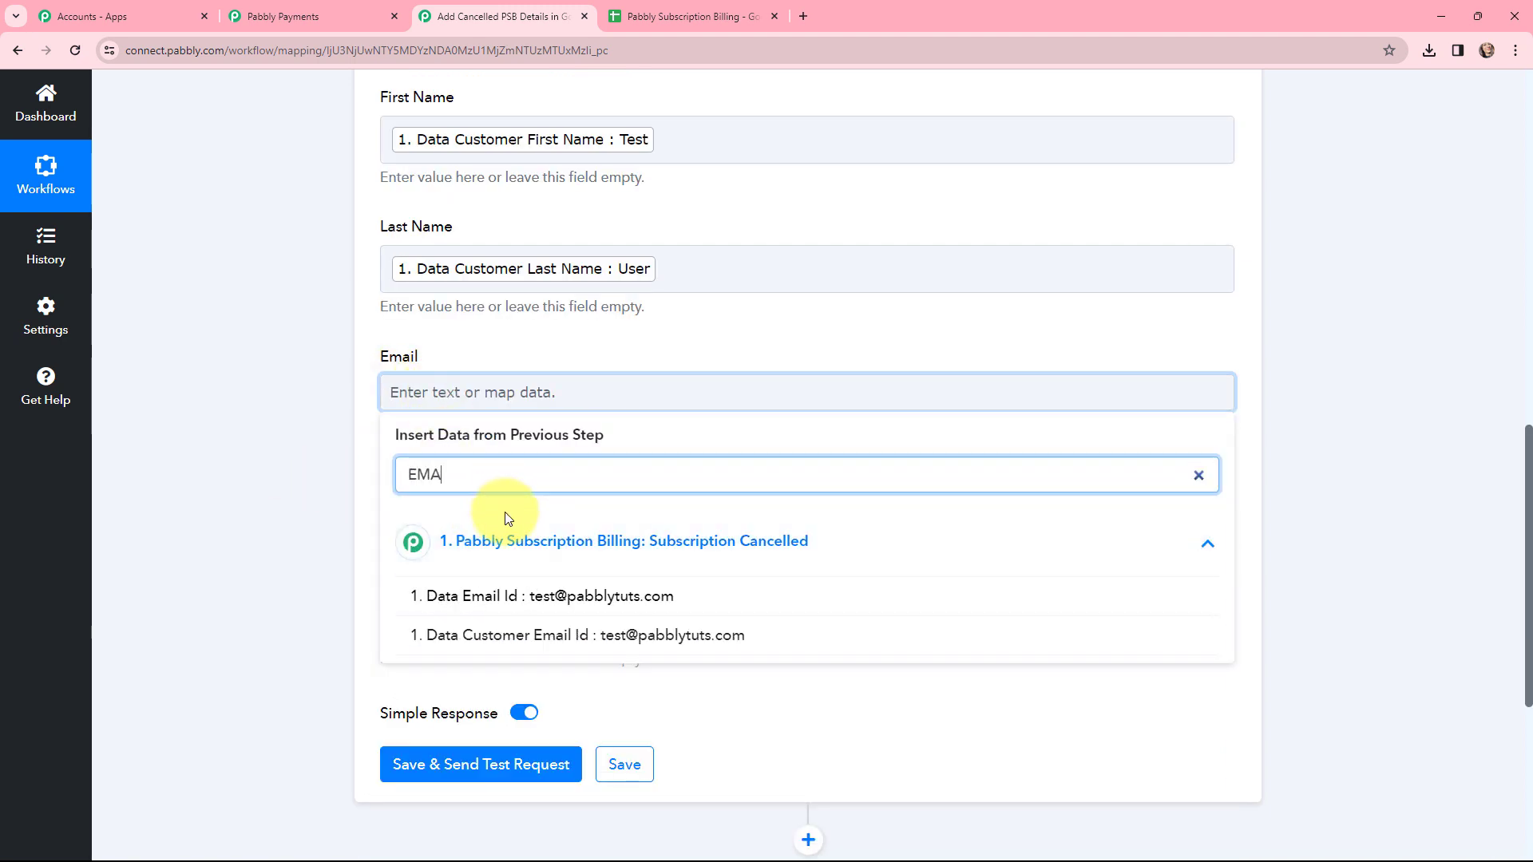
pyautogui.click(511, 635)
pyautogui.click(336, 468)
# Map the Phone No field to the trigger's Data Customer Phone
pyautogui.click(448, 527)
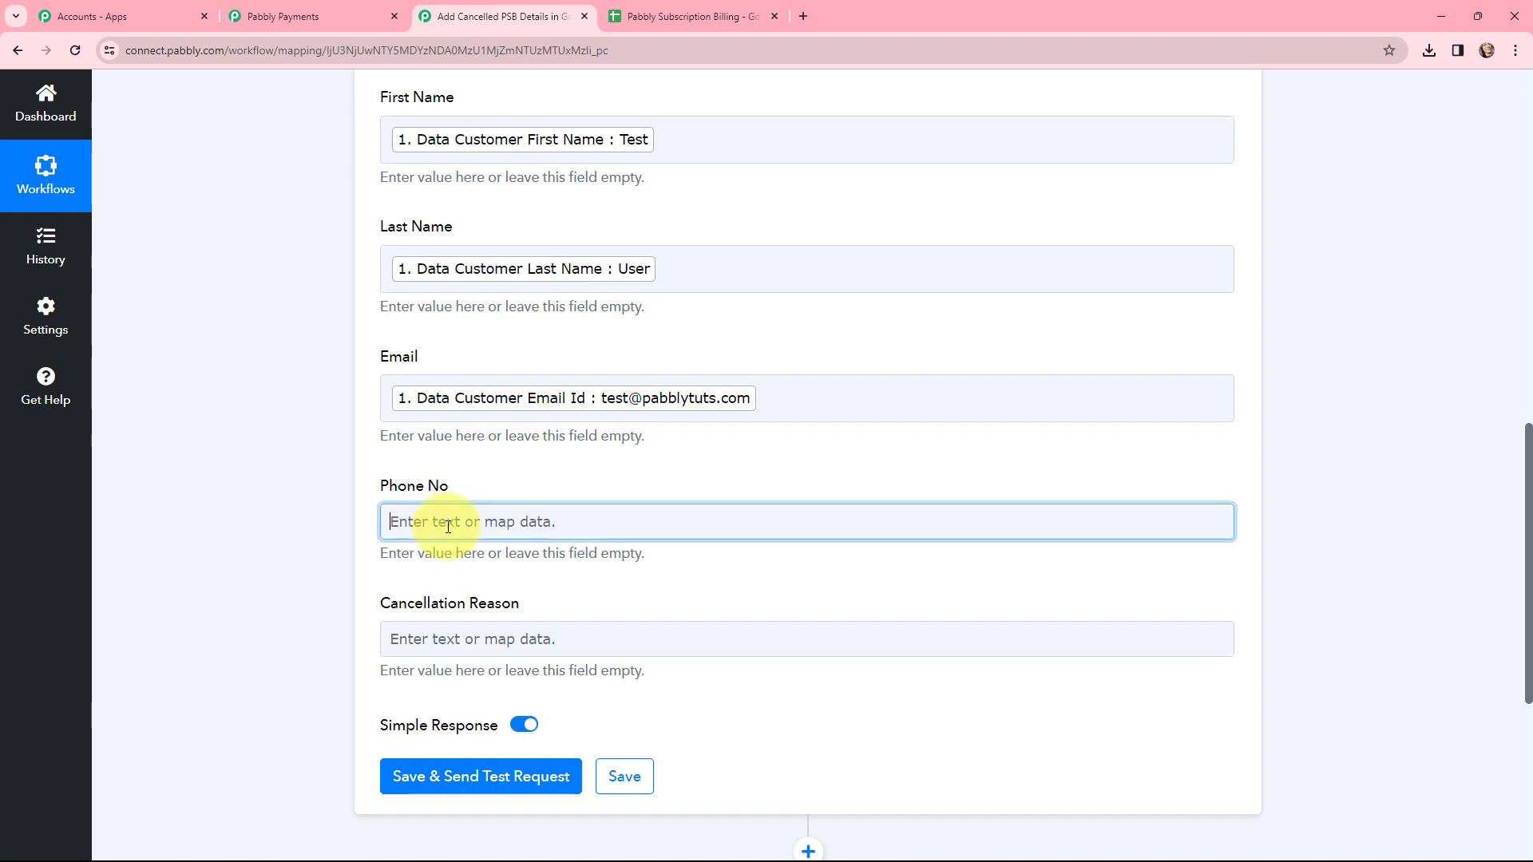
pyautogui.click(558, 675)
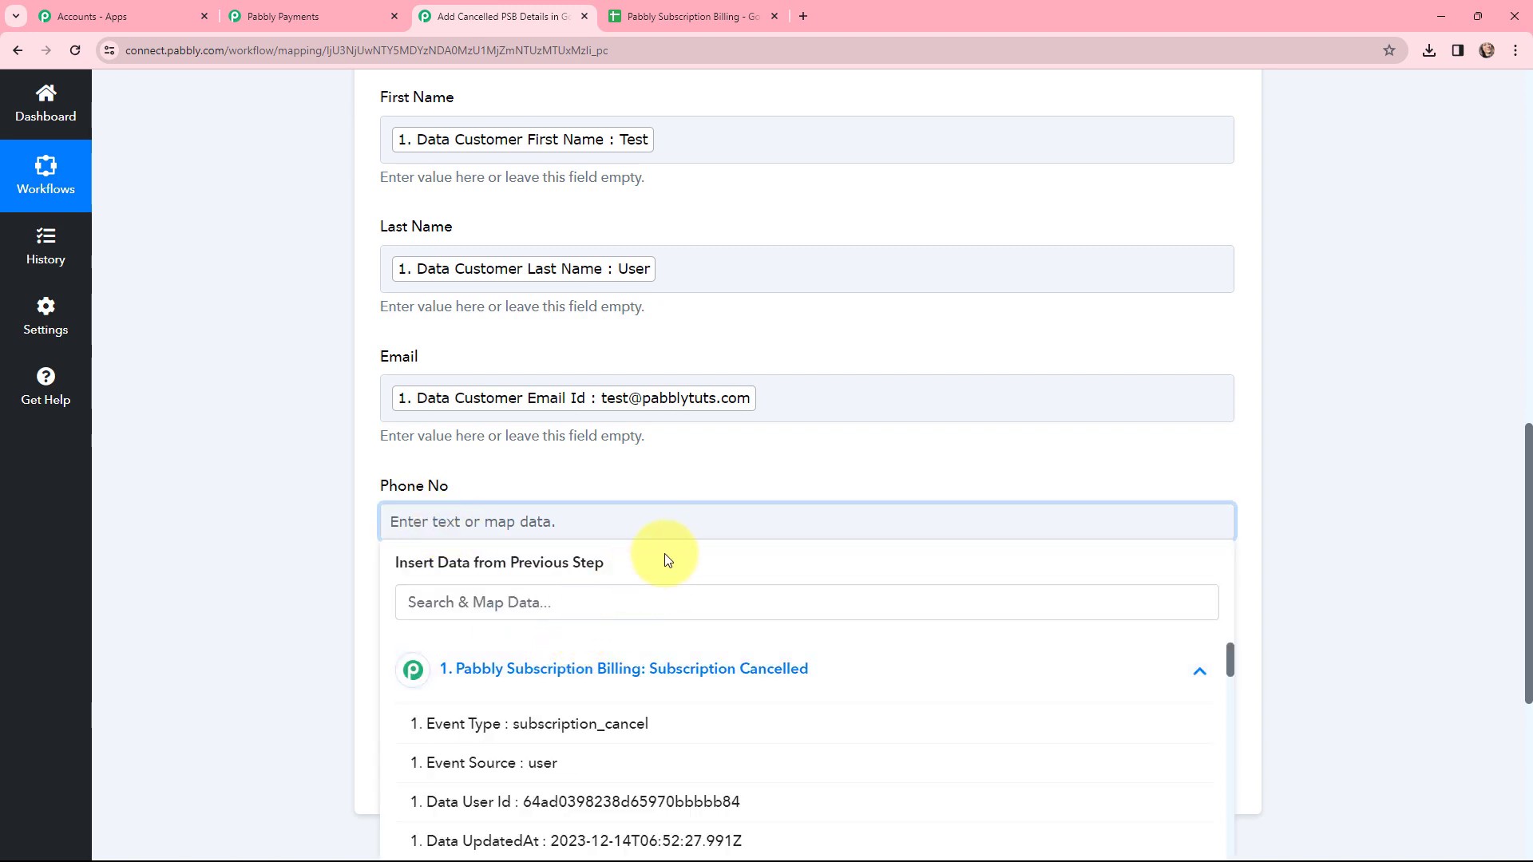
pyautogui.click(634, 604)
pyautogui.write('PHONE')
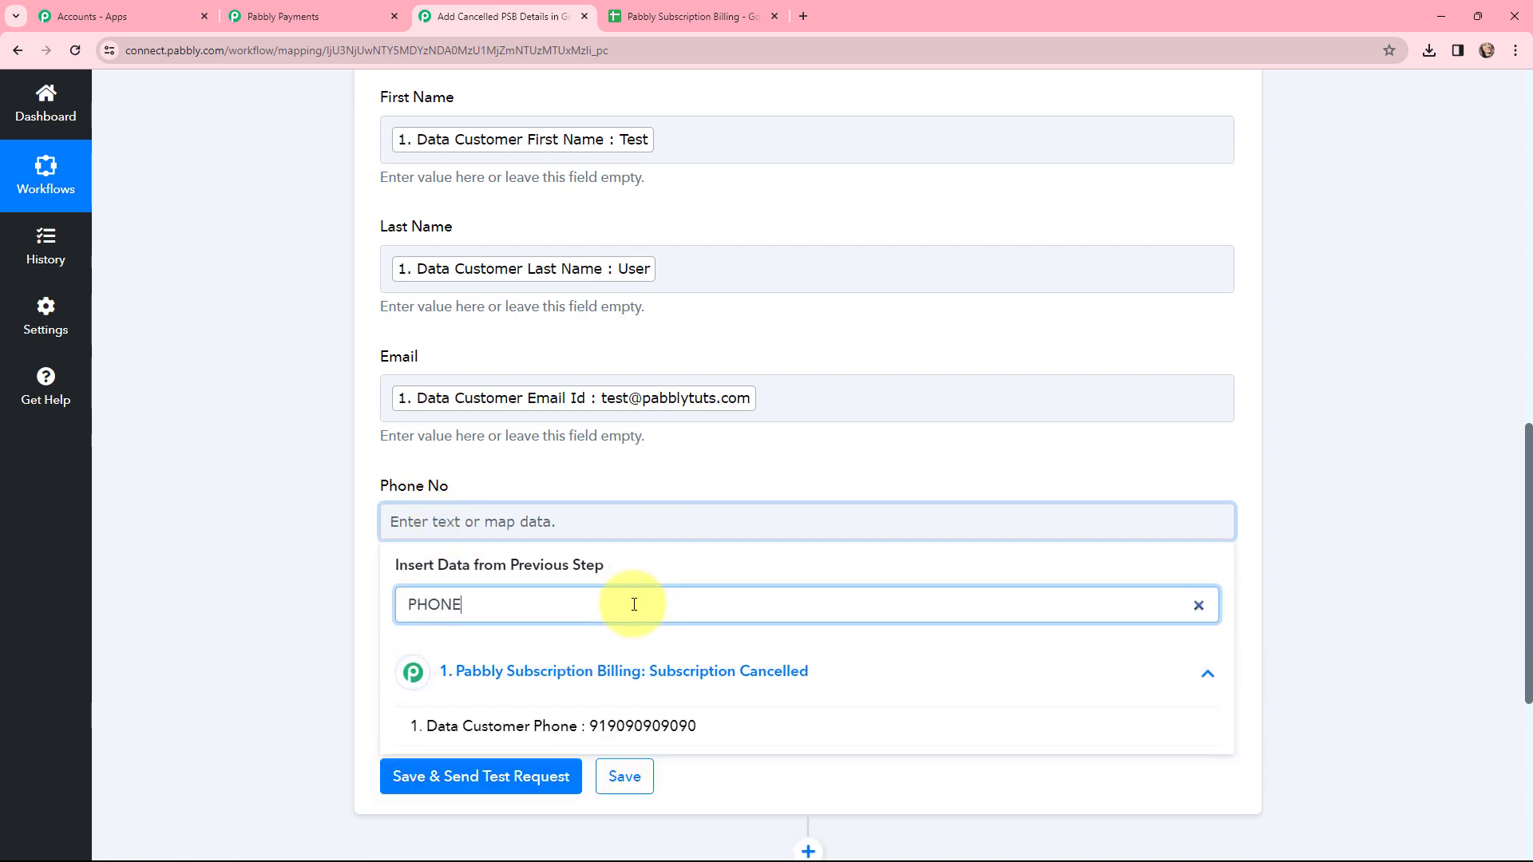
pyautogui.click(650, 728)
pyautogui.click(308, 548)
# Map the Cancellation Reason field to Data Cancel Reason from the Subscription Cancelled trigger data
pyautogui.scroll(-2, 669, 438)
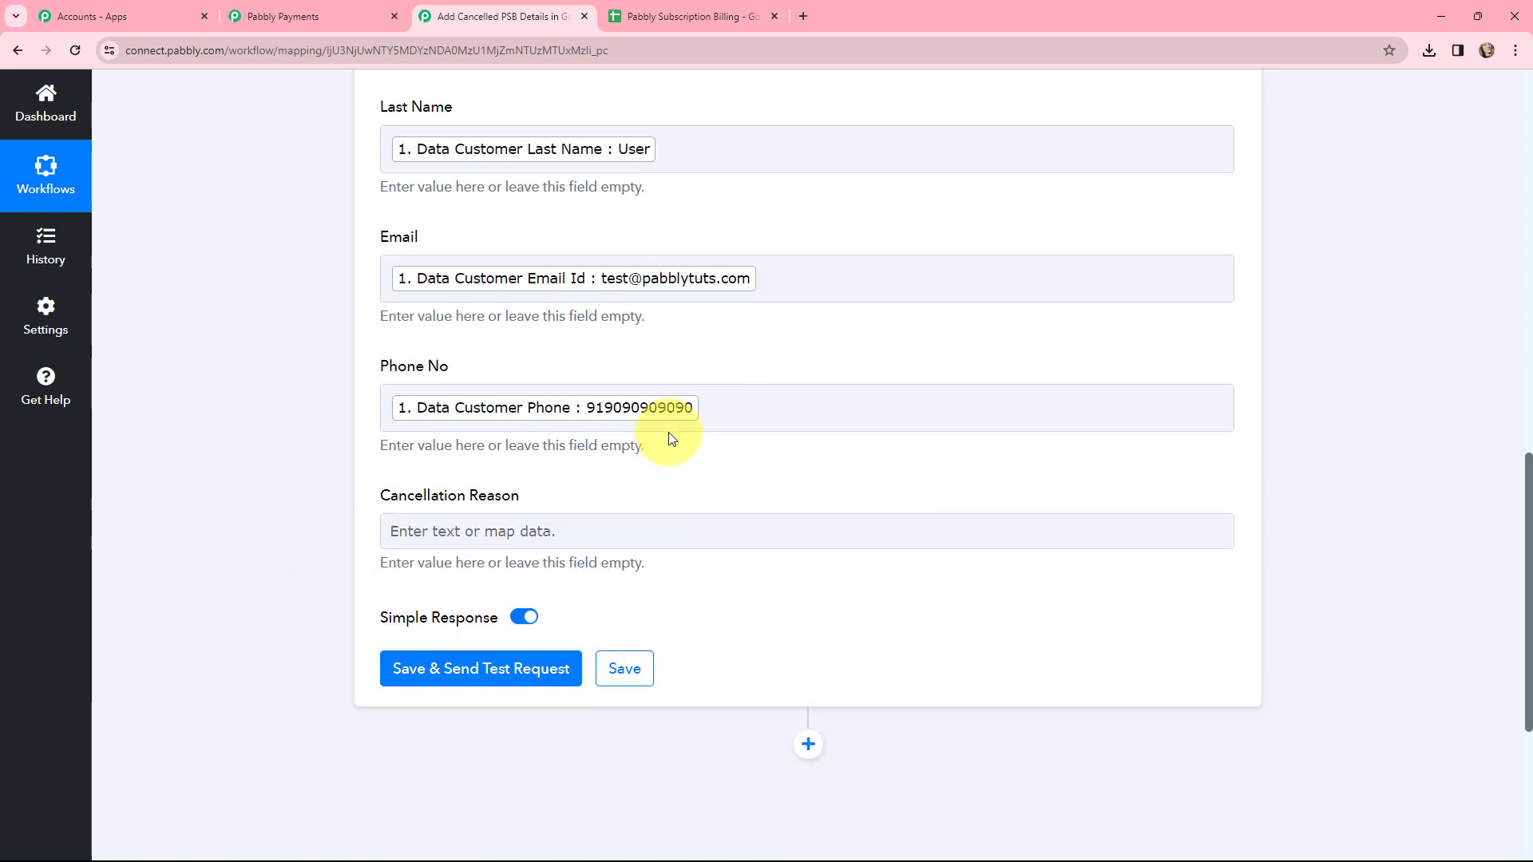
pyautogui.scroll(-2, 669, 438)
pyautogui.click(611, 414)
pyautogui.click(617, 561)
pyautogui.click(616, 478)
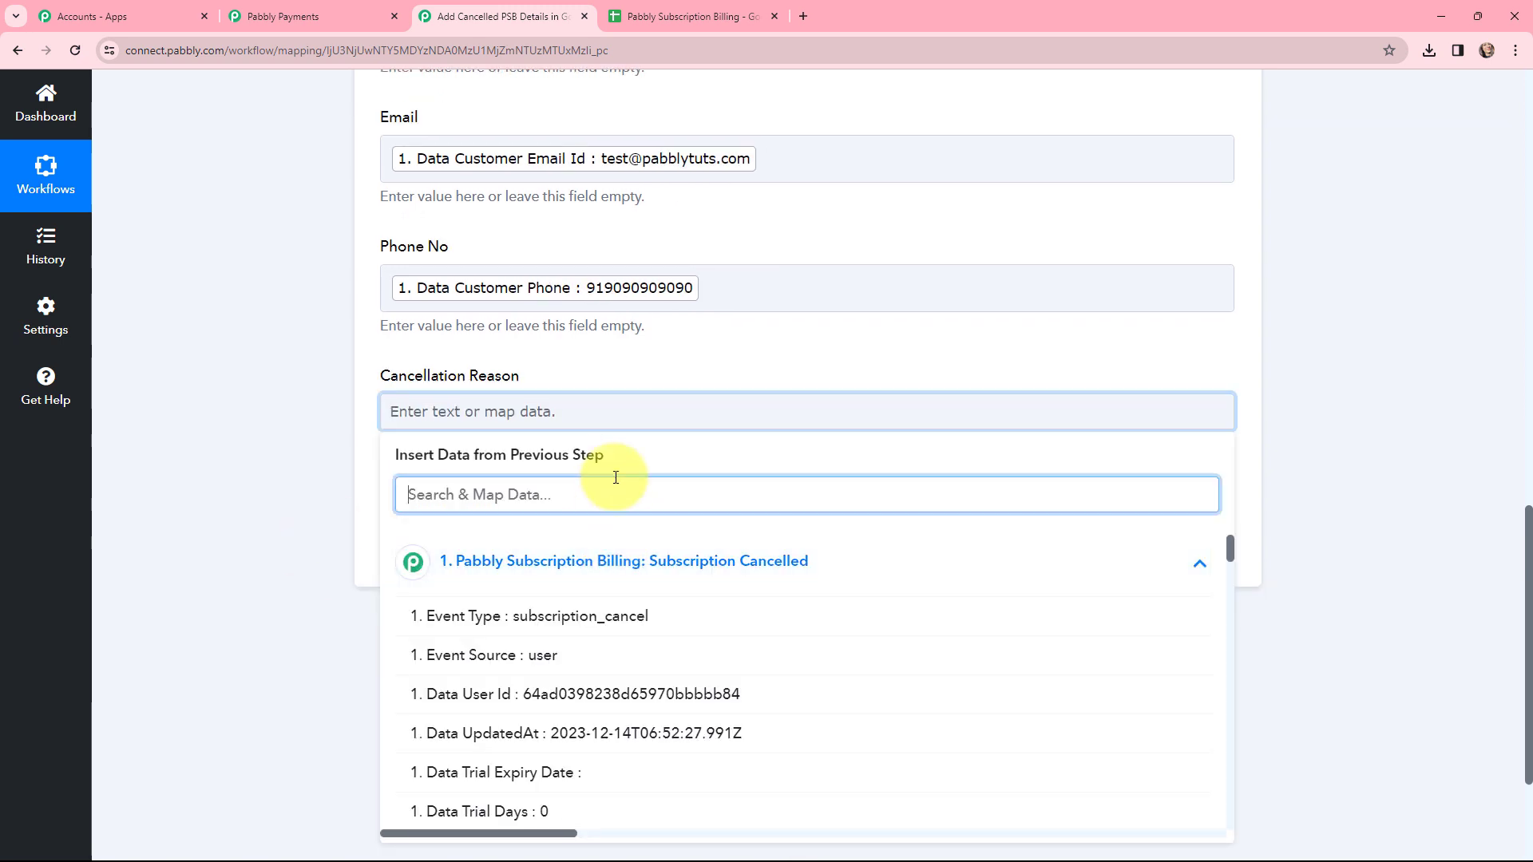
pyautogui.write('REAS')
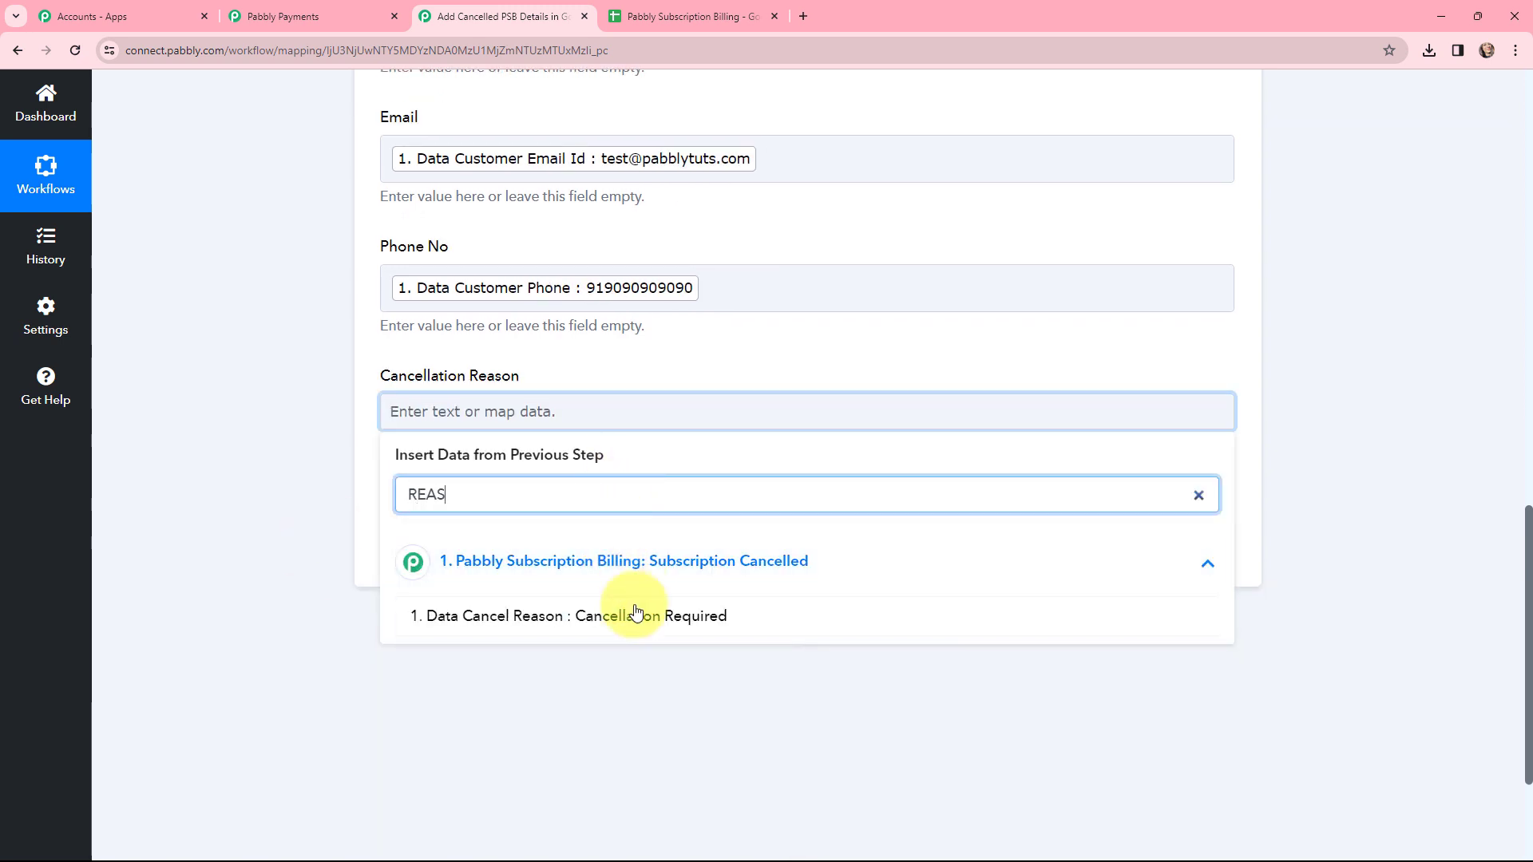
pyautogui.click(641, 626)
pyautogui.click(276, 404)
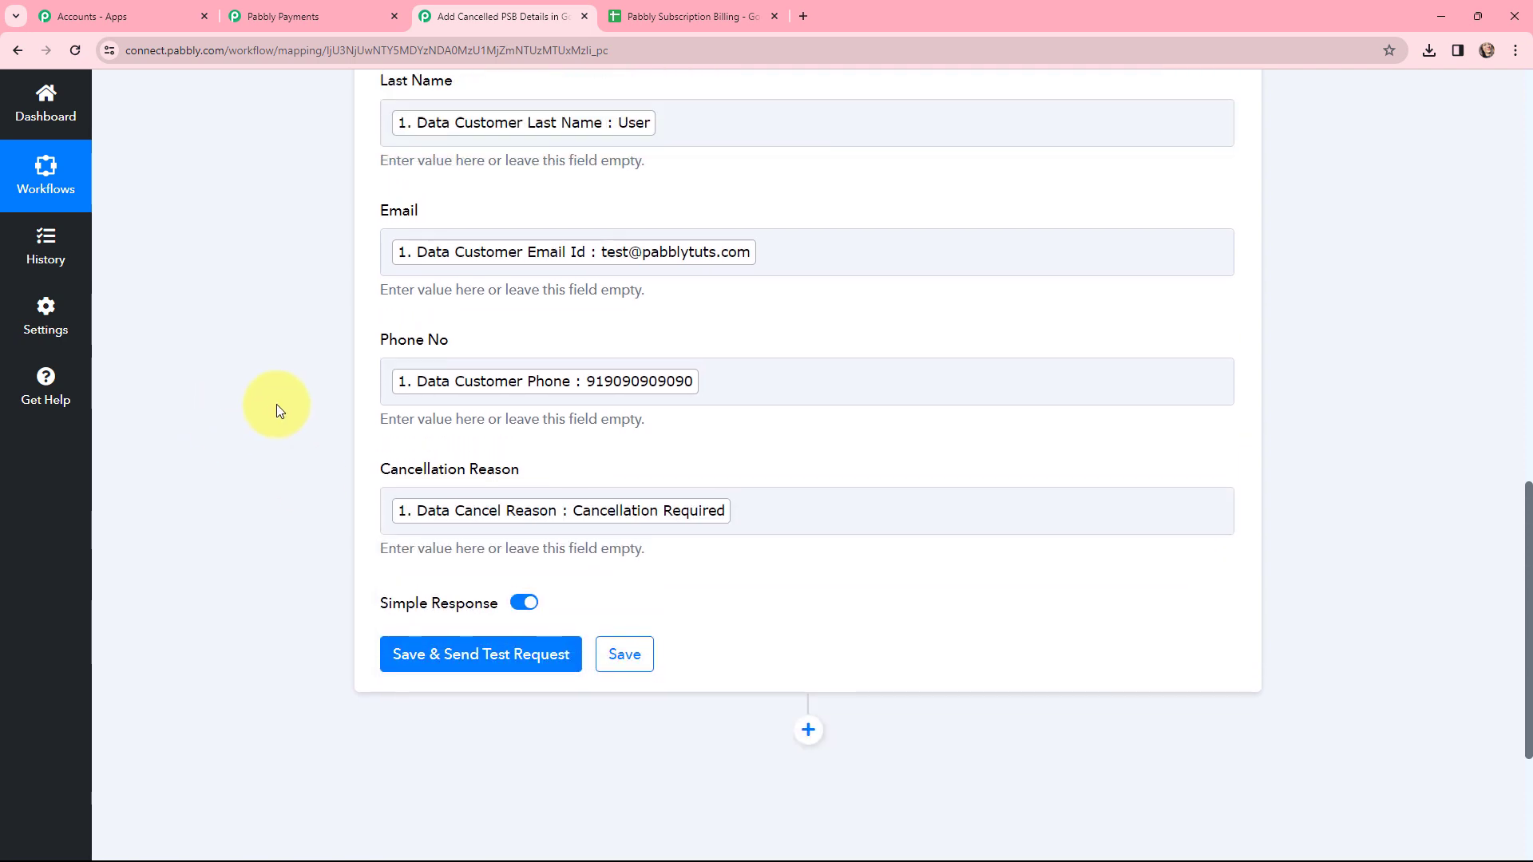
# Save the Add New Row action with a test request and switch to Google Sheets to check the spreadsheet for the new row
pyautogui.scroll(1, 276, 405)
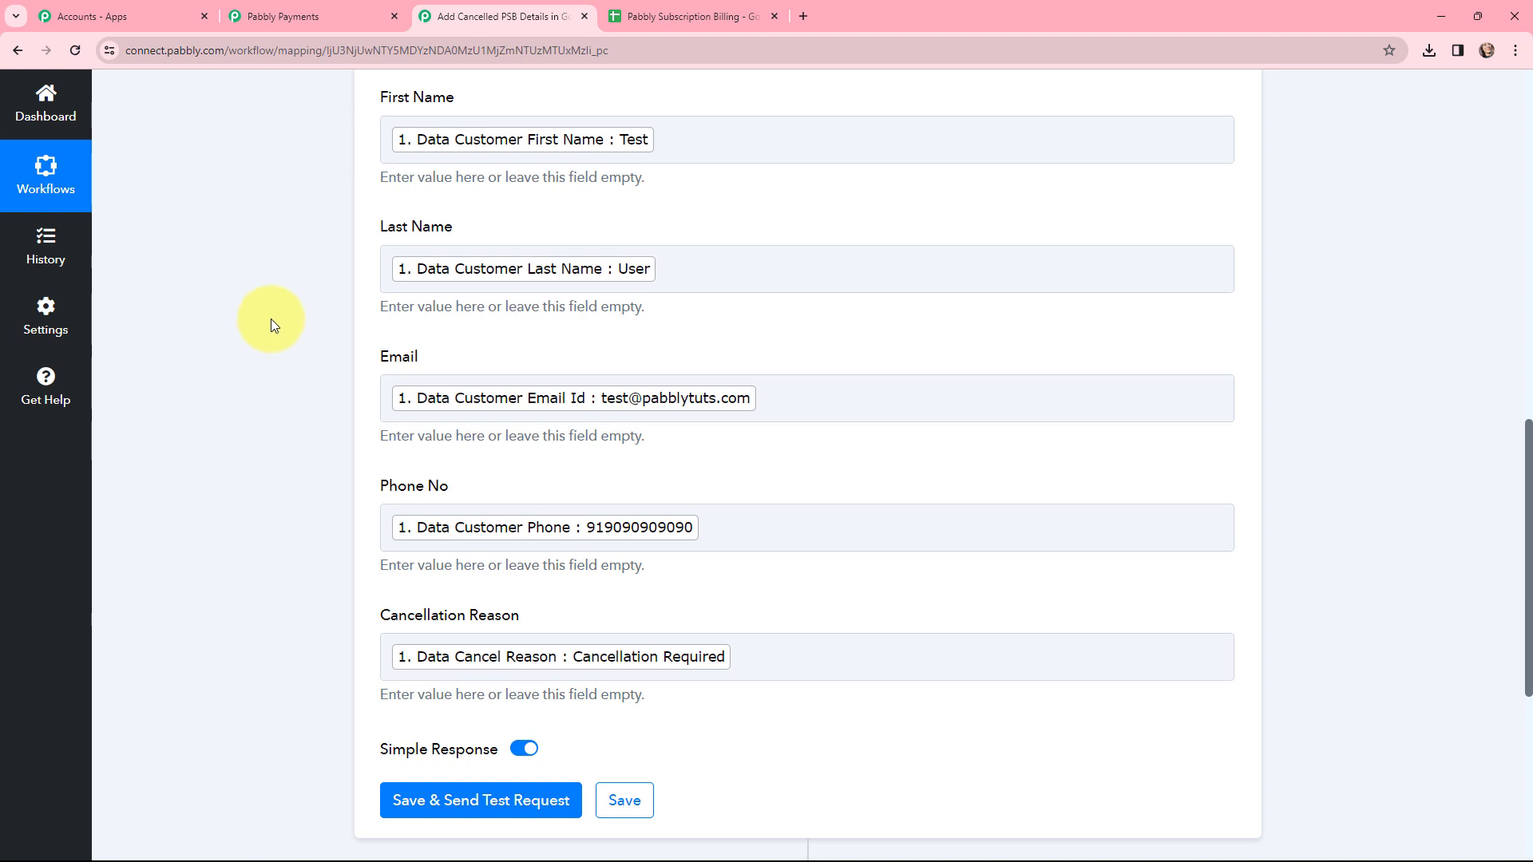
pyautogui.scroll(-4, 279, 307)
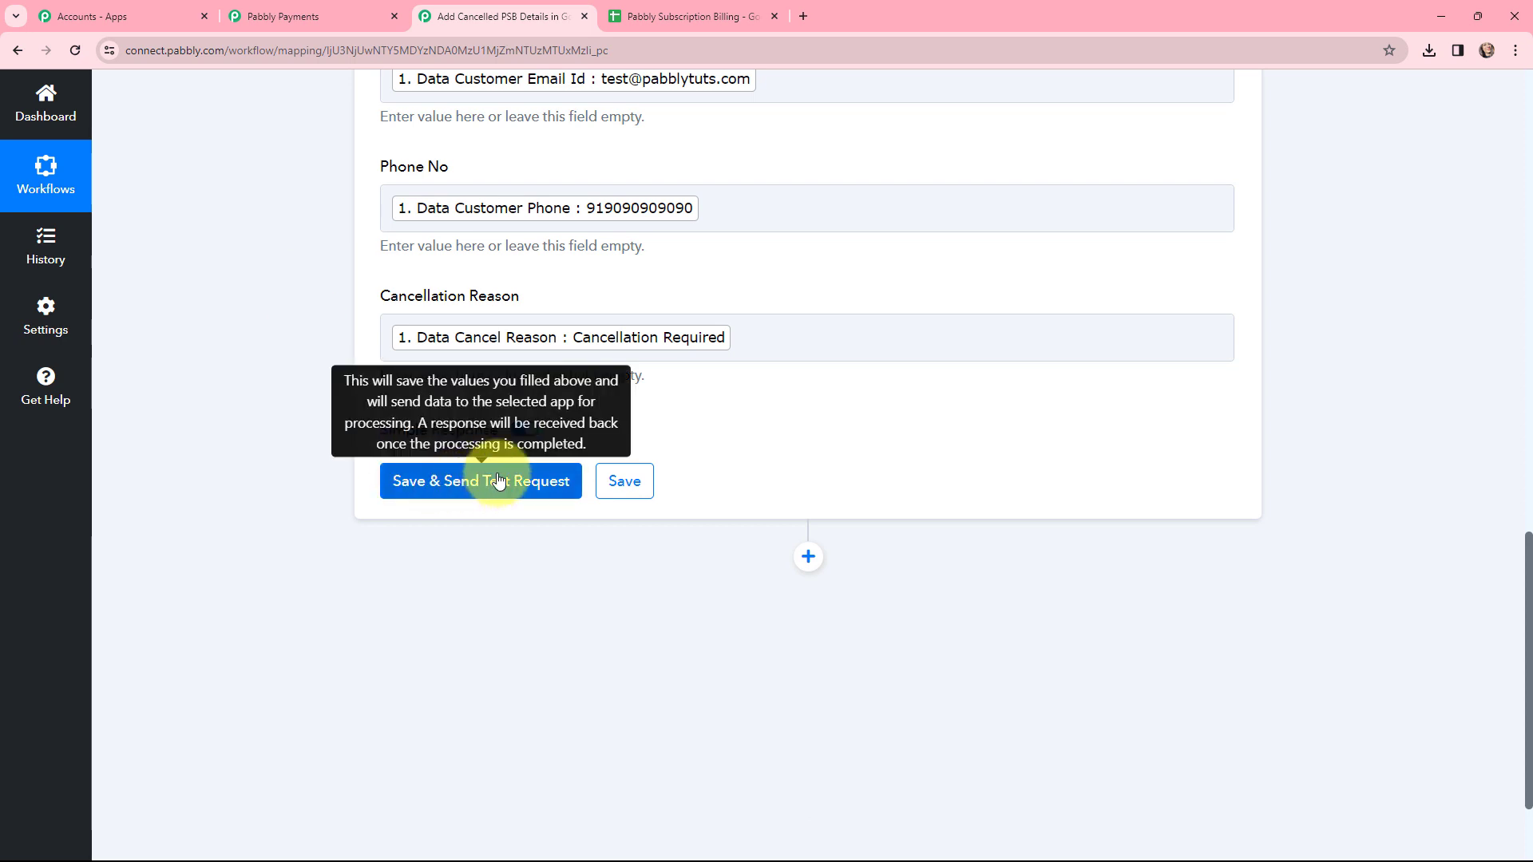
pyautogui.click(477, 481)
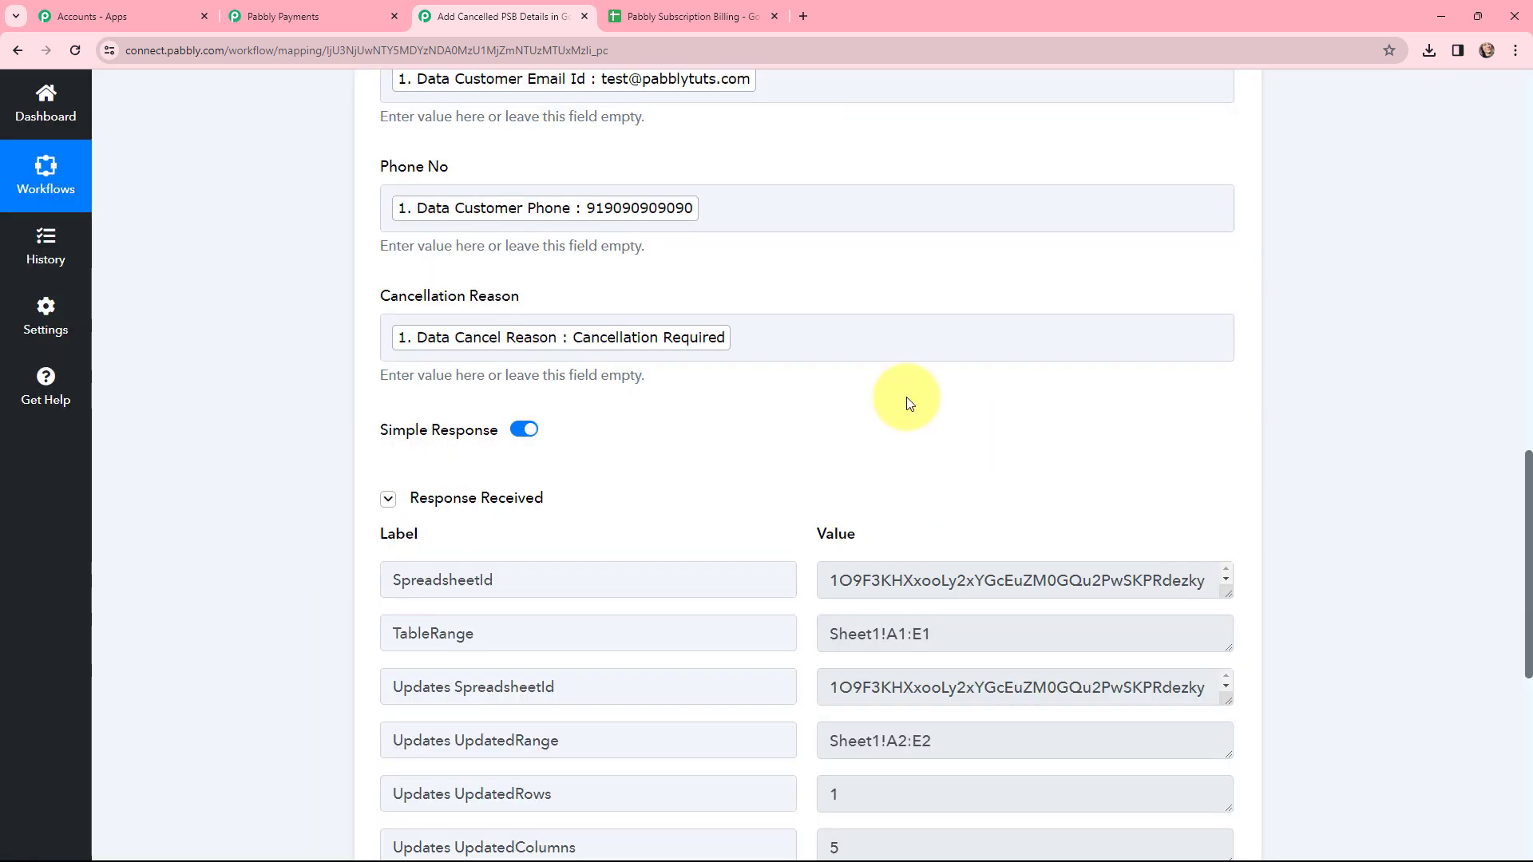
pyautogui.scroll(-2, 811, 405)
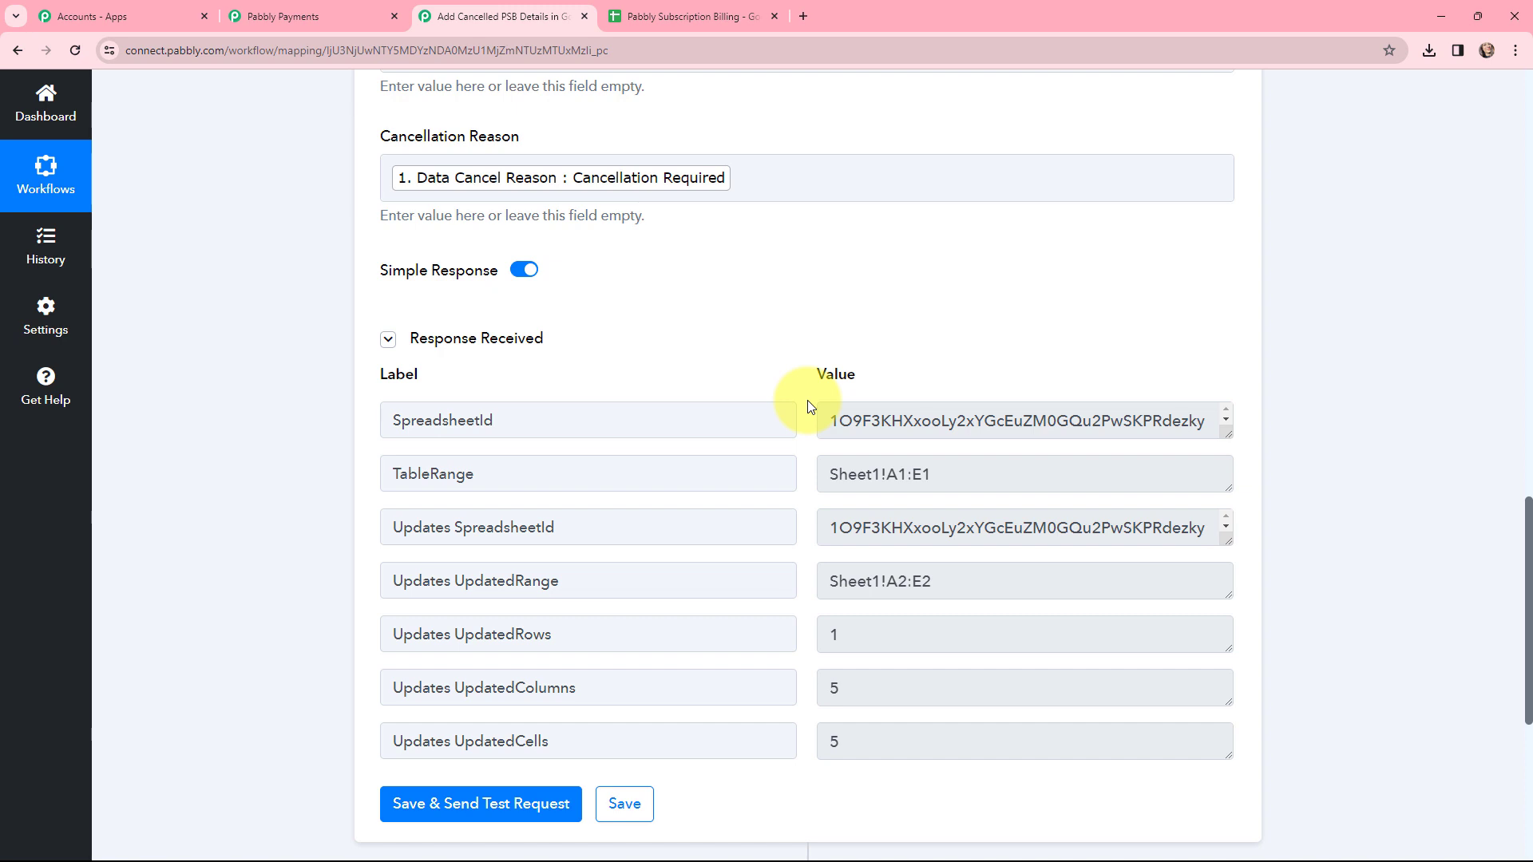
pyautogui.hotkey('ctrl', 'Tab')
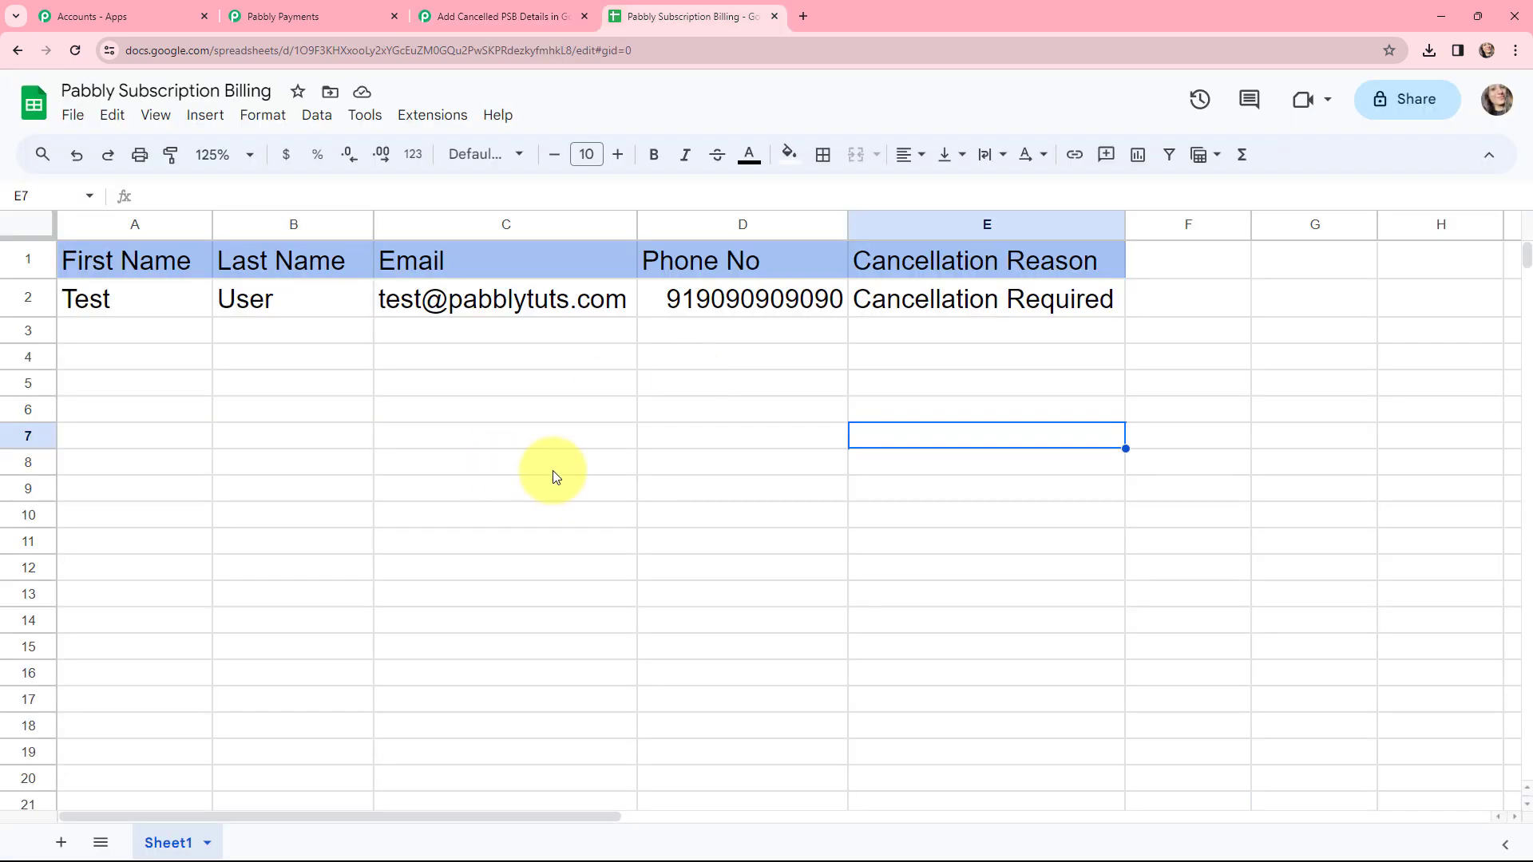